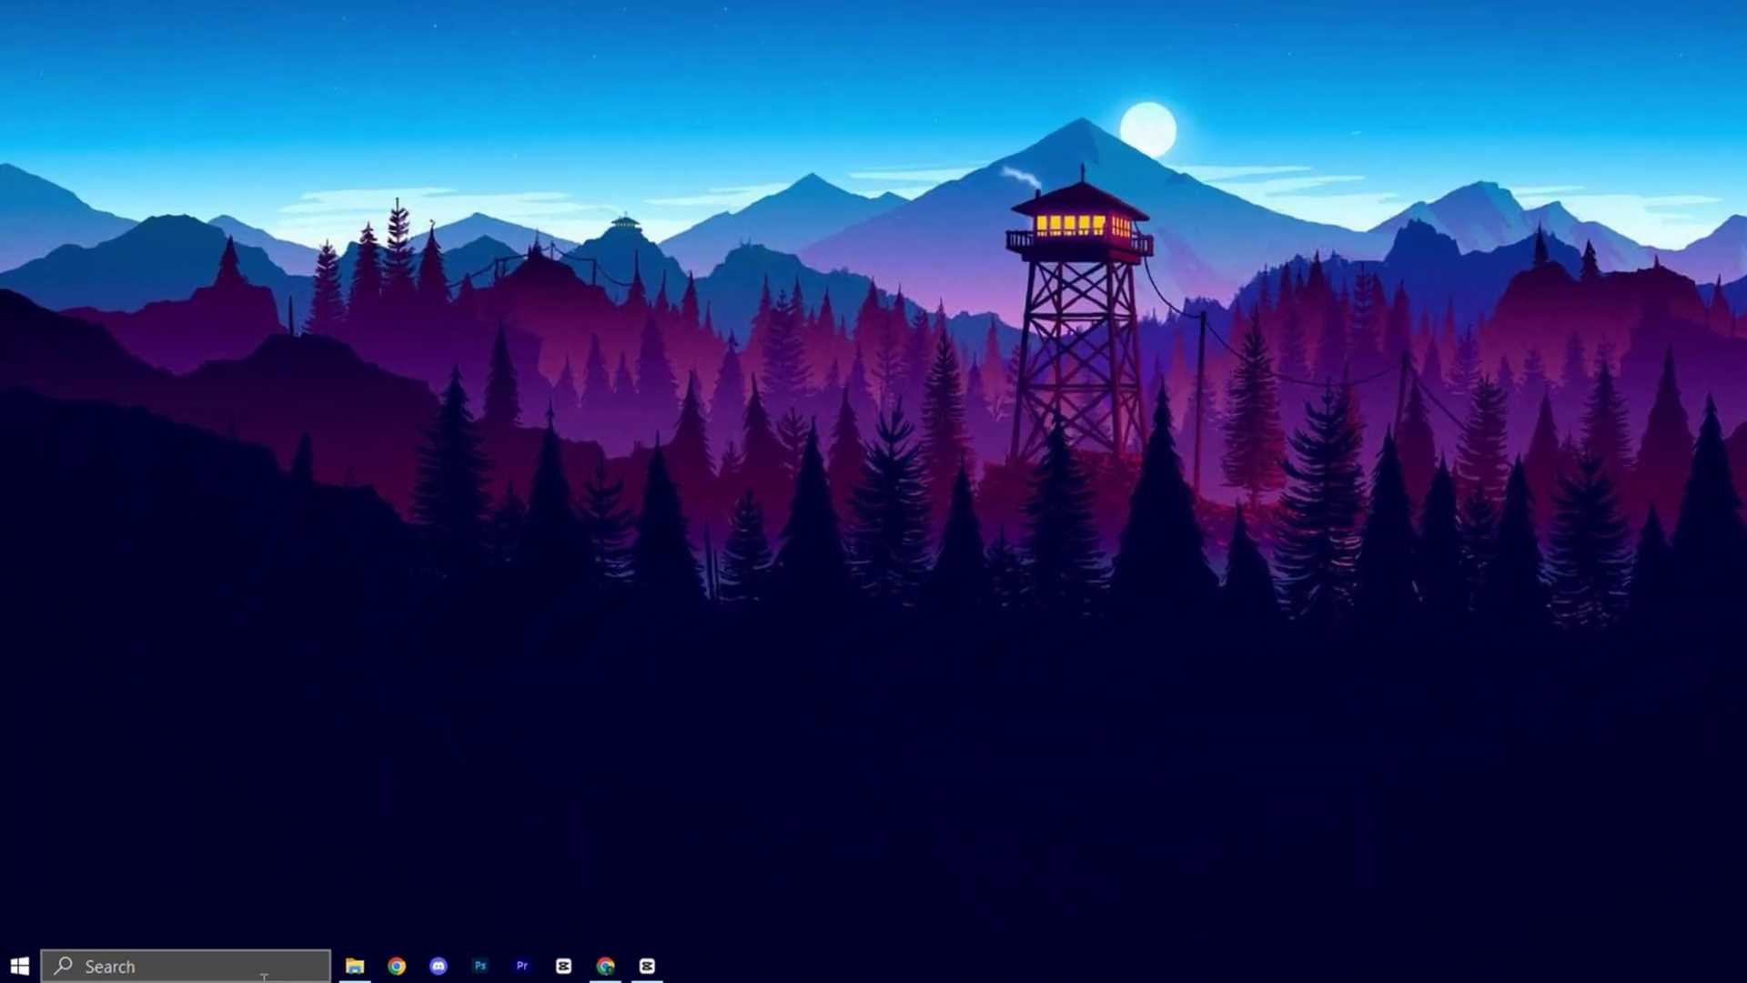
# - Find Registry Editor by searching 'reg' and launch it as administrator, approving the UAC prompt
pyautogui.press('super')
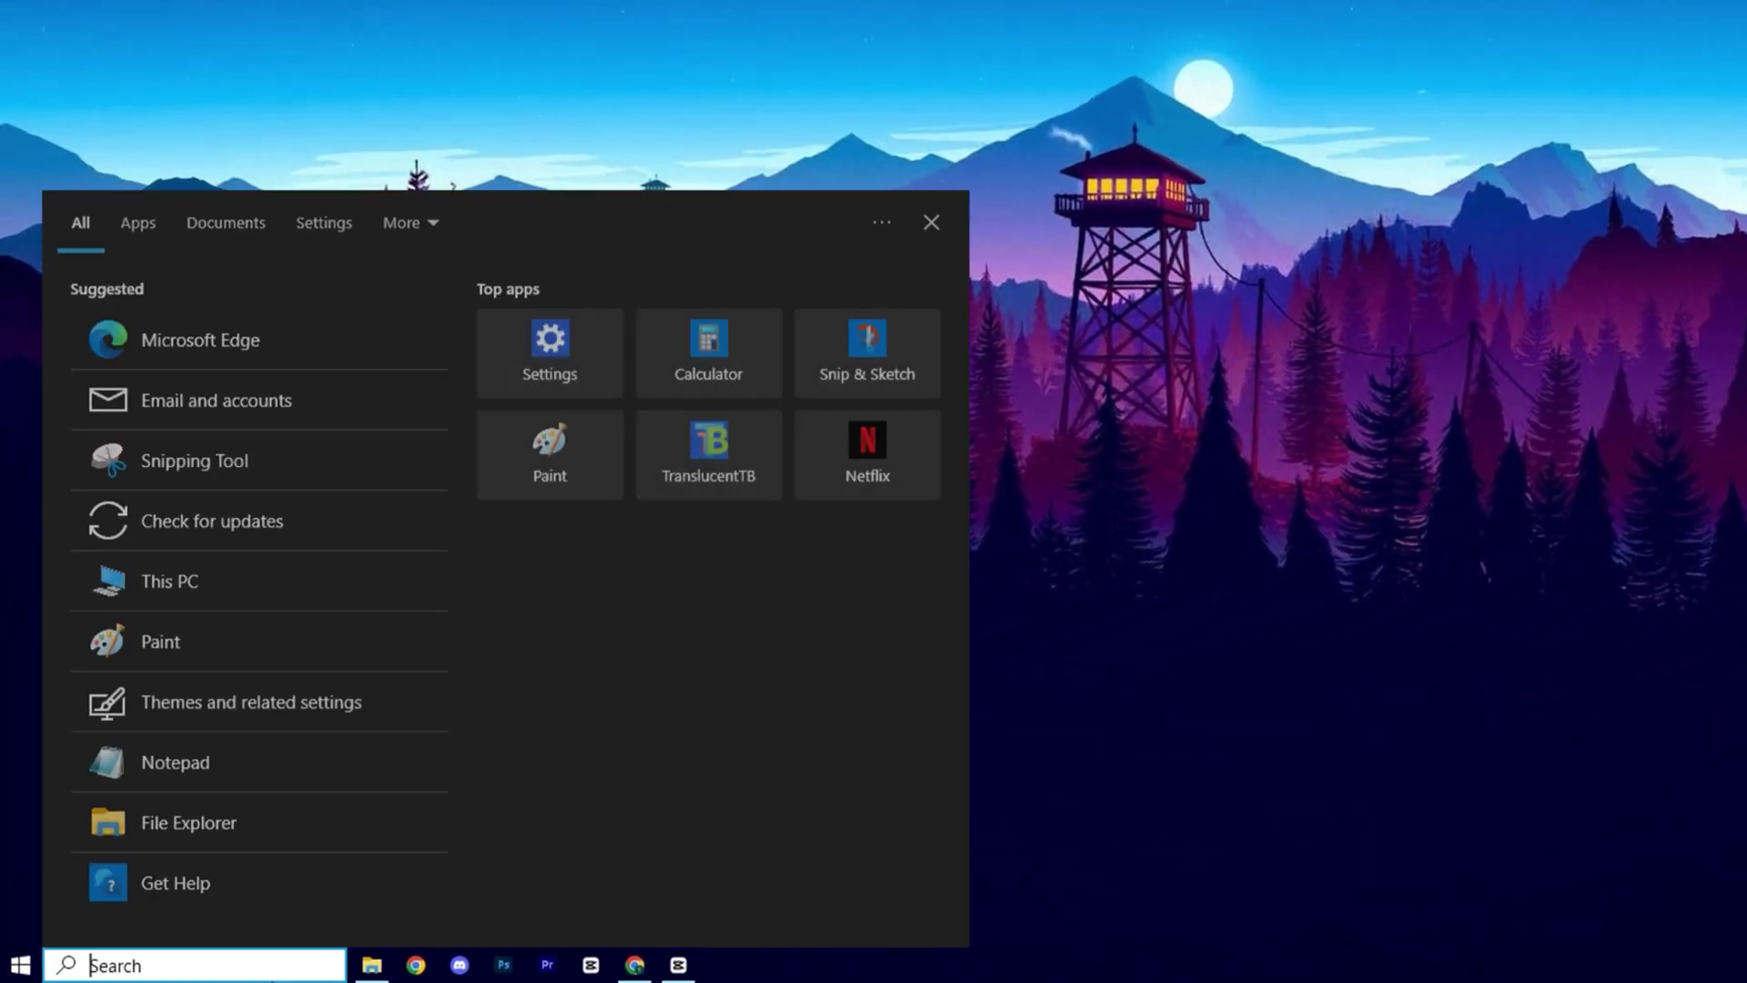
pyautogui.write('reg')
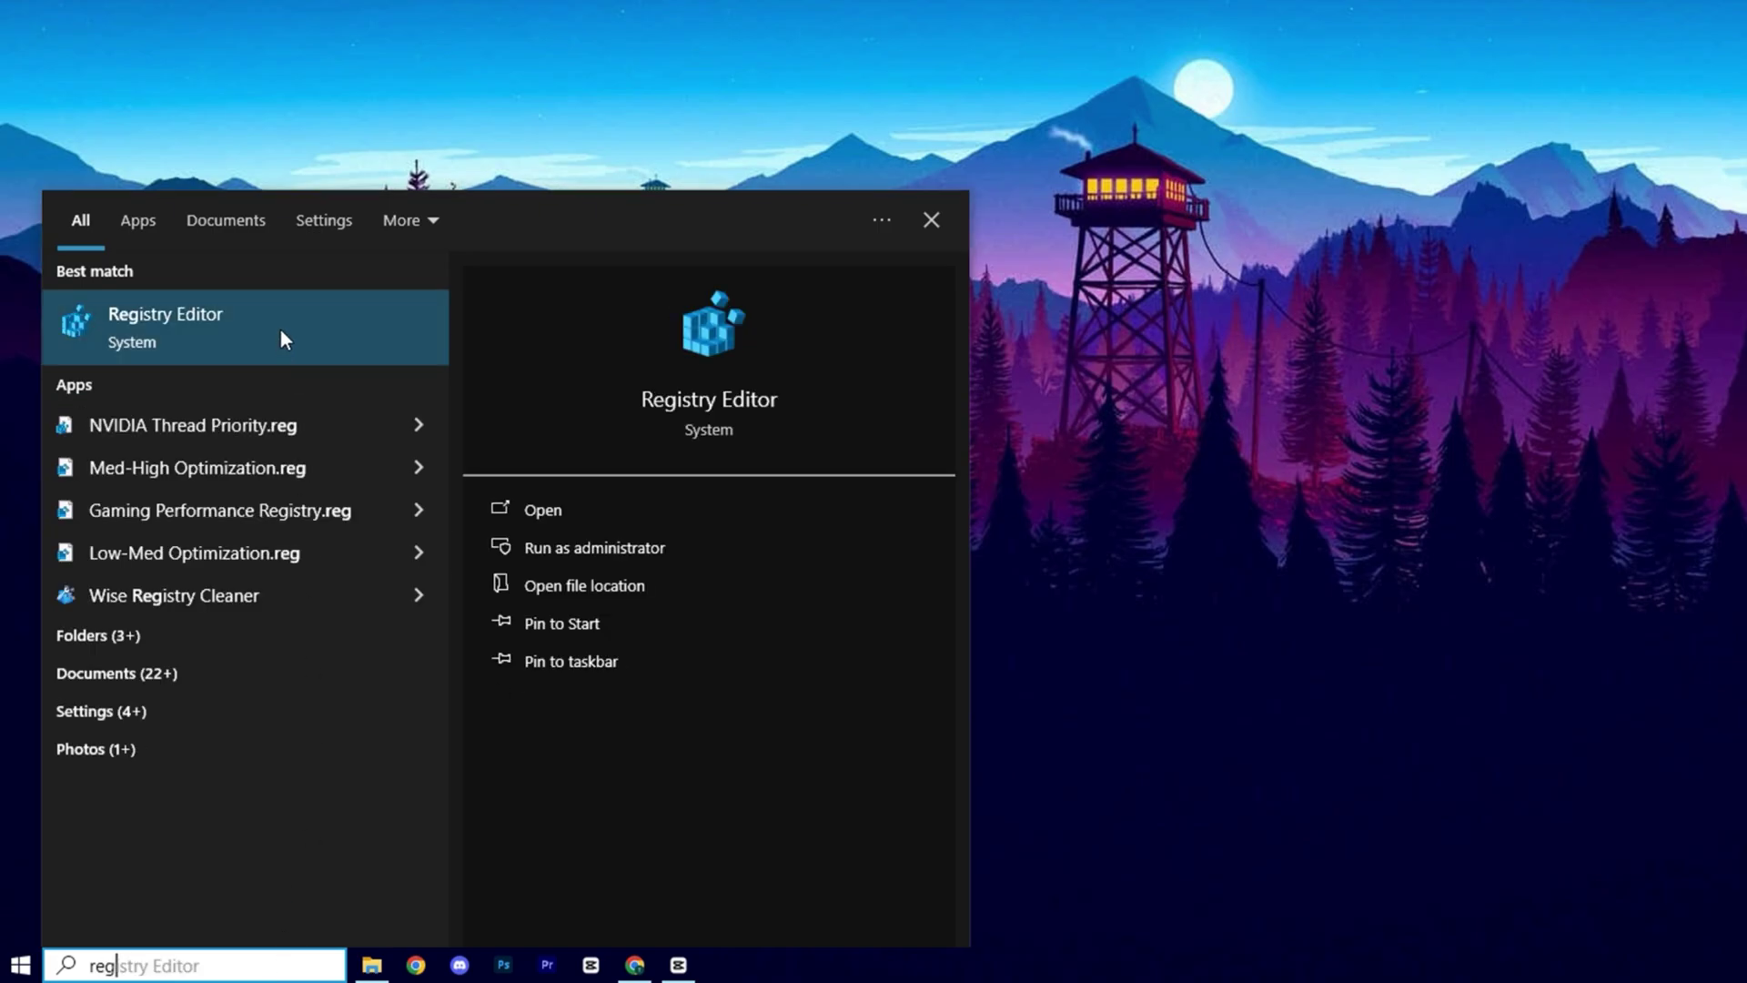
pyautogui.rightClick(280, 331)
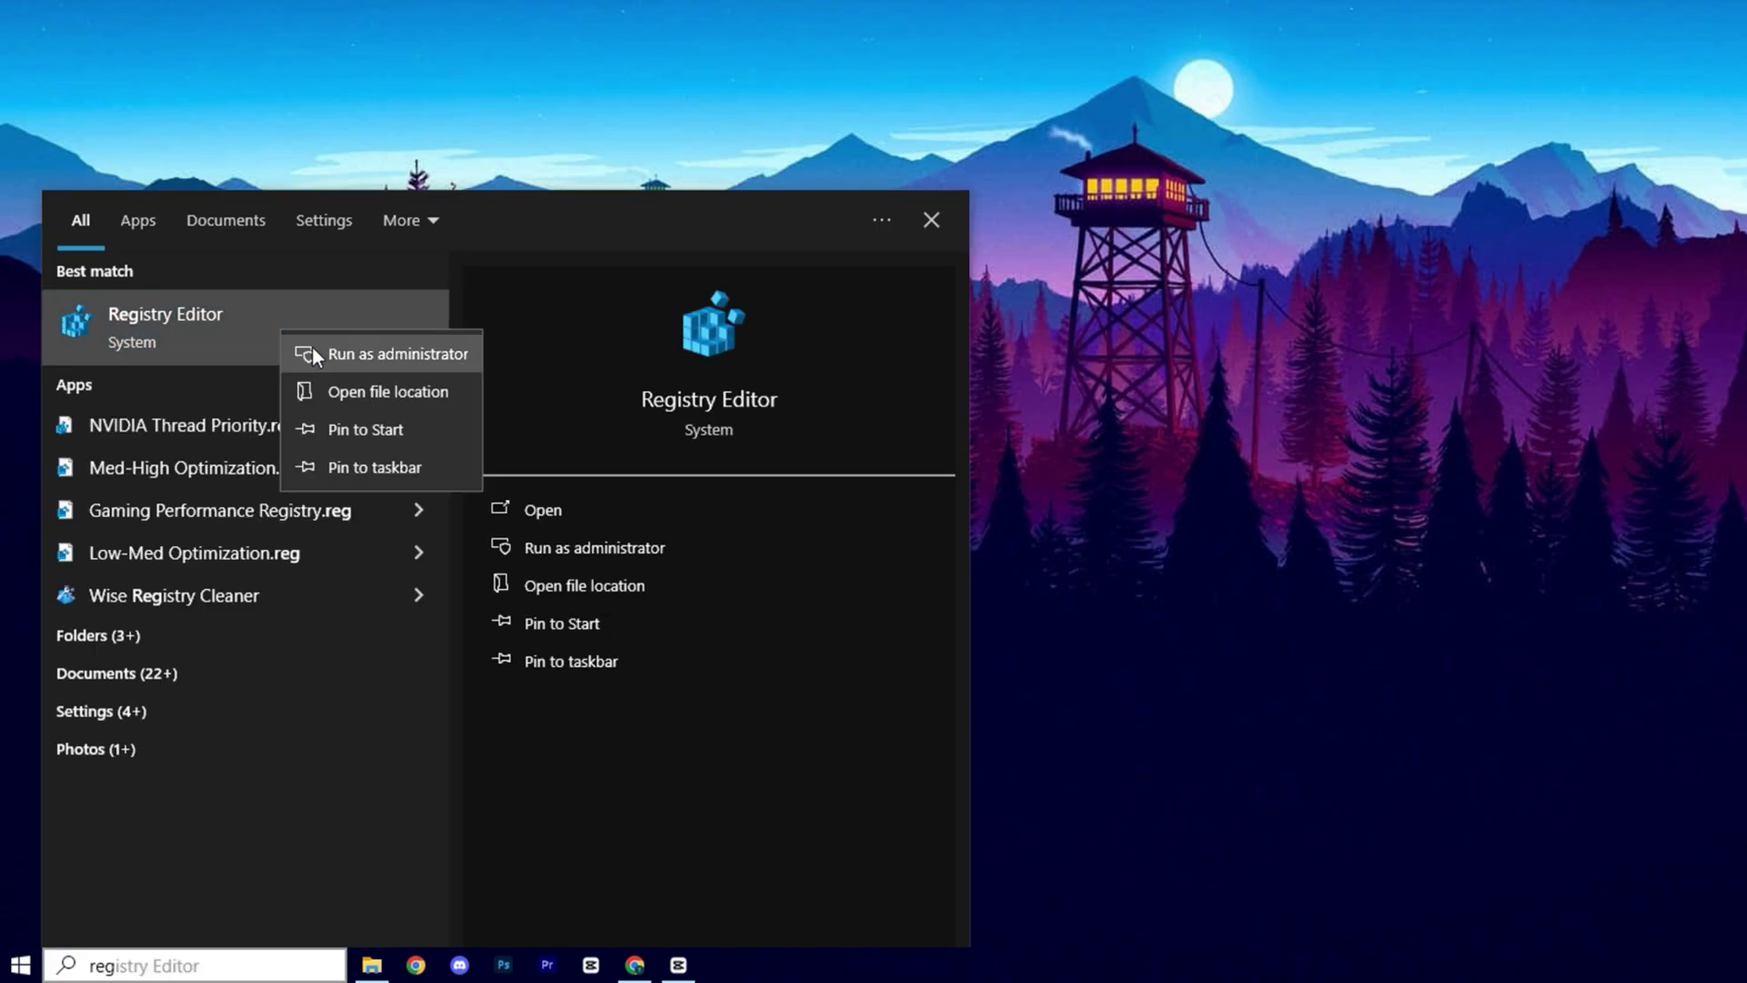
pyautogui.click(313, 347)
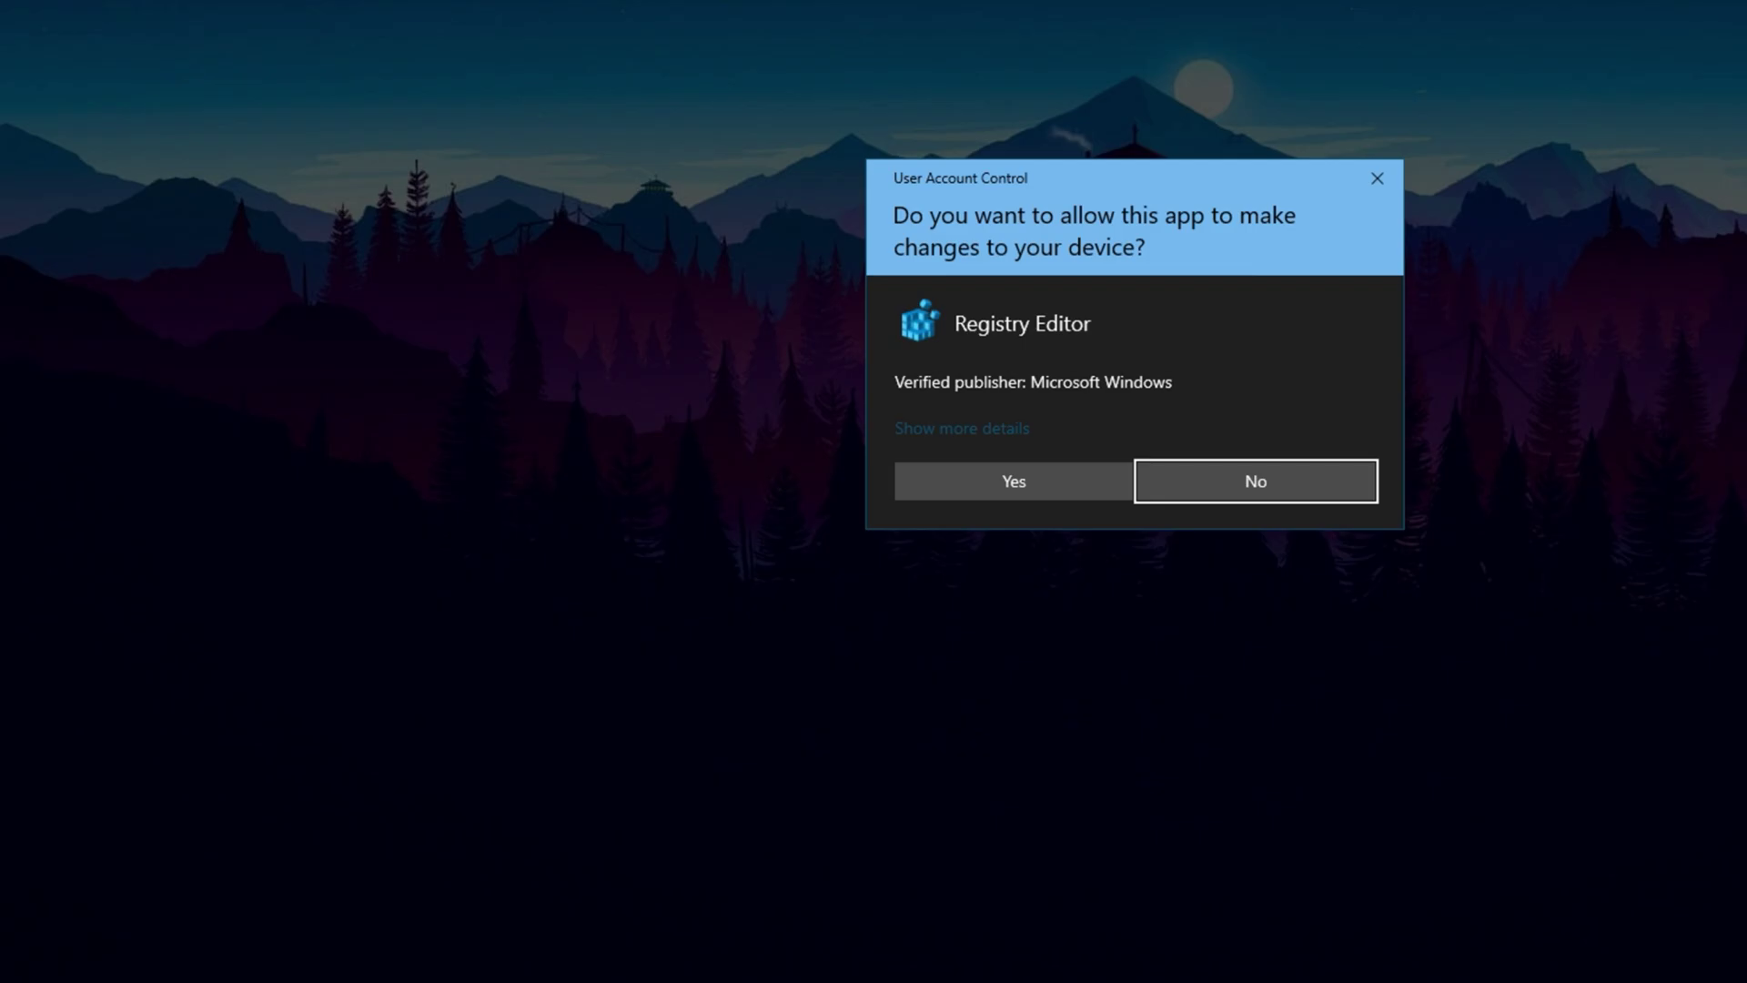
pyautogui.hotkey('alt', 'y')
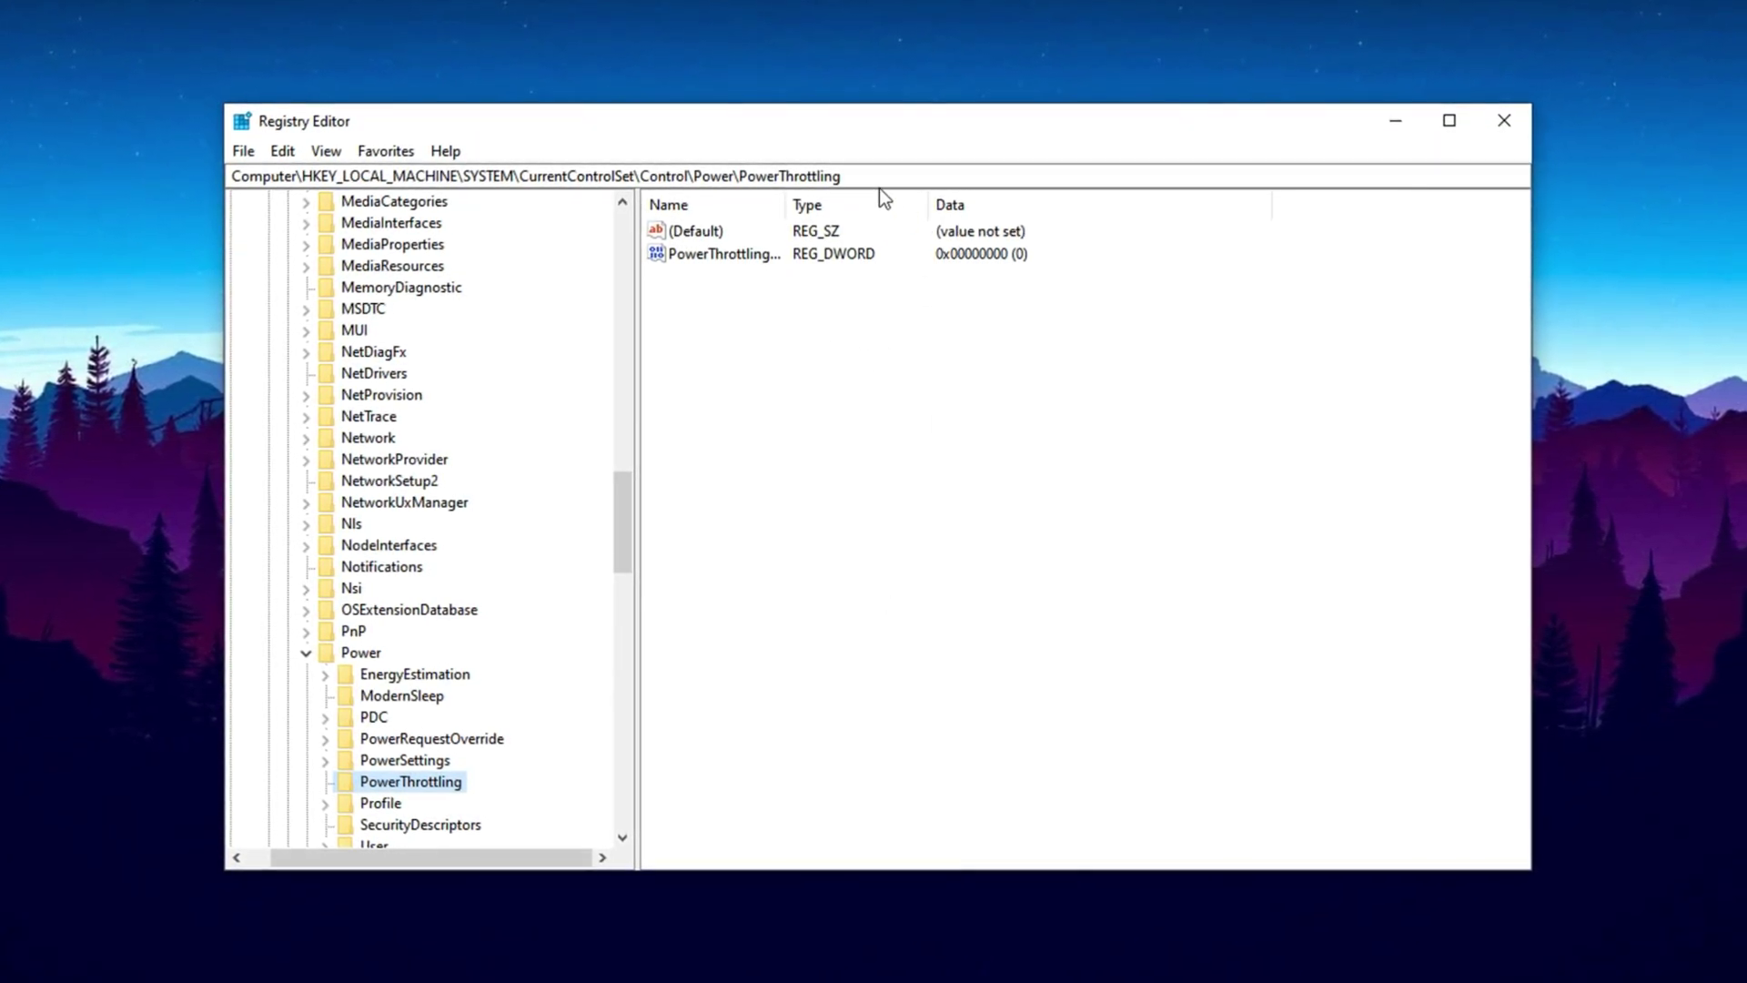
# - Open the PowerThrottlingOff value under the PowerThrottling key for editing
pyautogui.moveTo(841, 175); pyautogui.dragTo(377, 176)
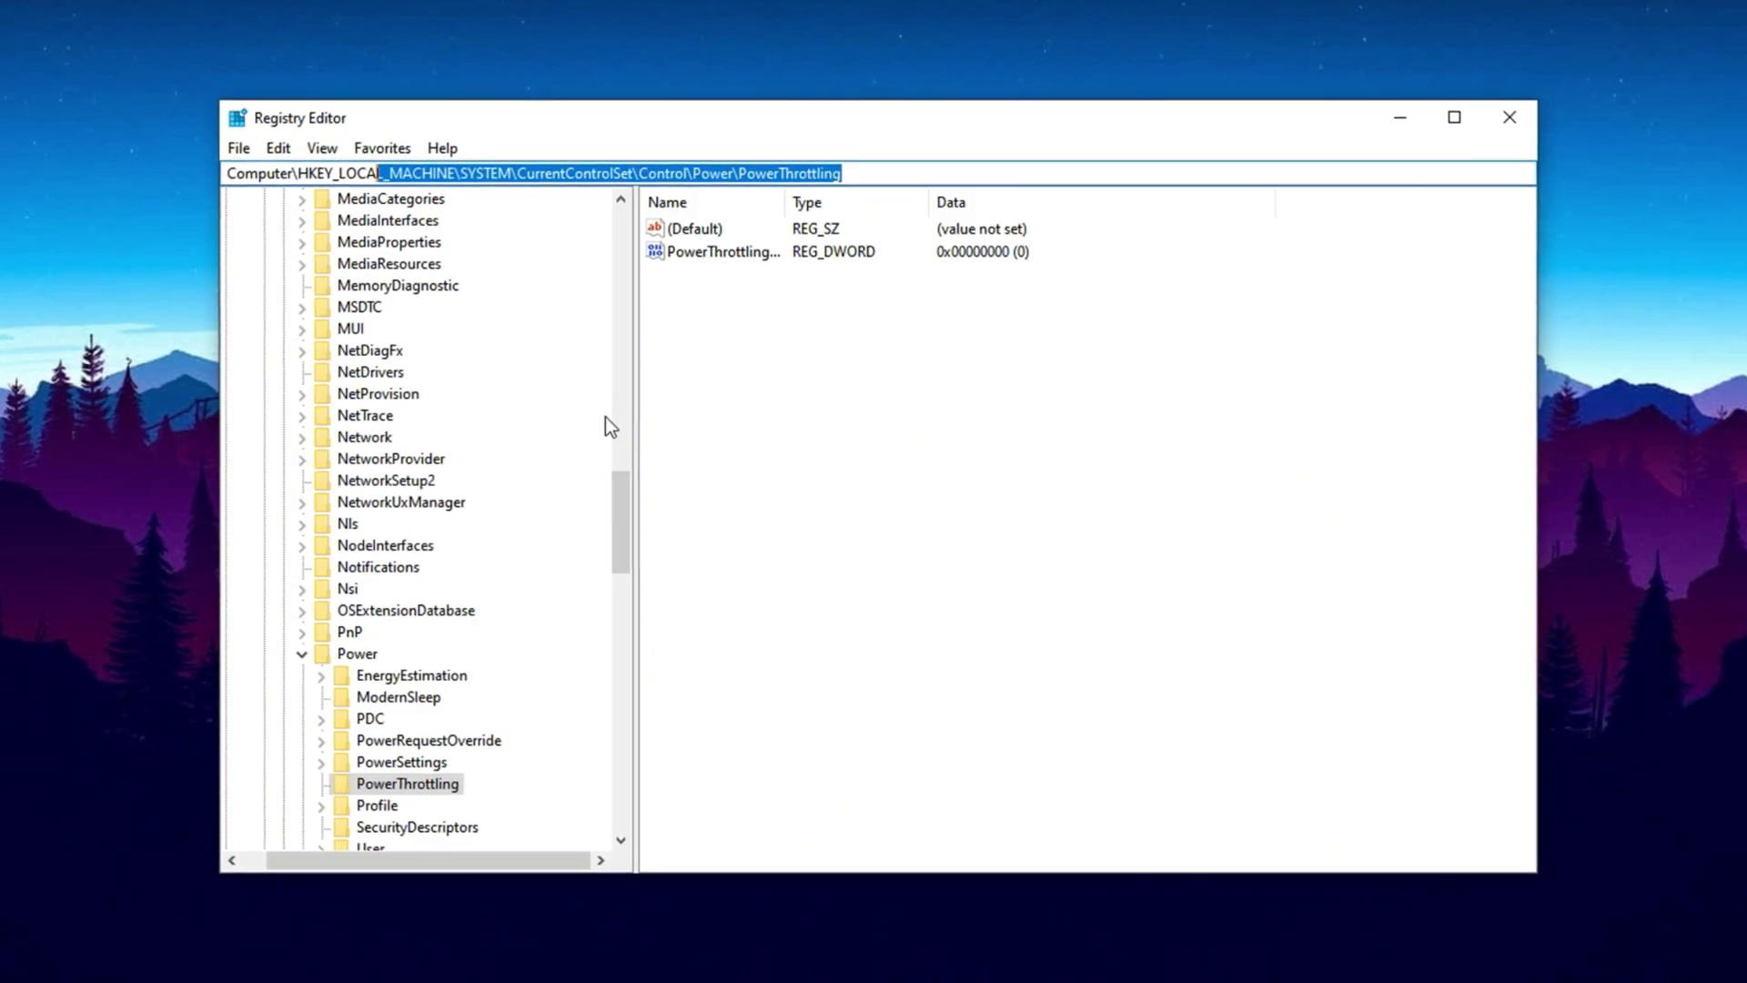
pyautogui.click(746, 317)
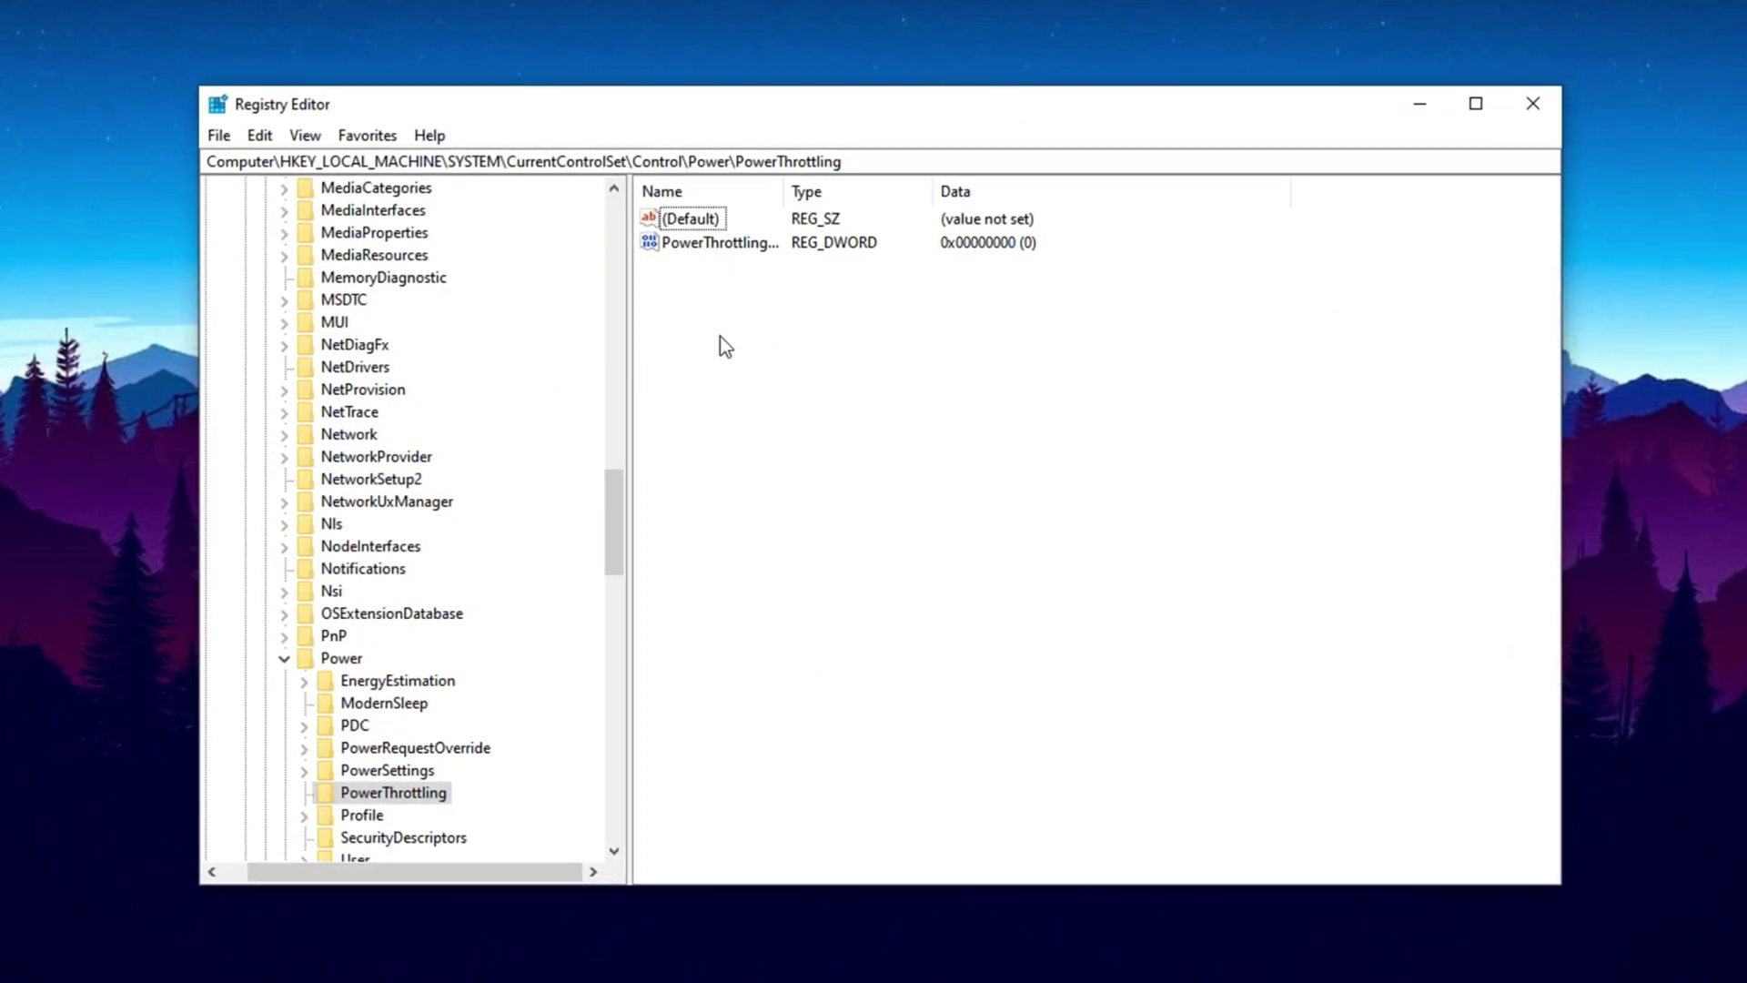
pyautogui.click(701, 243)
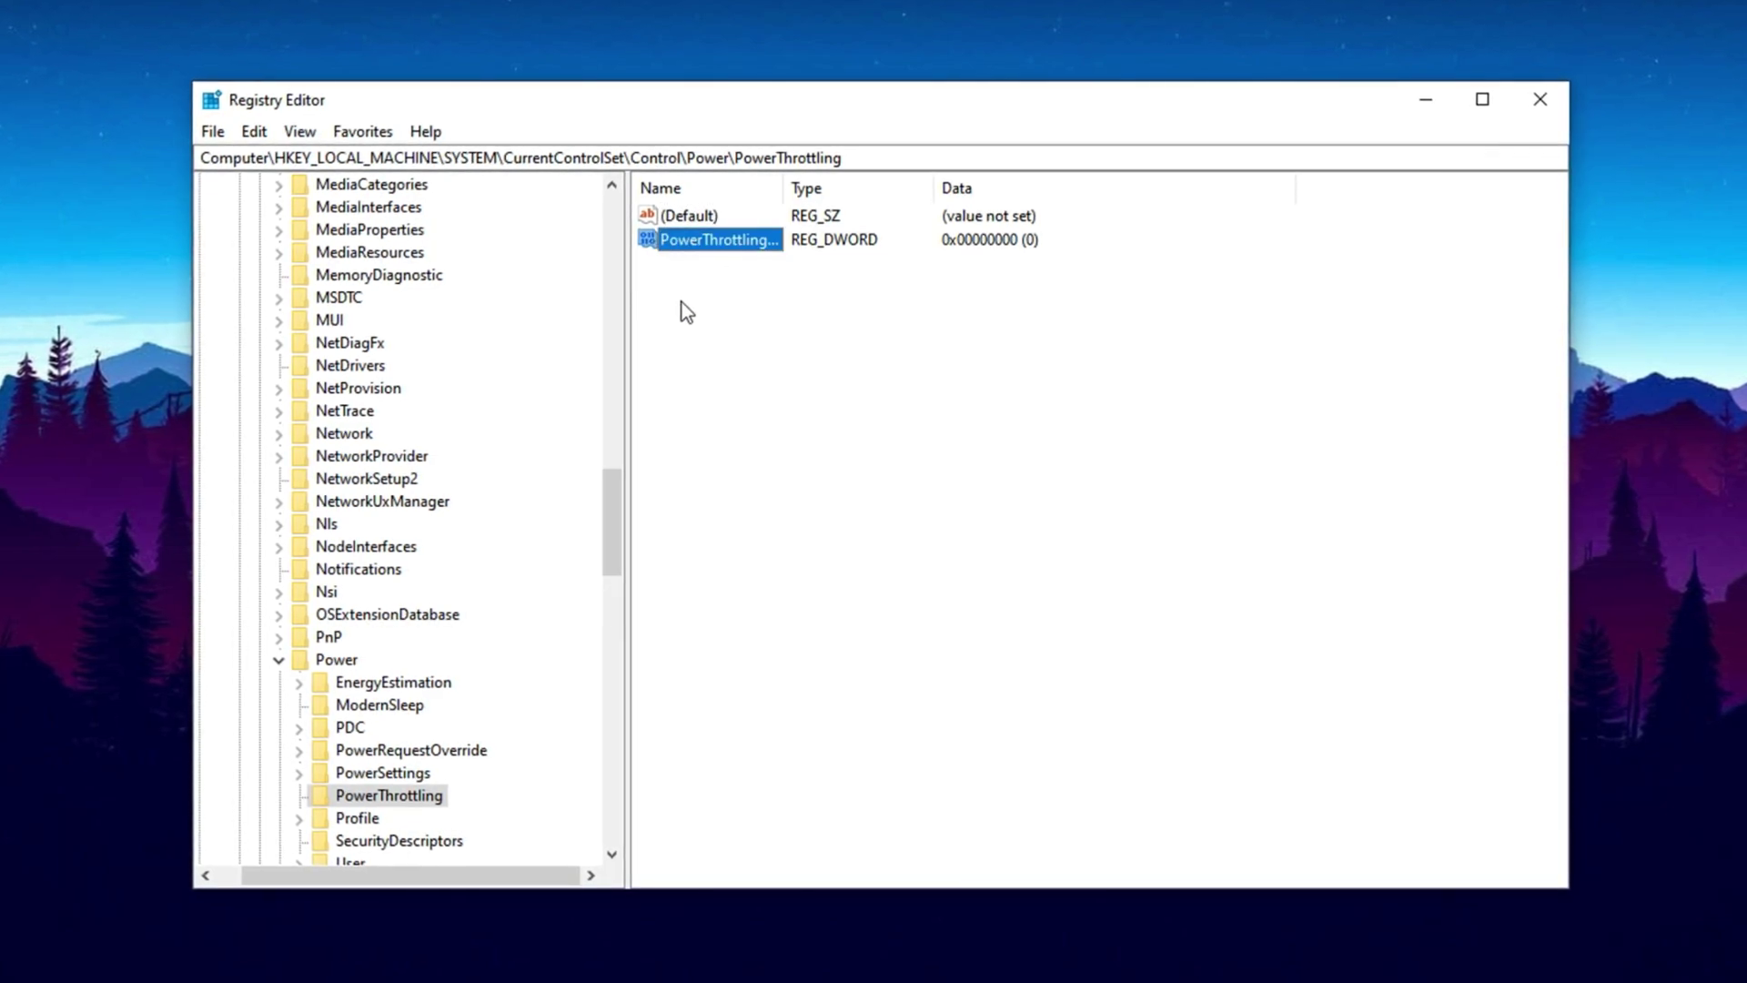
pyautogui.doubleClick(705, 243)
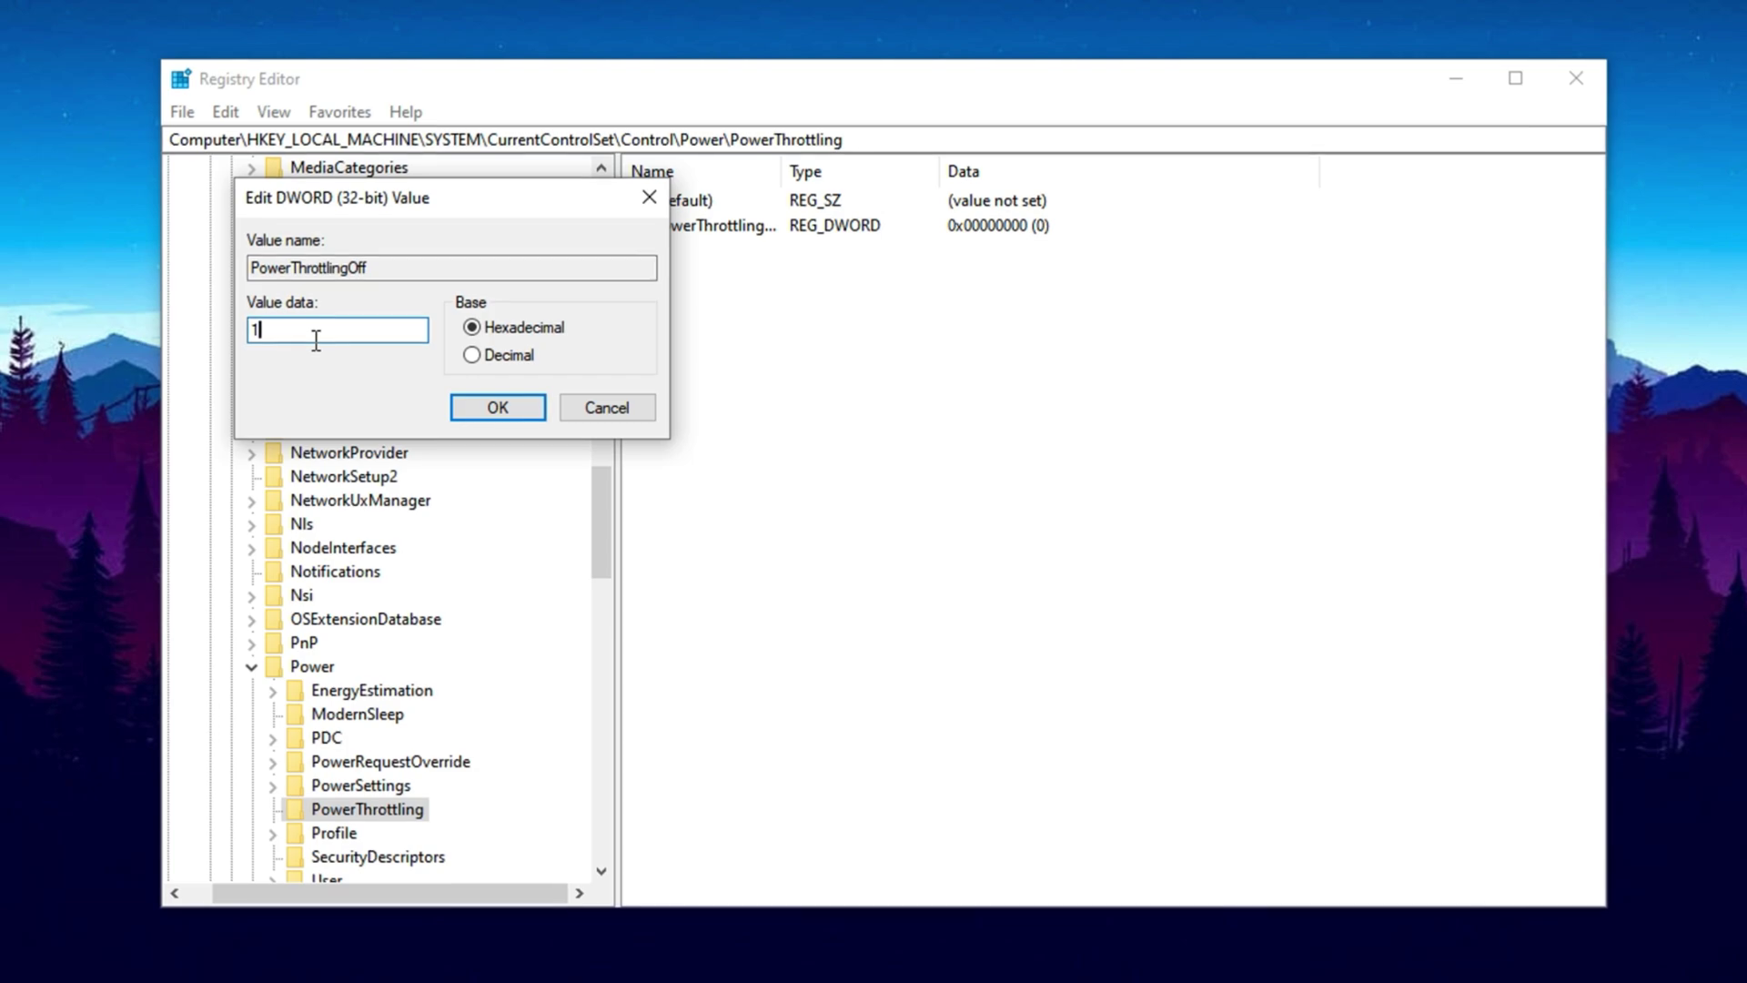
# - Save PowerThrottlingOff with value data 1, closing the New menu without adding a value
pyautogui.click(500, 409)
pyautogui.rightClick(747, 287)
pyautogui.moveTo(800, 314)
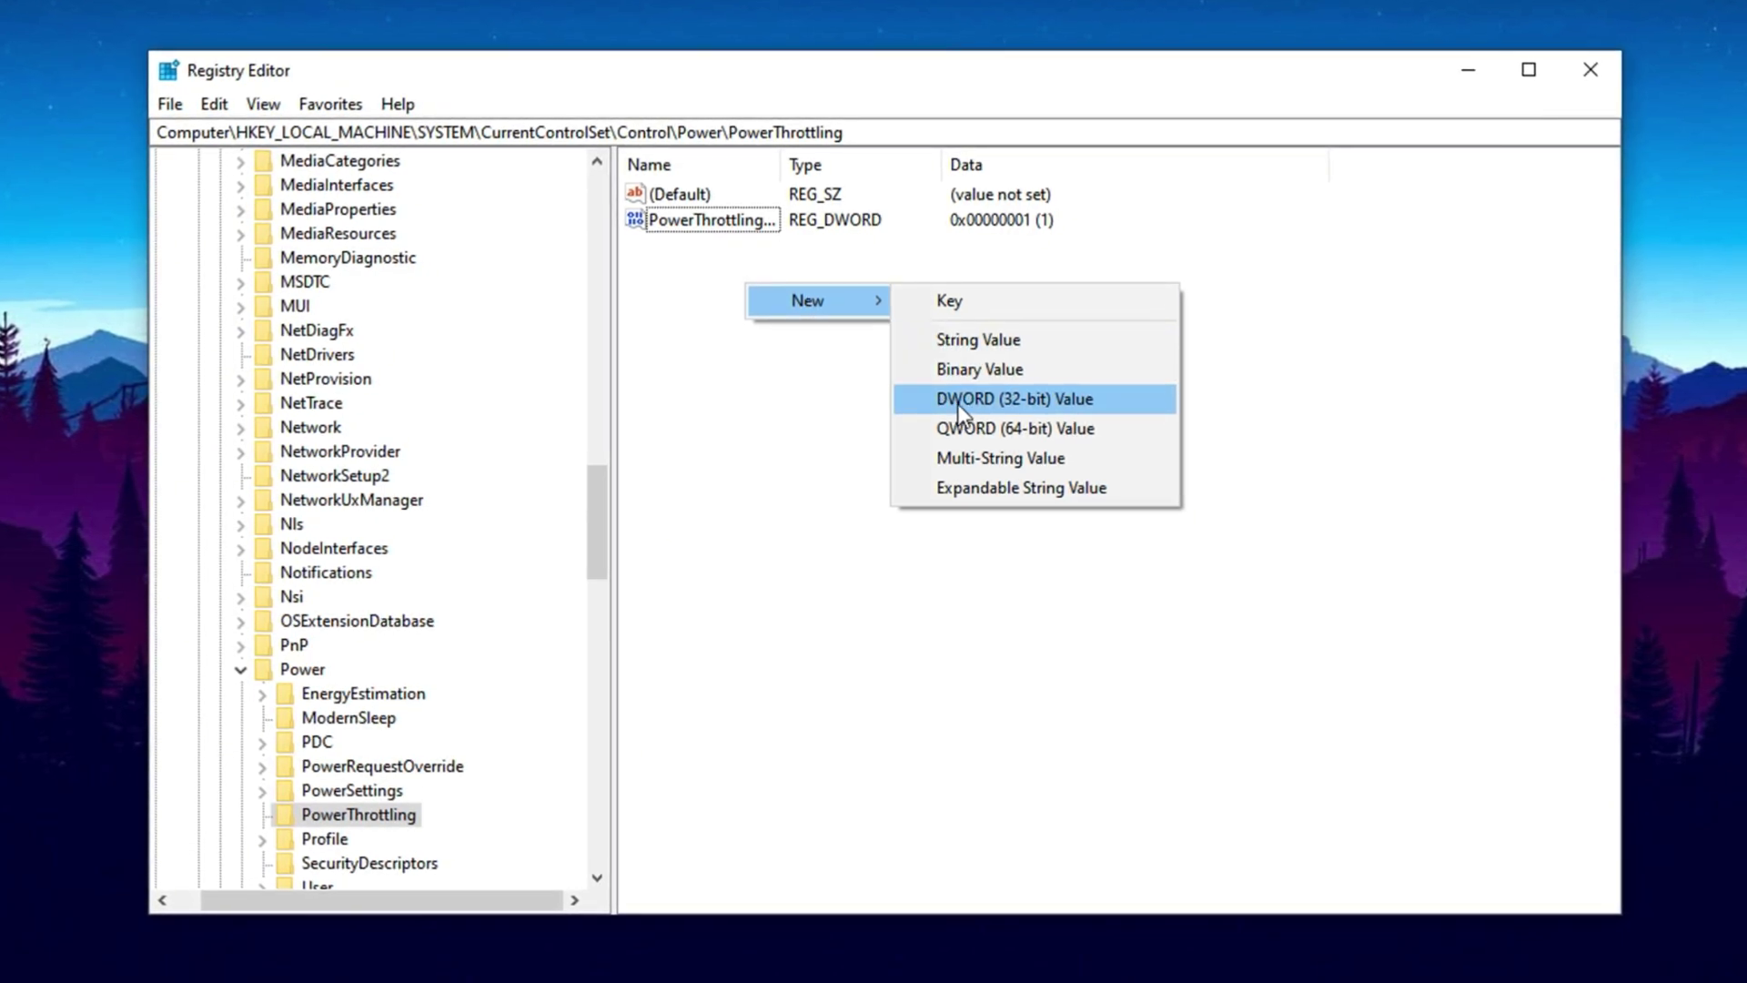
pyautogui.click(695, 292)
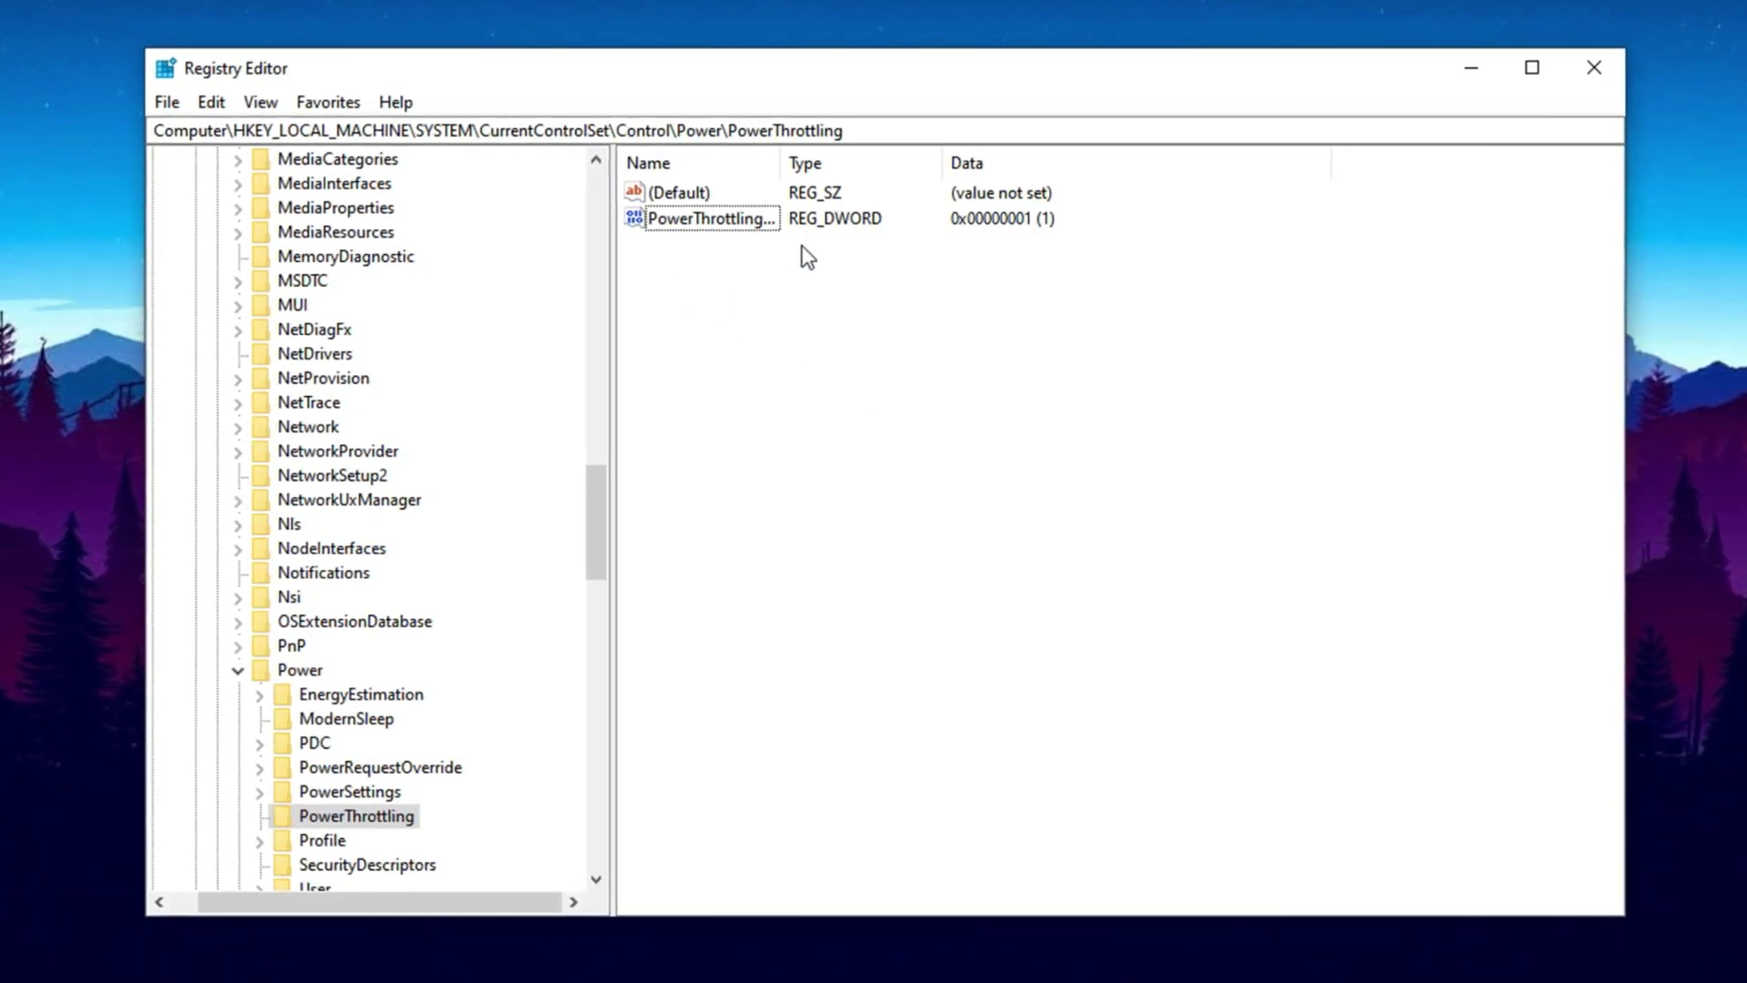
# - Reopen PowerThrottlingOff to confirm its data still reads 1
pyautogui.click(696, 222)
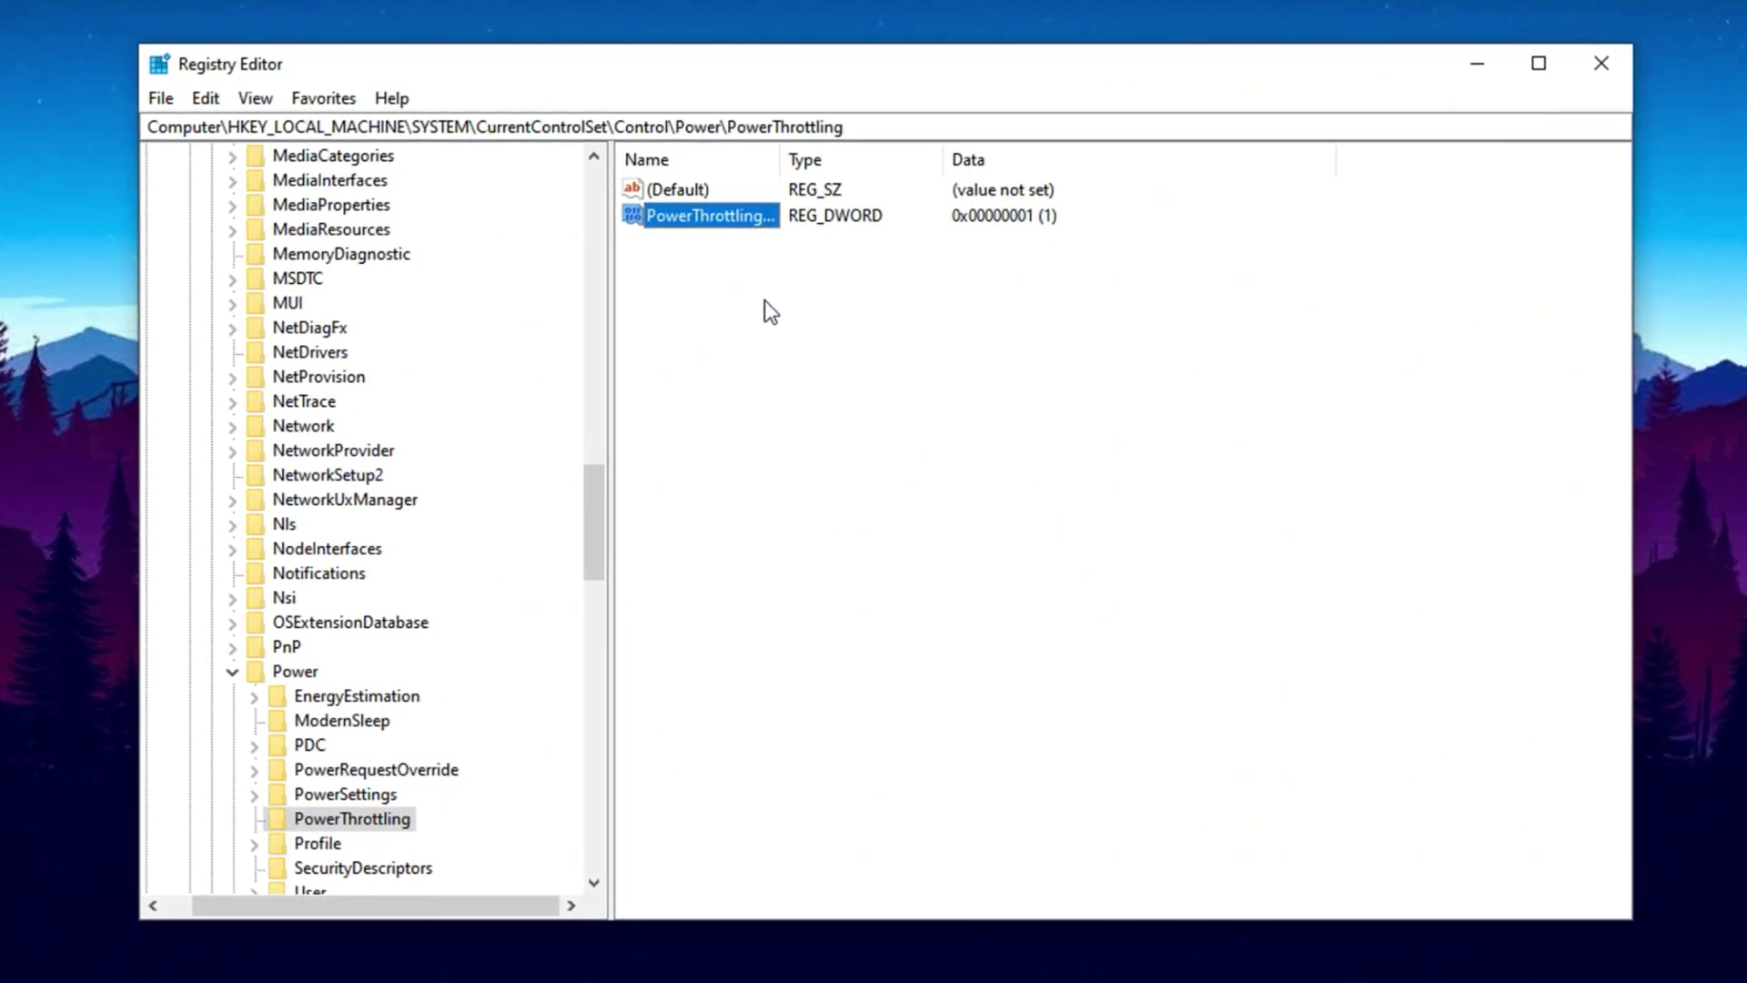
pyautogui.doubleClick(711, 226)
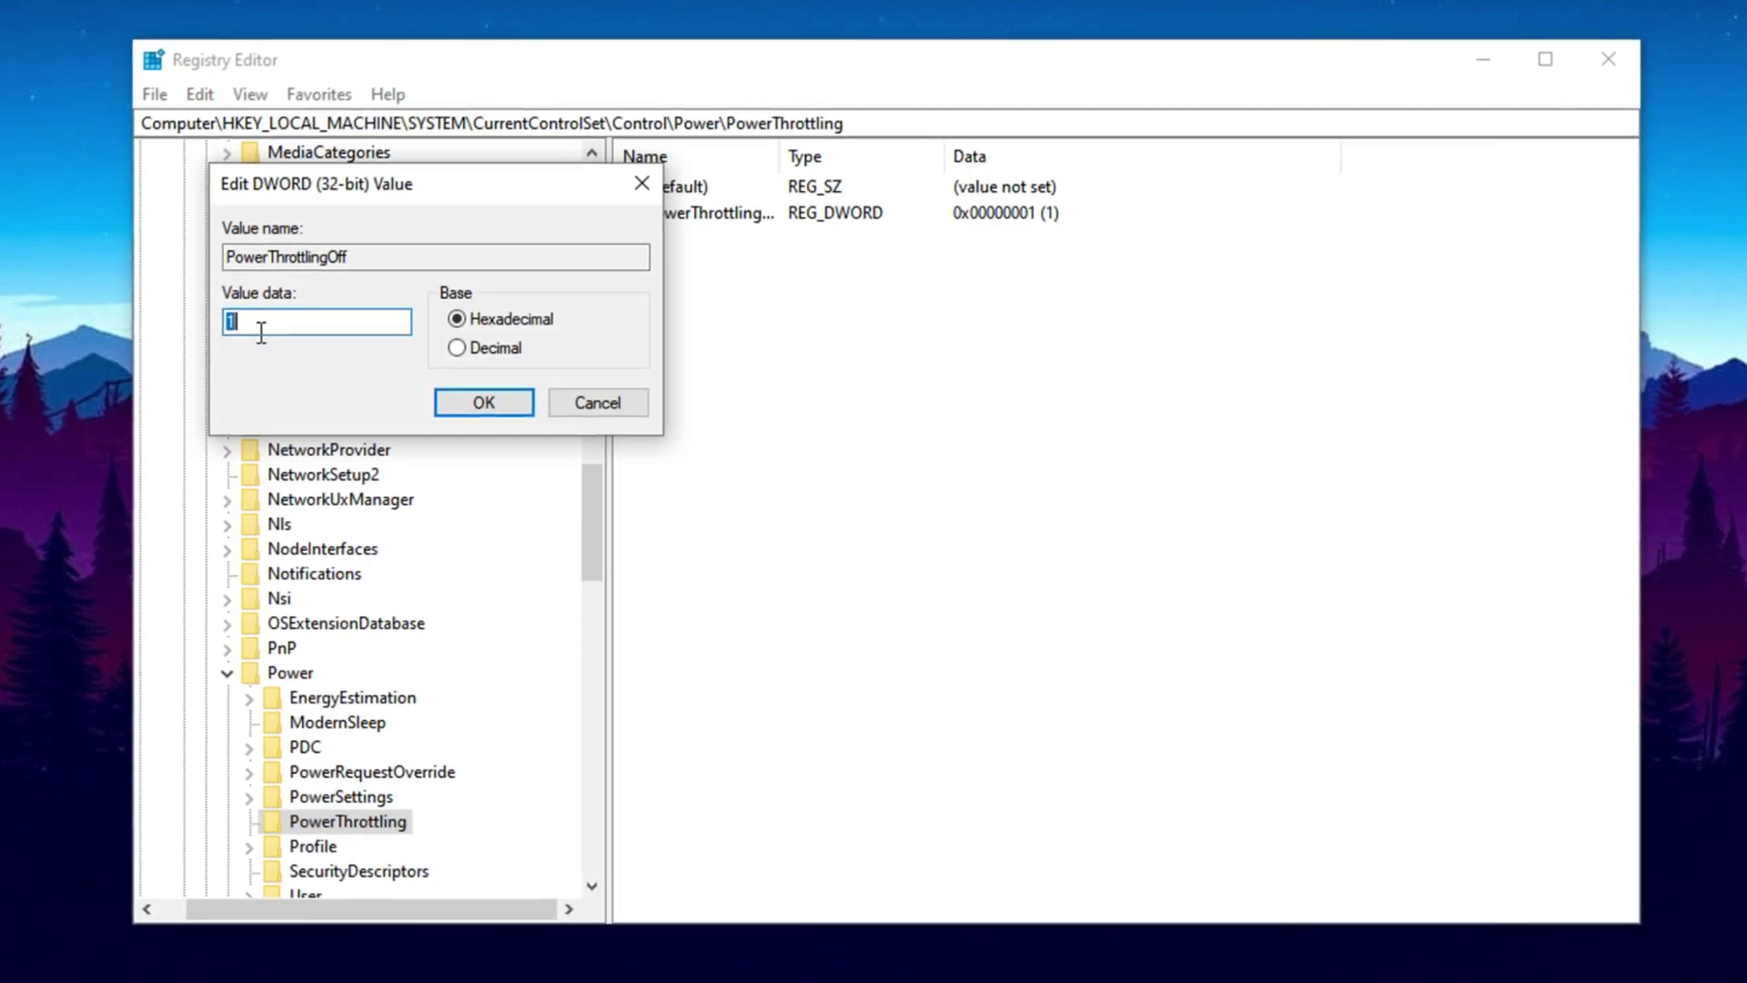
pyautogui.click(483, 401)
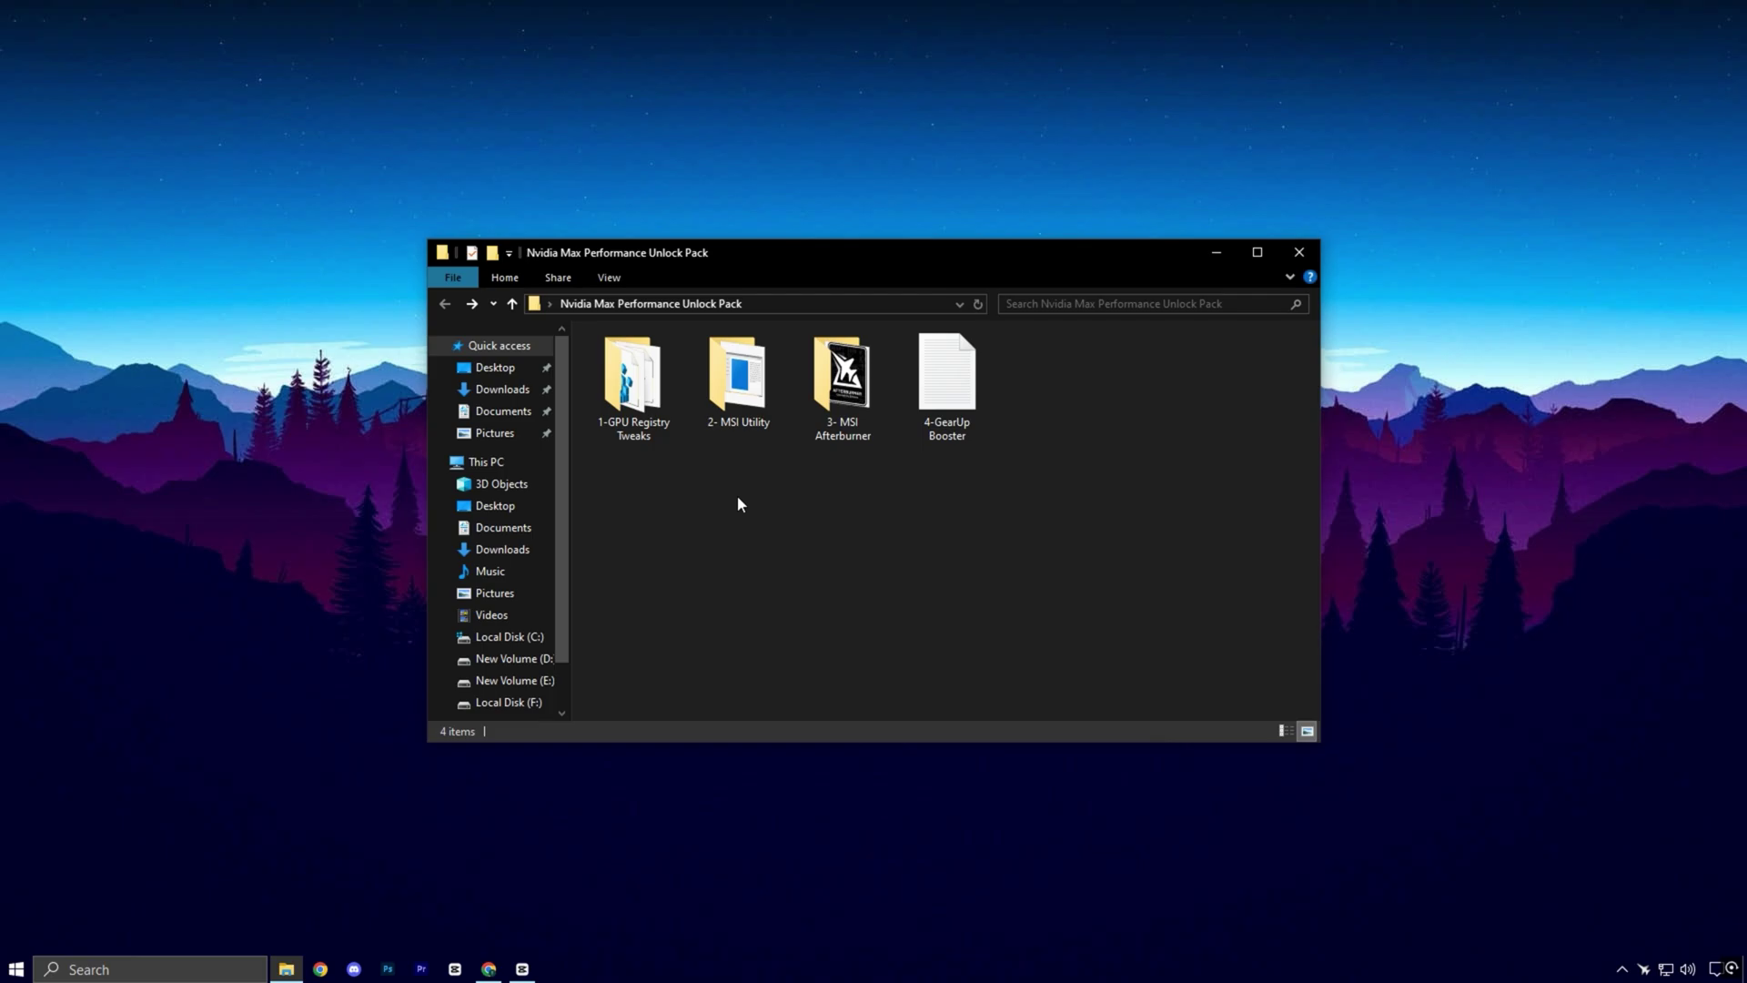
# - Switch to Chrome showing the uptopacks.com homepage
pyautogui.click(488, 968)
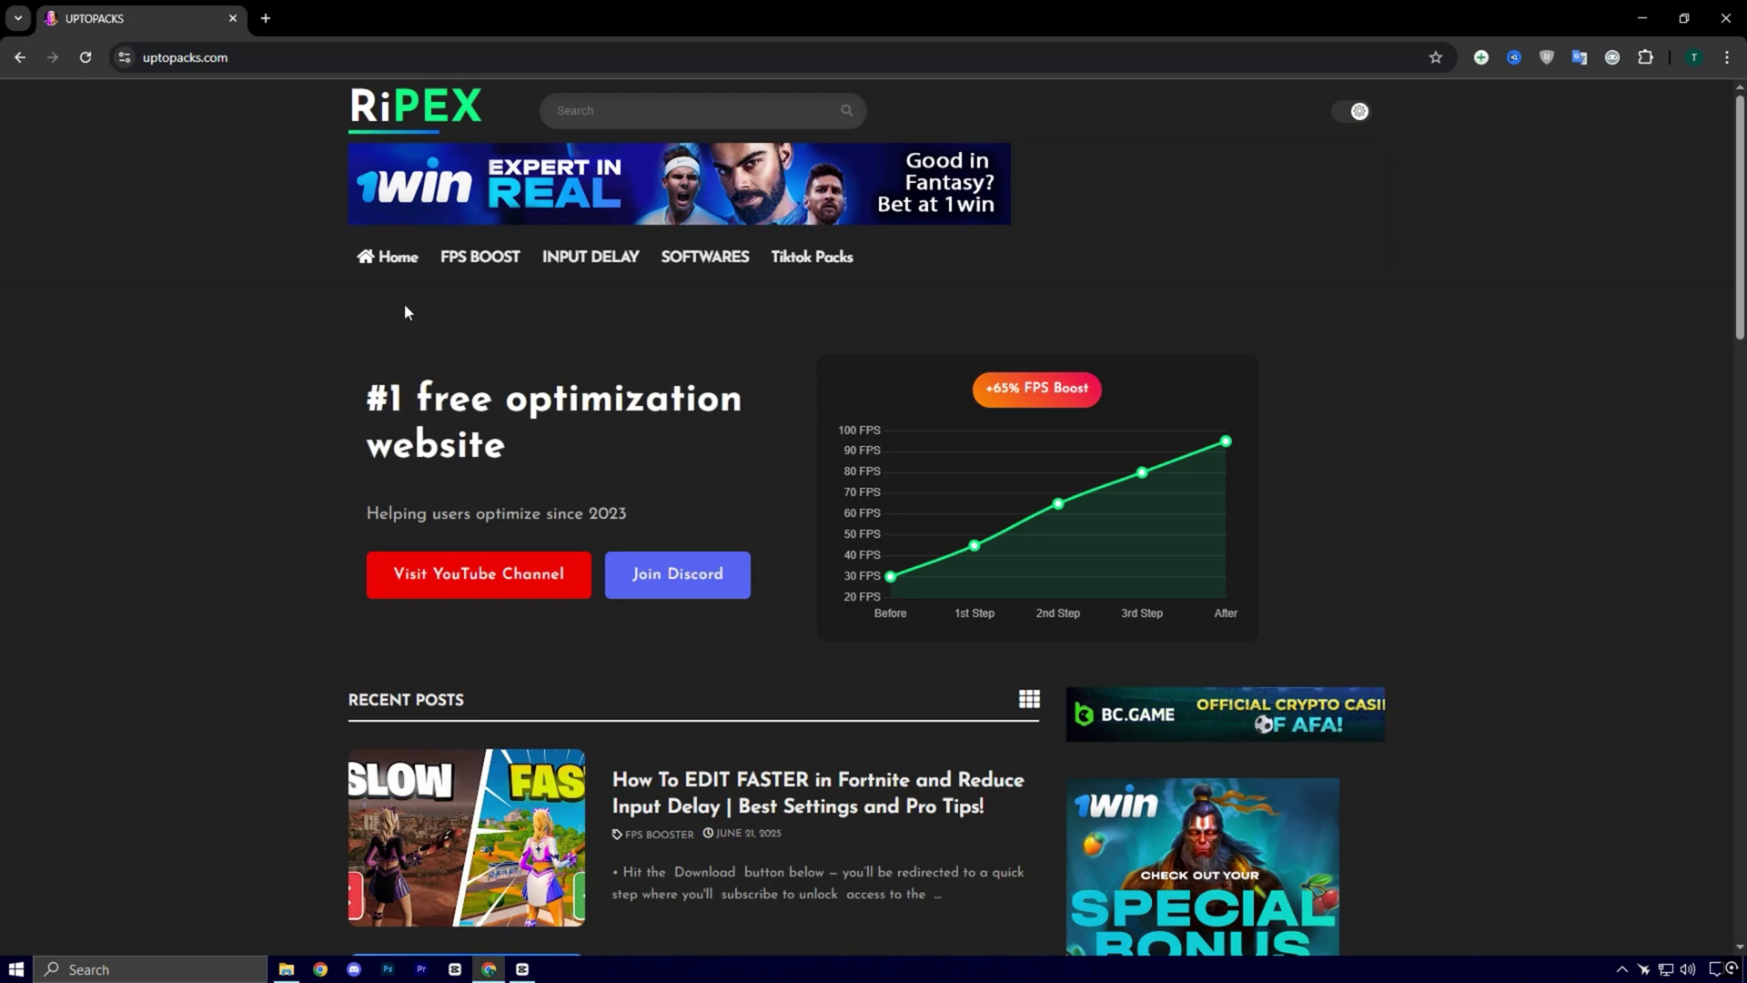
# - Scroll the uptopacks.com homepage down to its Recent Posts
pyautogui.scroll(-5, 744, 718)
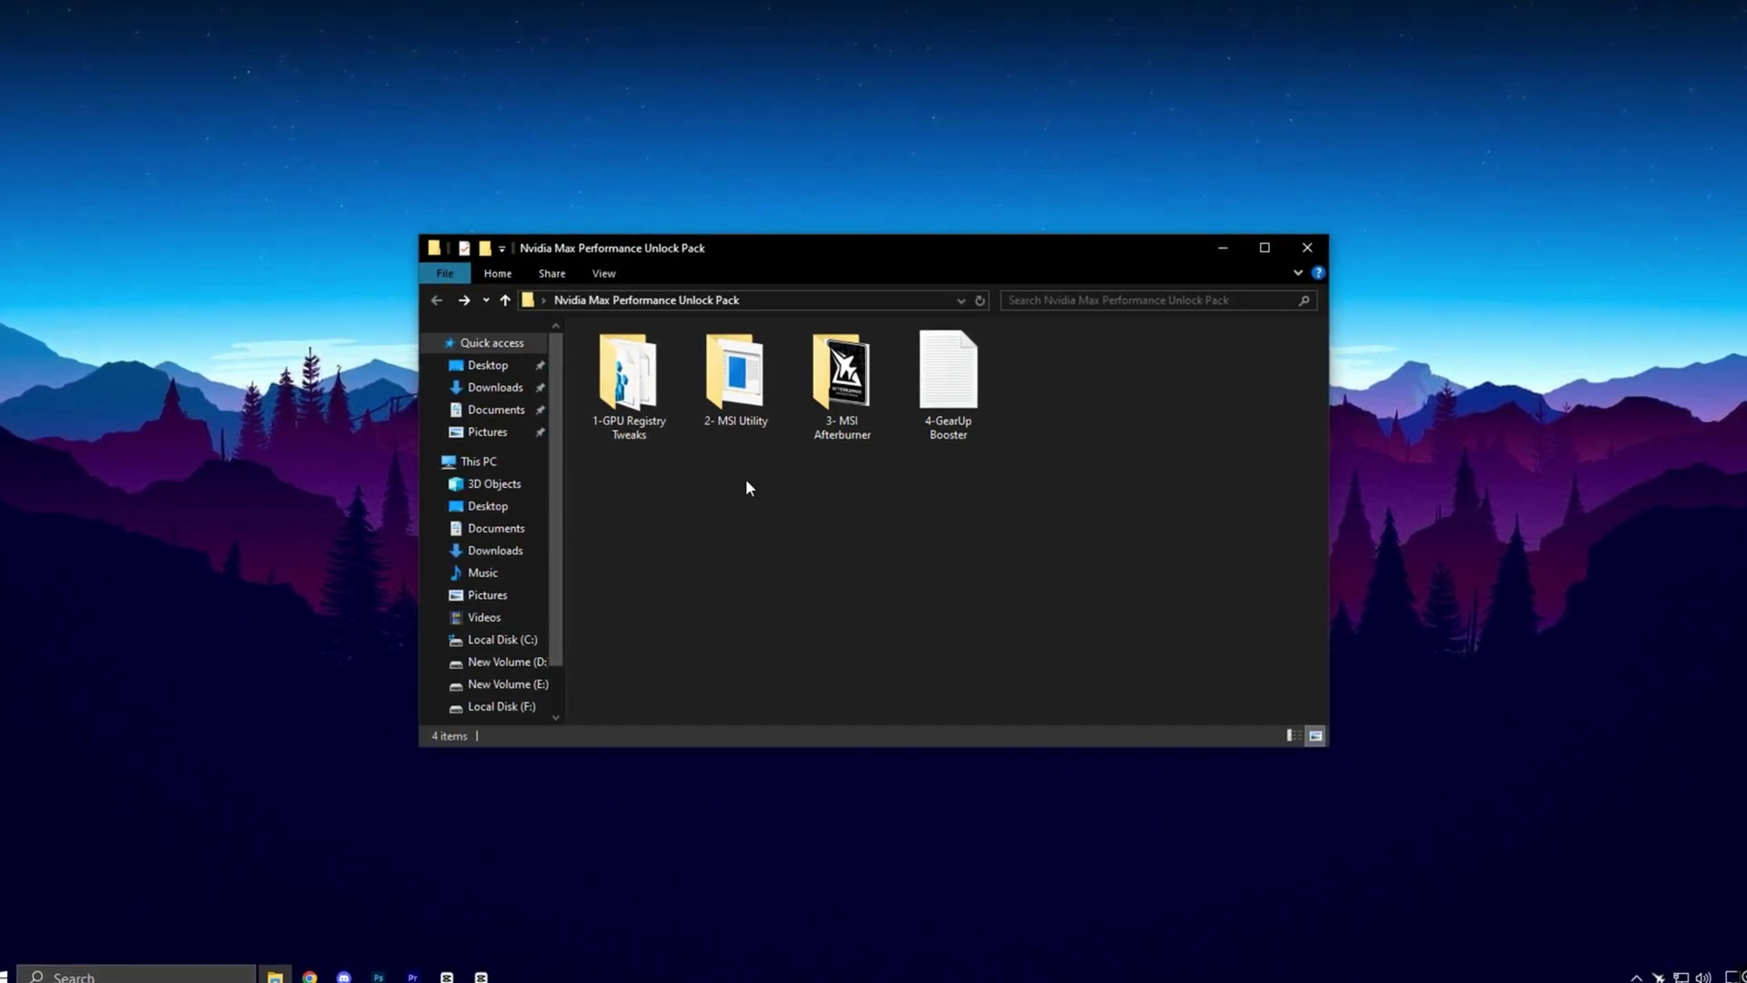
# - Open 1-GPU Registry Tweaks and review Gaming Performance Registry, Low-Med and Med-High Optimization files
pyautogui.doubleClick(630, 383)
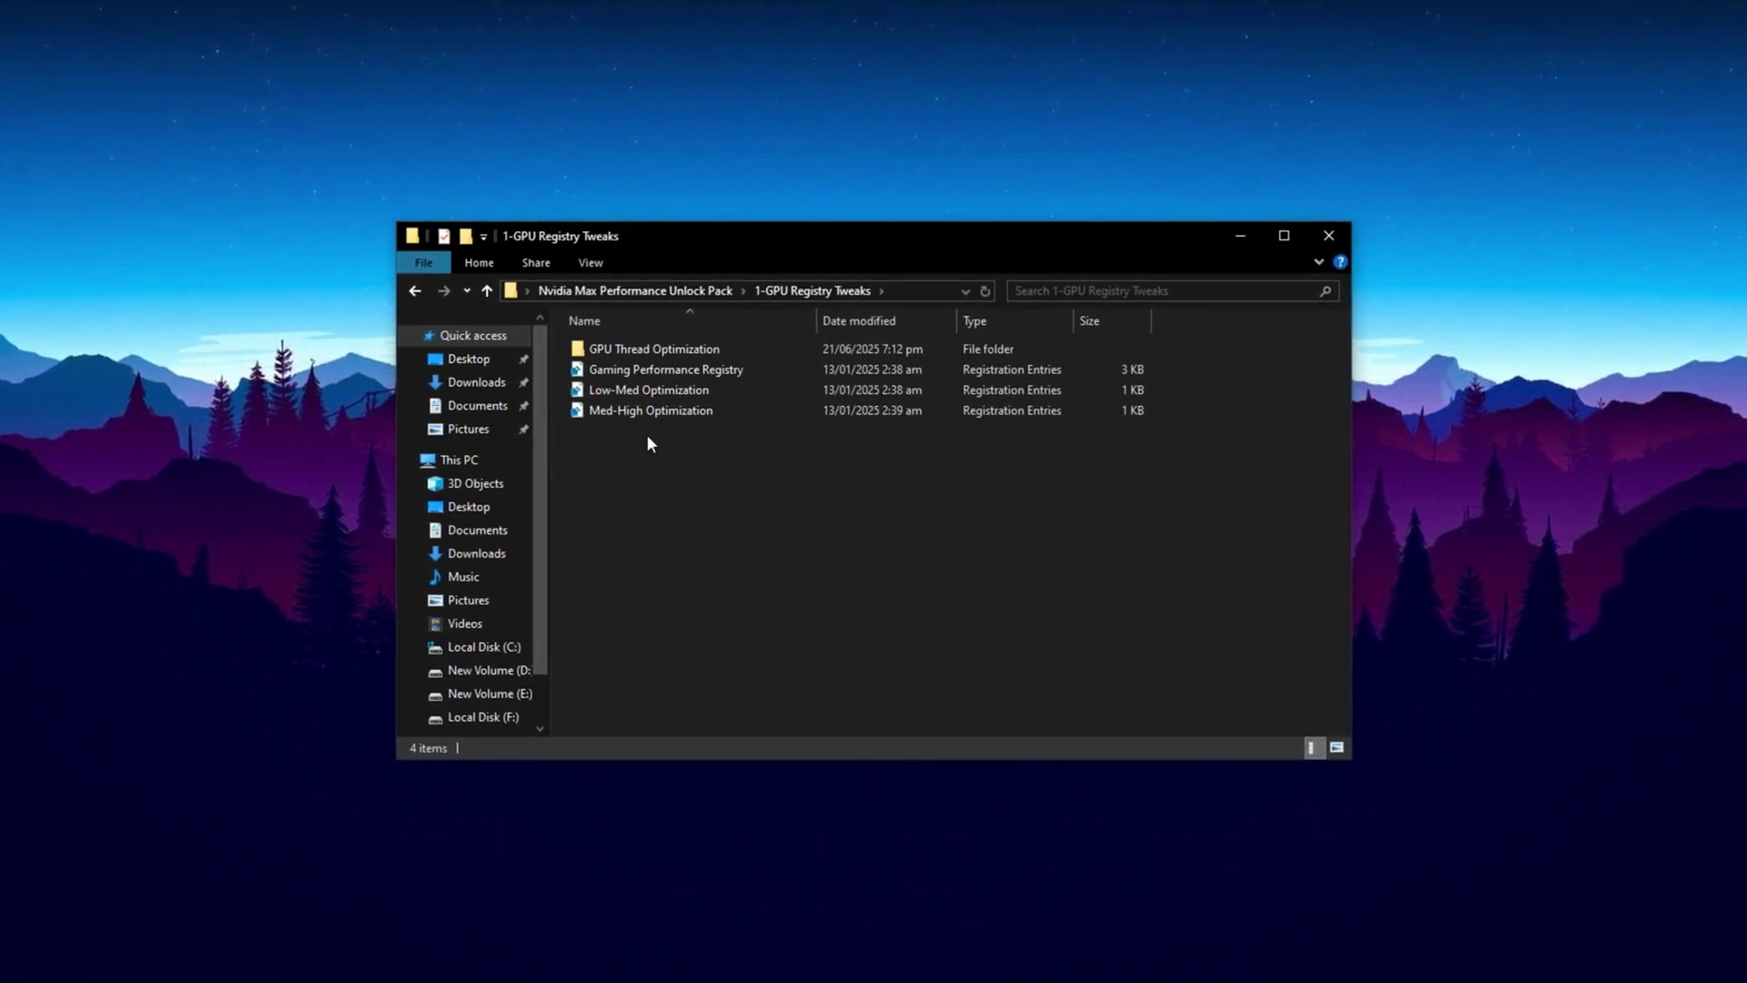
pyautogui.click(635, 369)
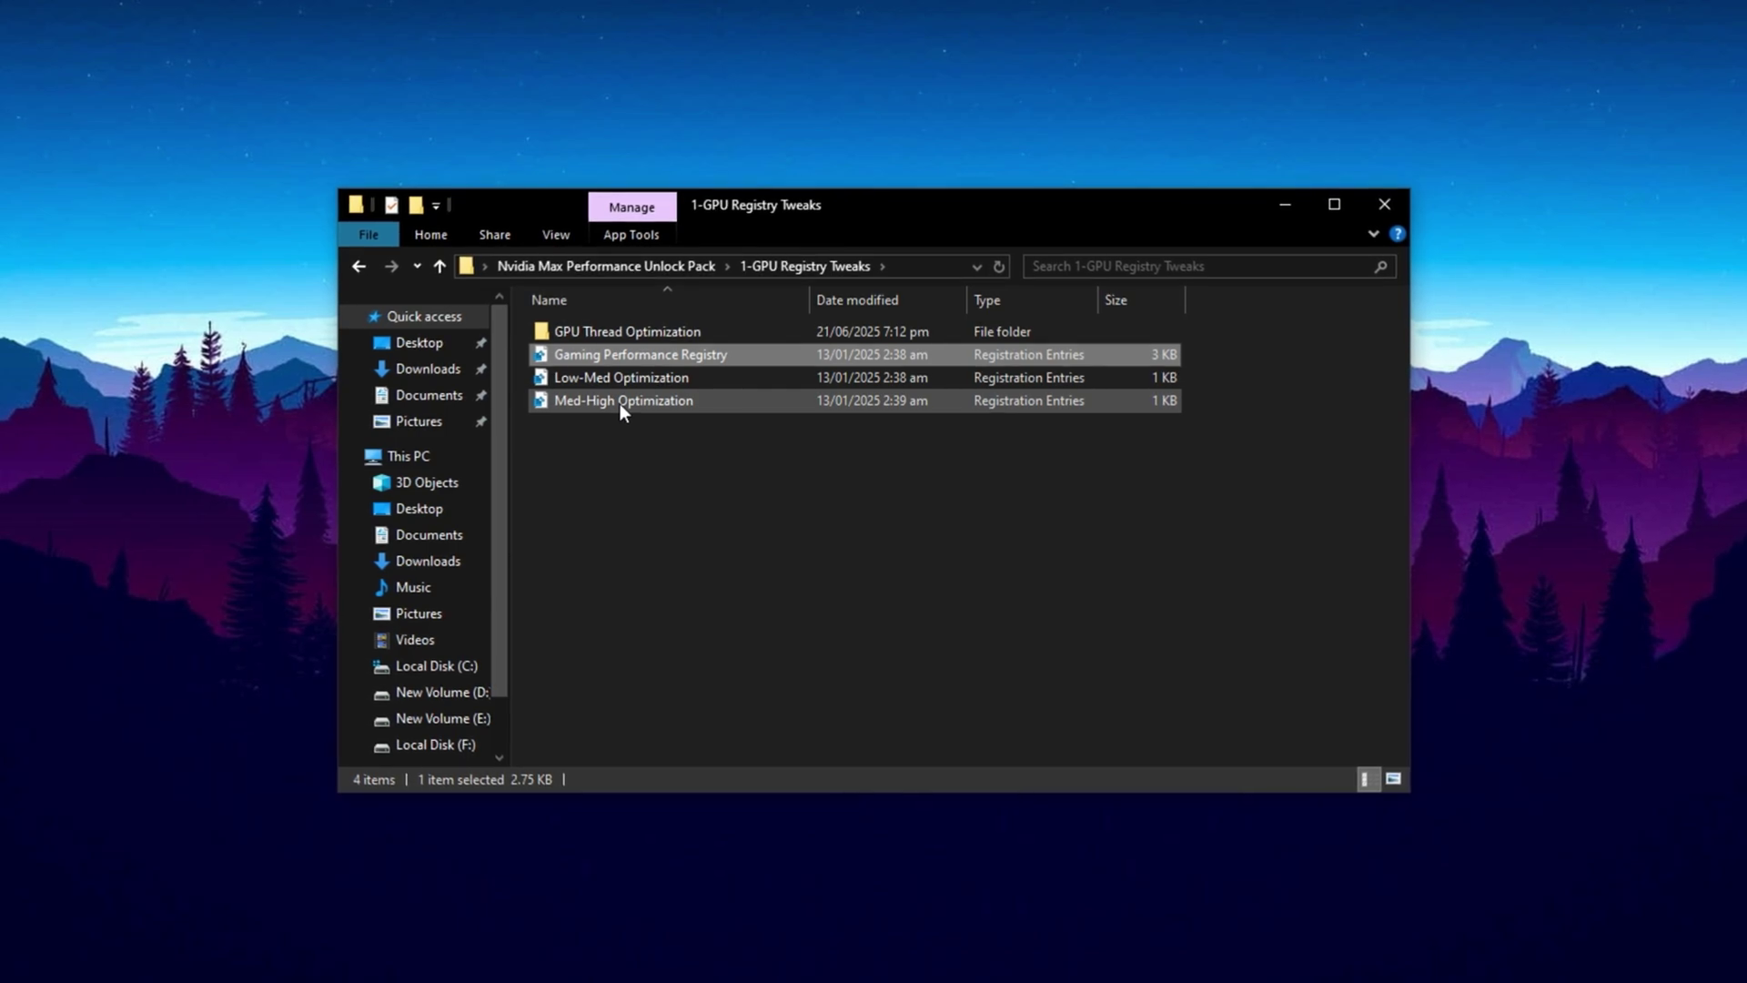
pyautogui.click(616, 375)
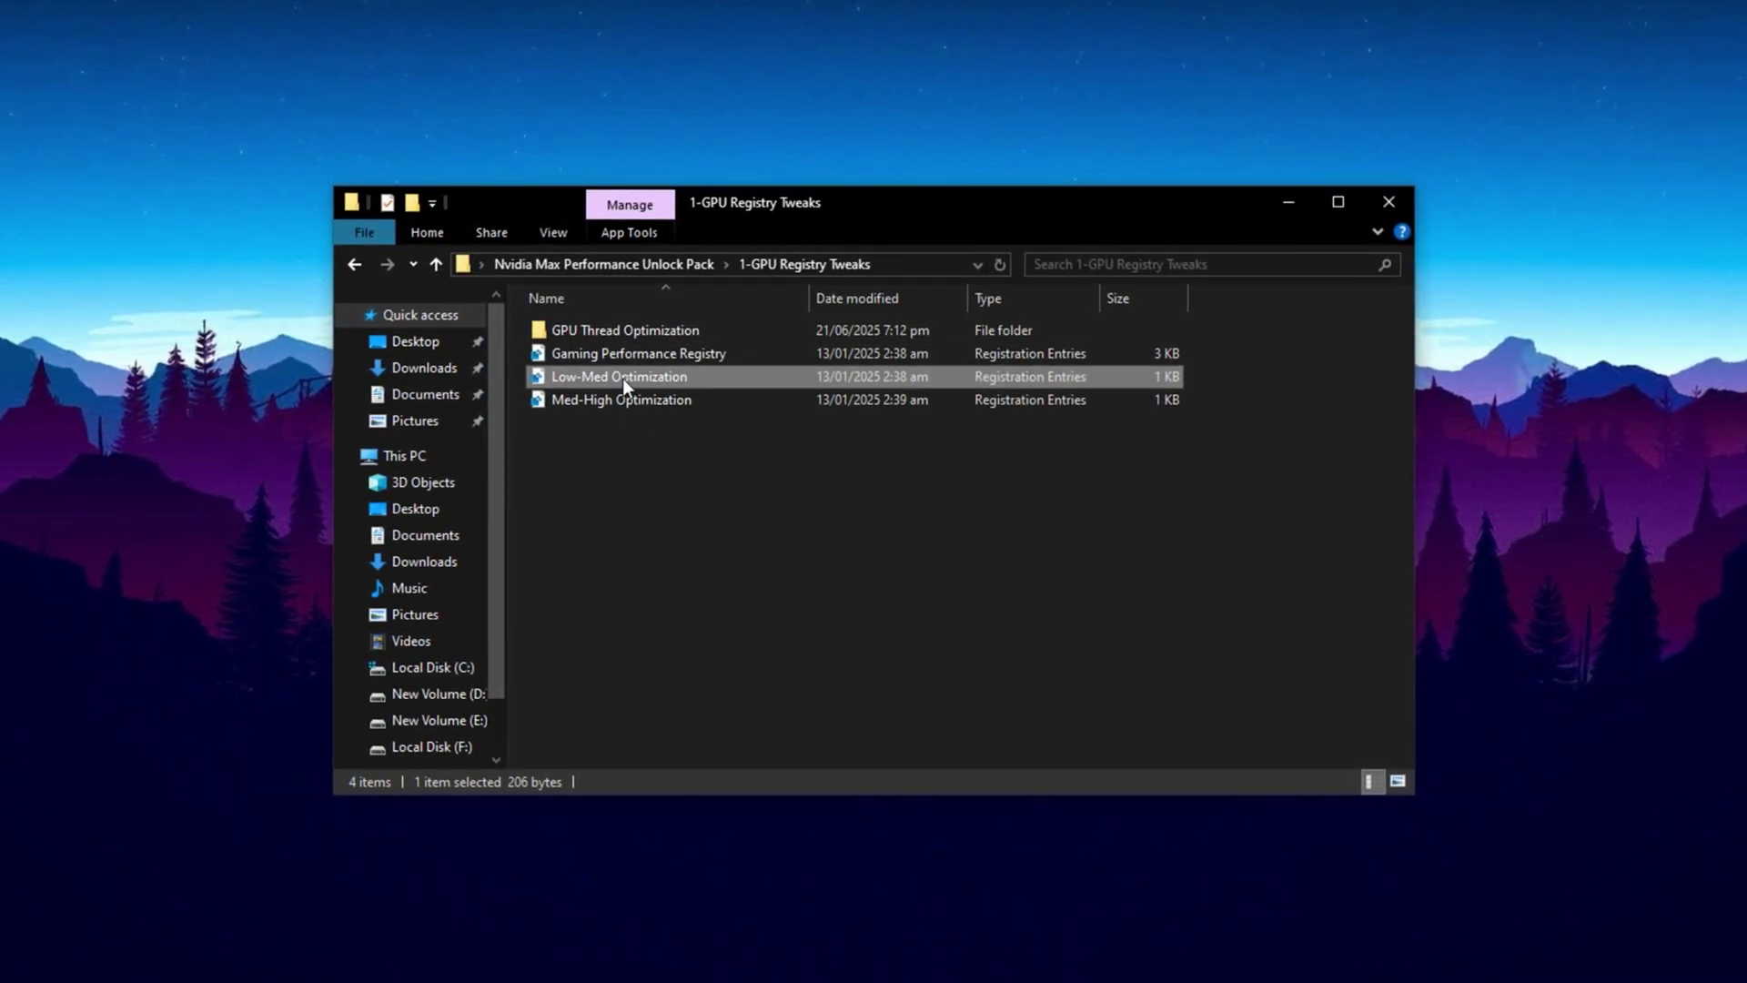
pyautogui.click(626, 406)
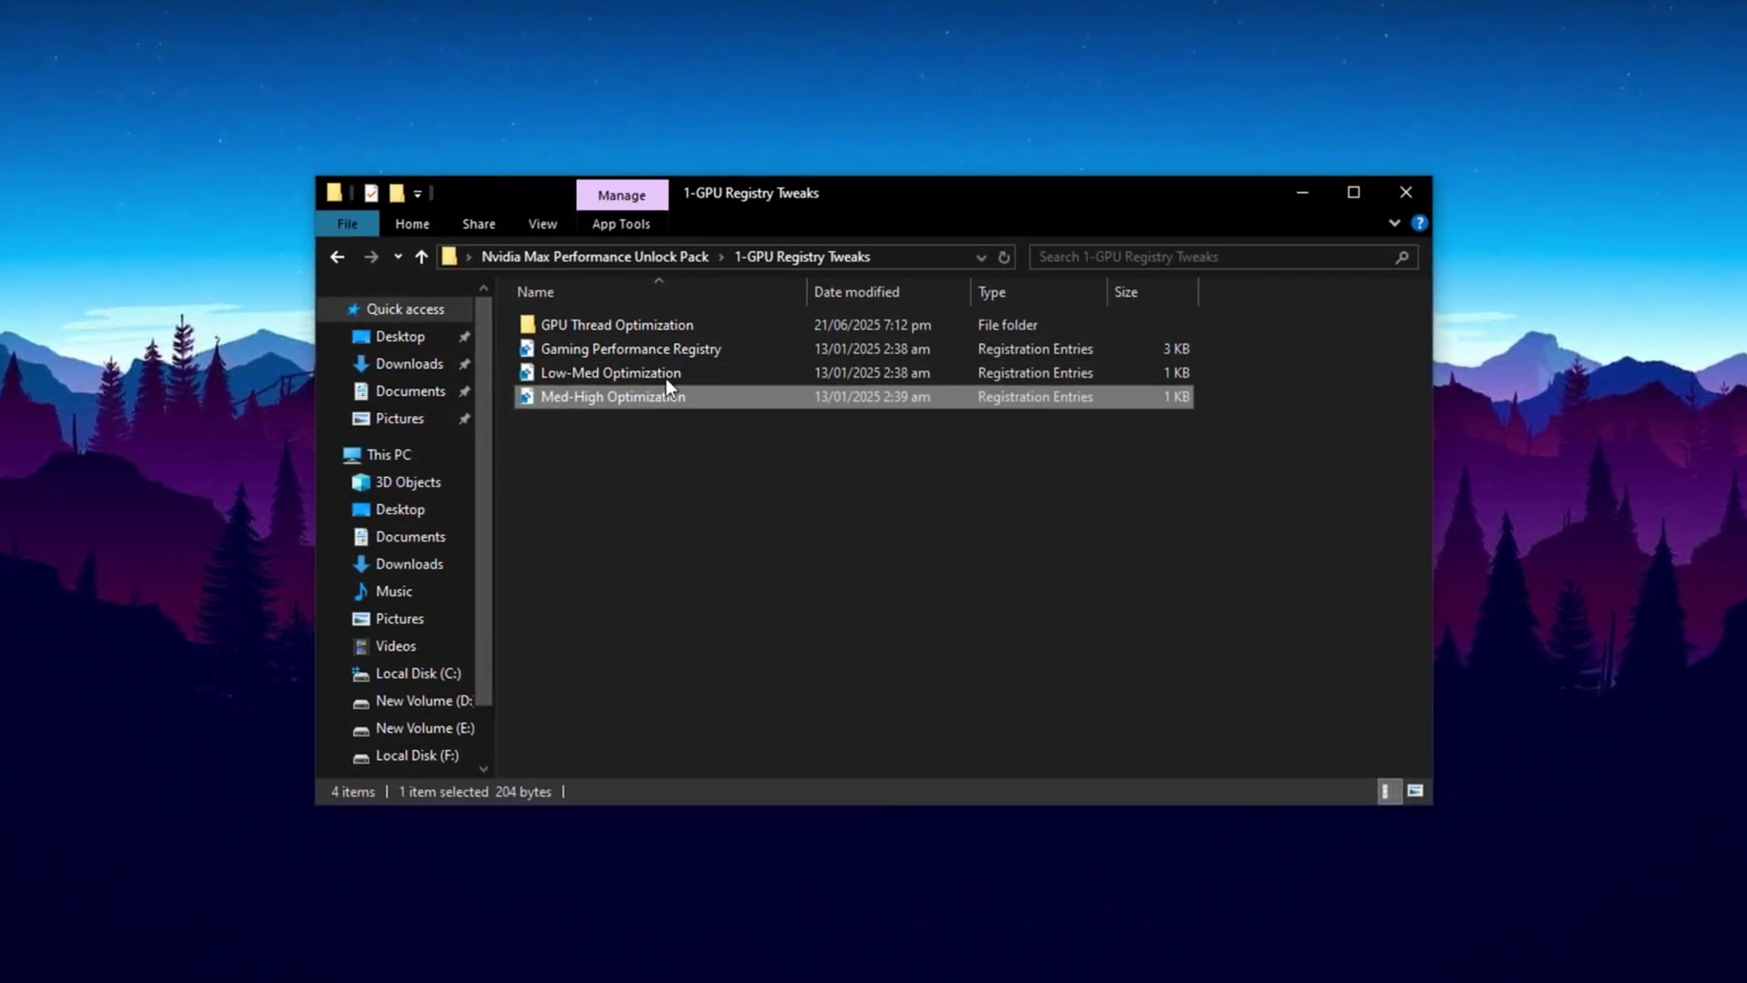
pyautogui.click(608, 380)
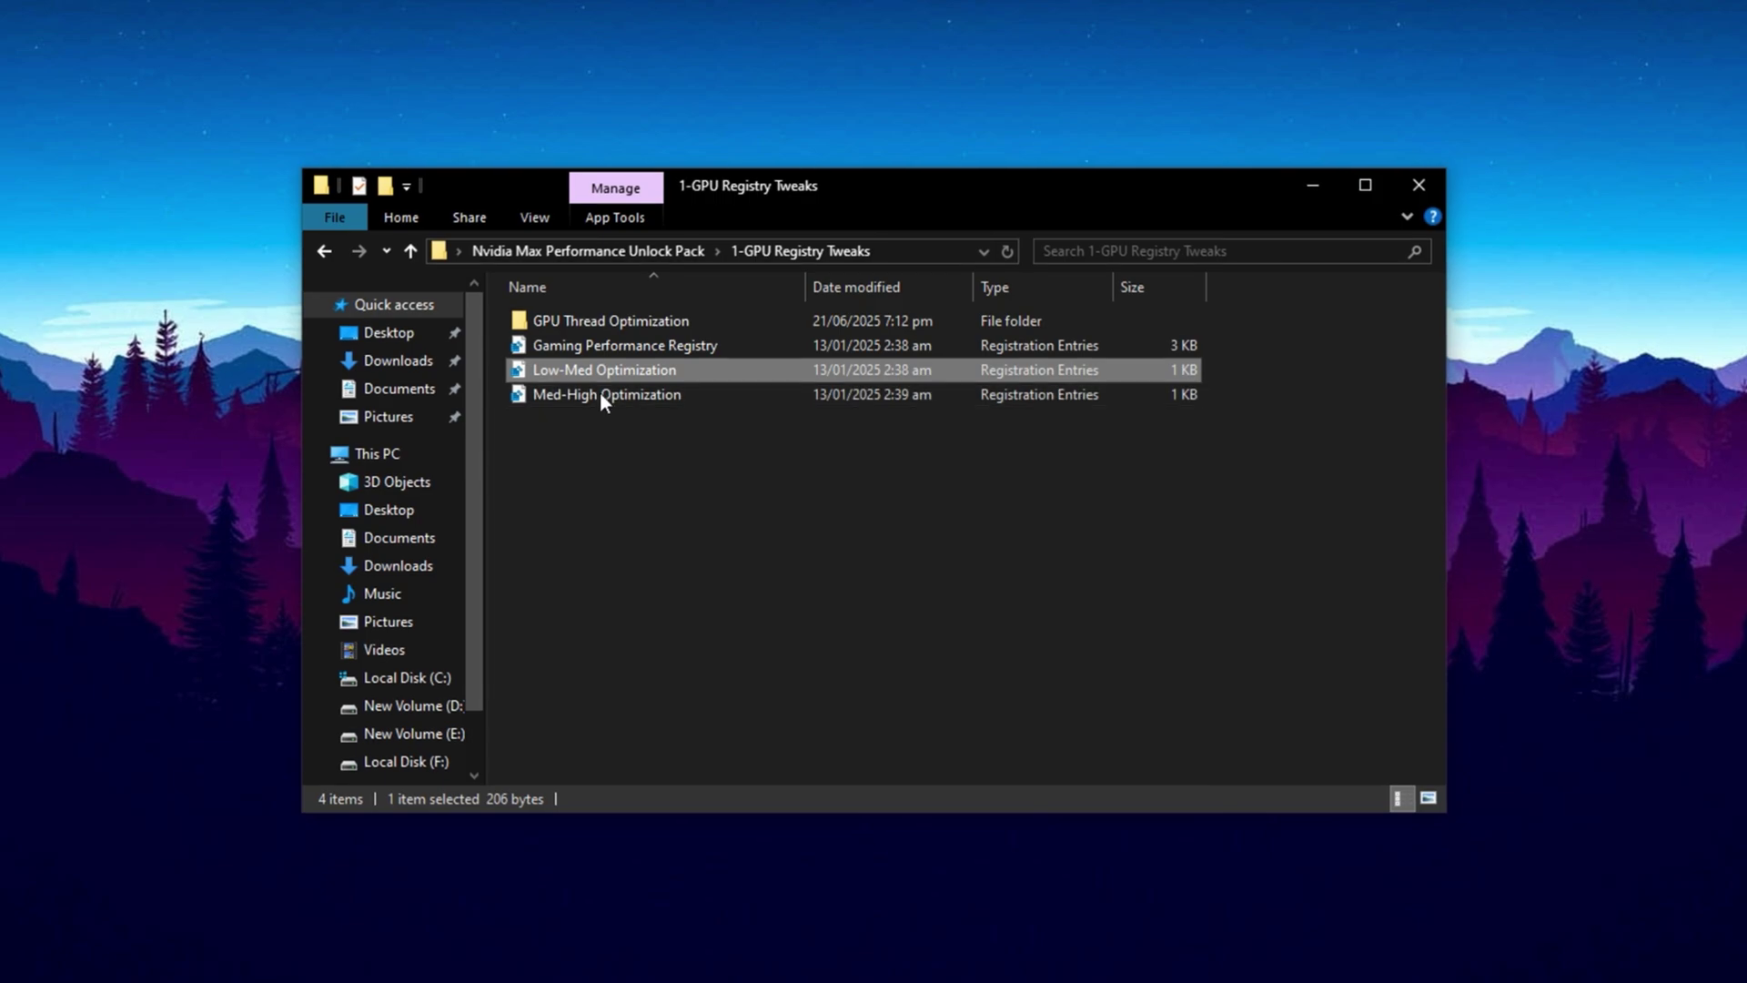
pyautogui.click(593, 391)
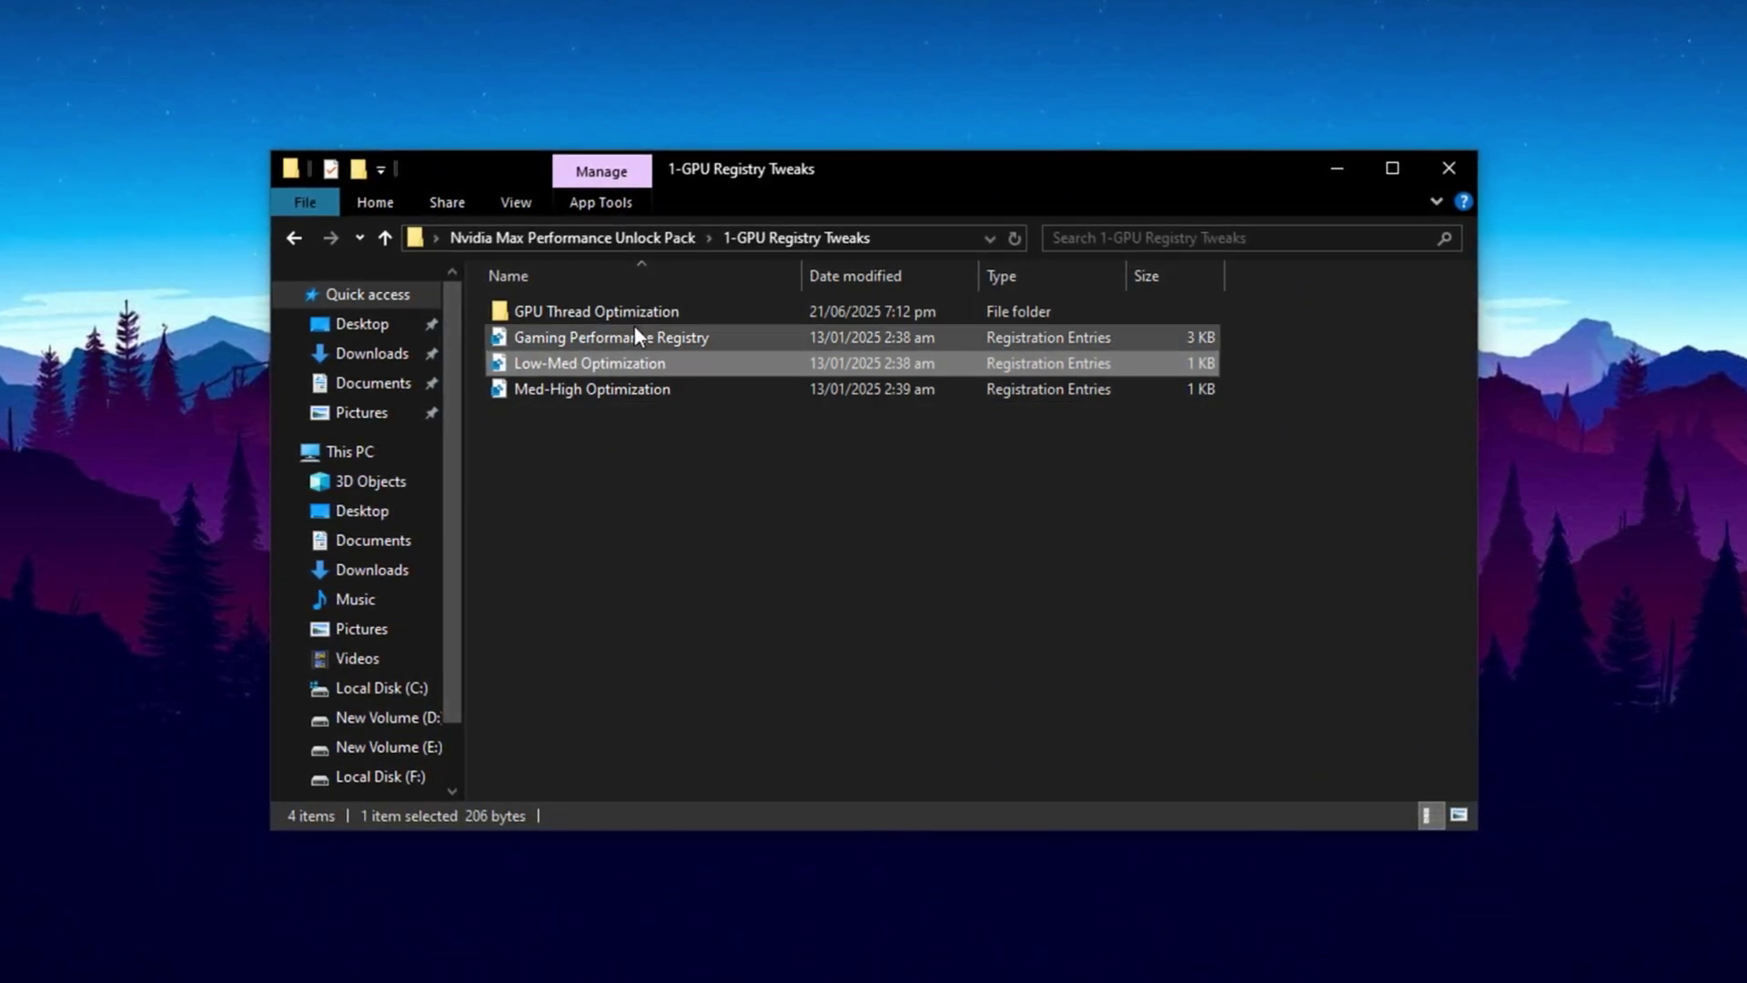
pyautogui.click(608, 312)
pyautogui.doubleClick(608, 310)
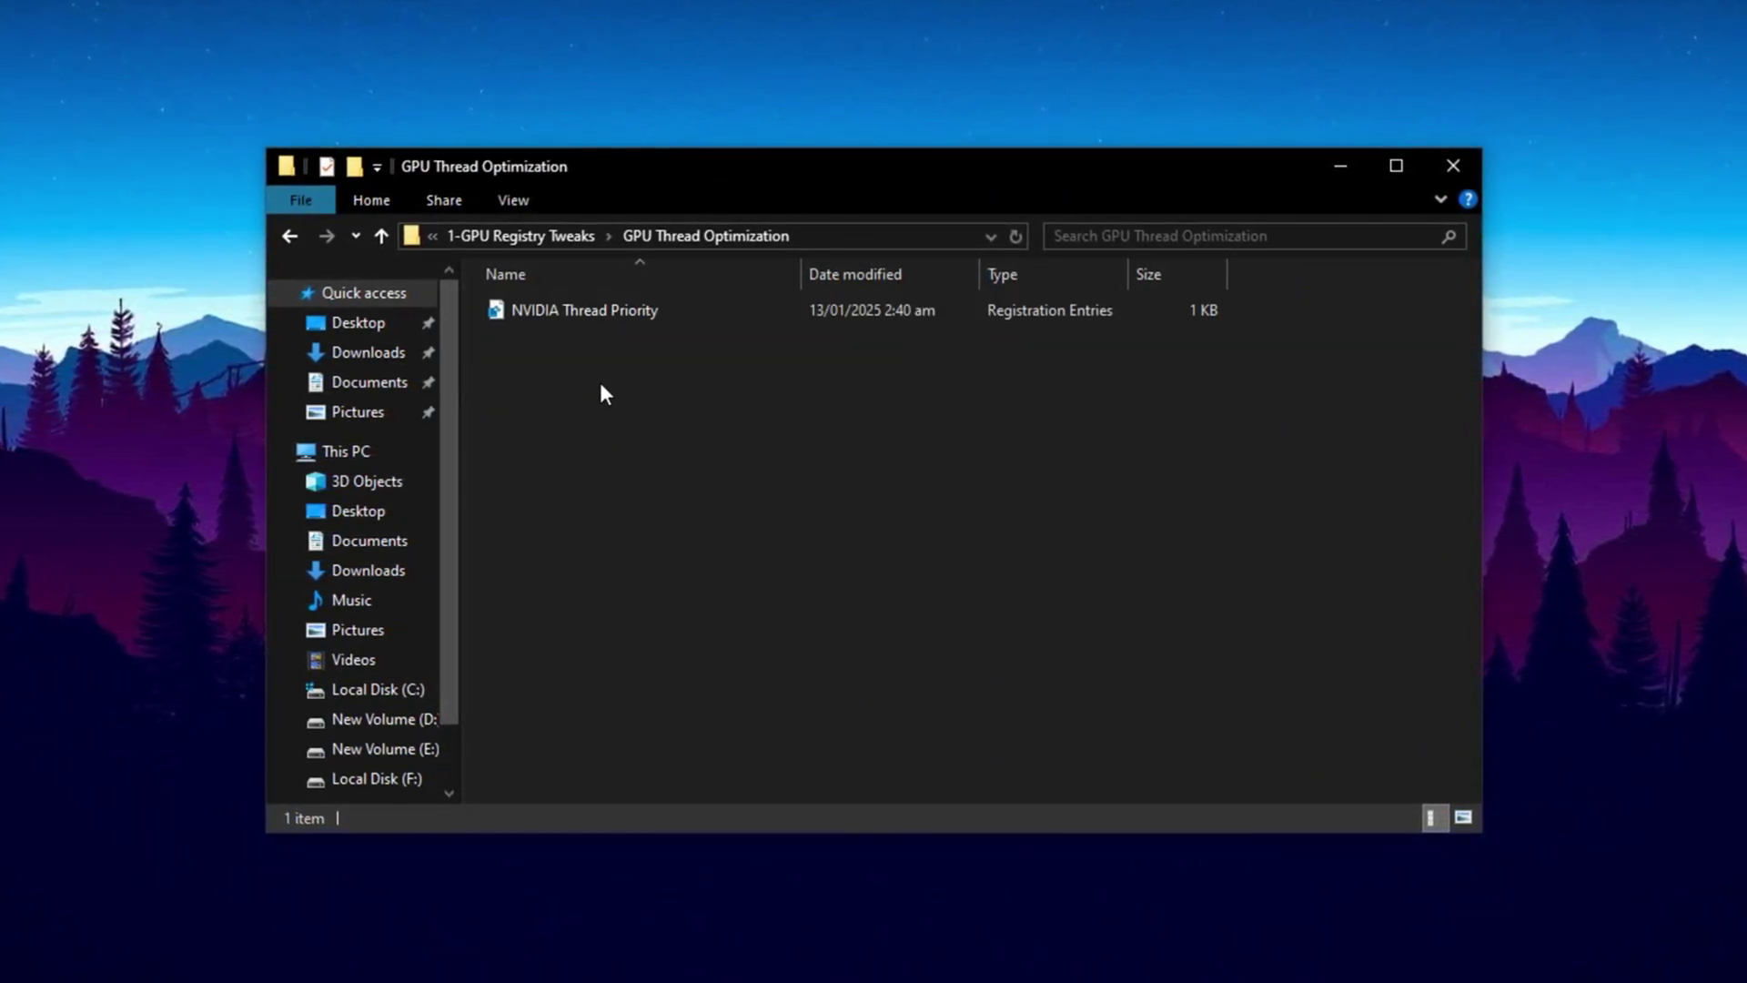
pyautogui.click(572, 315)
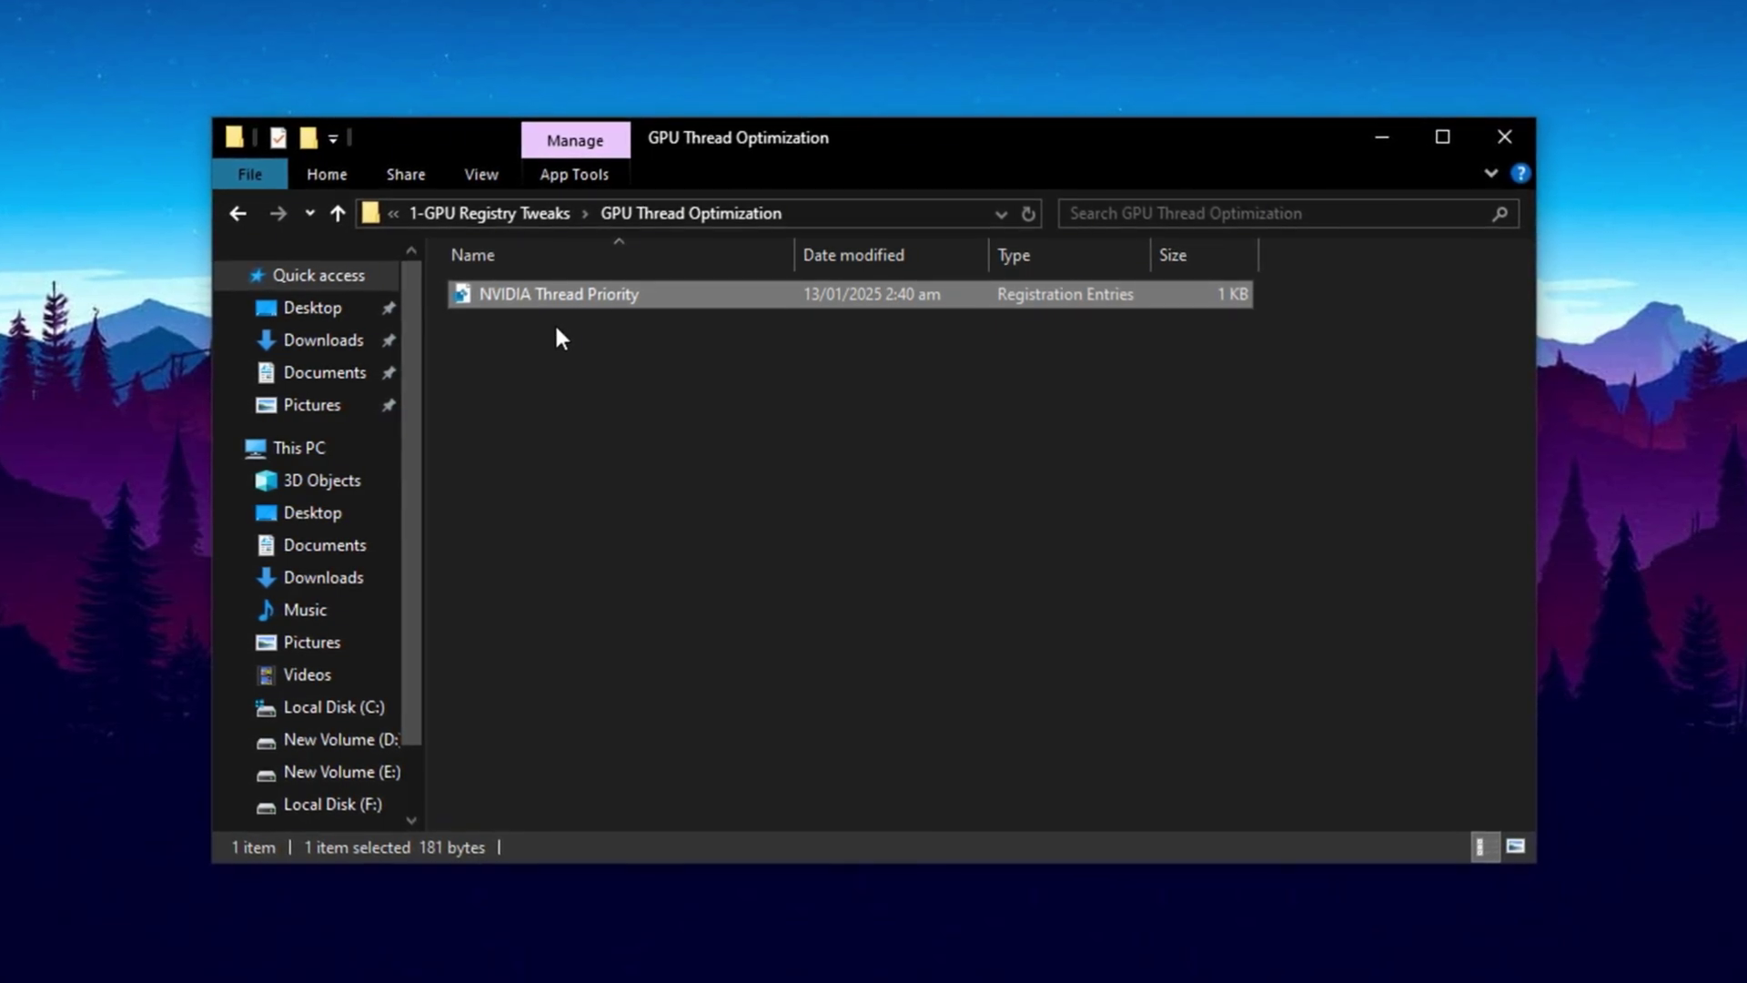
pyautogui.hotkey('alt', 'Up')
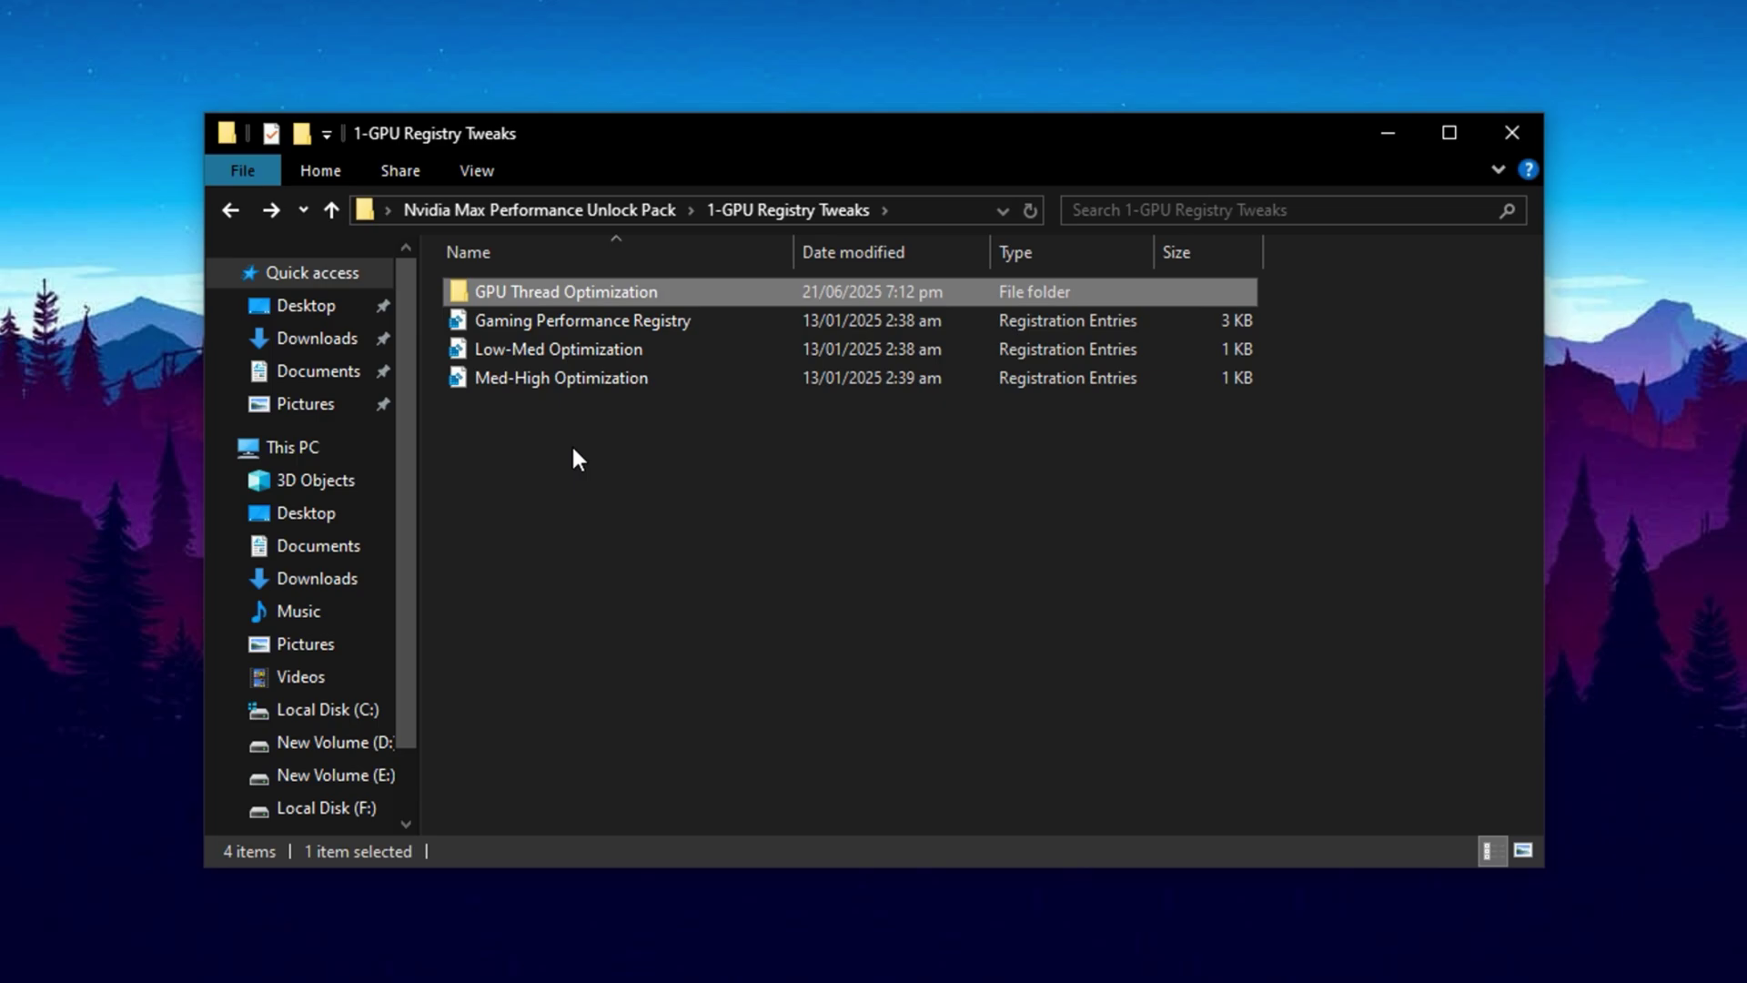
# - Open the 2- MSI Utility folder and run MSI_util_v3 as administrator
pyautogui.hotkey('alt', 'Up')
pyautogui.doubleClick(726, 387)
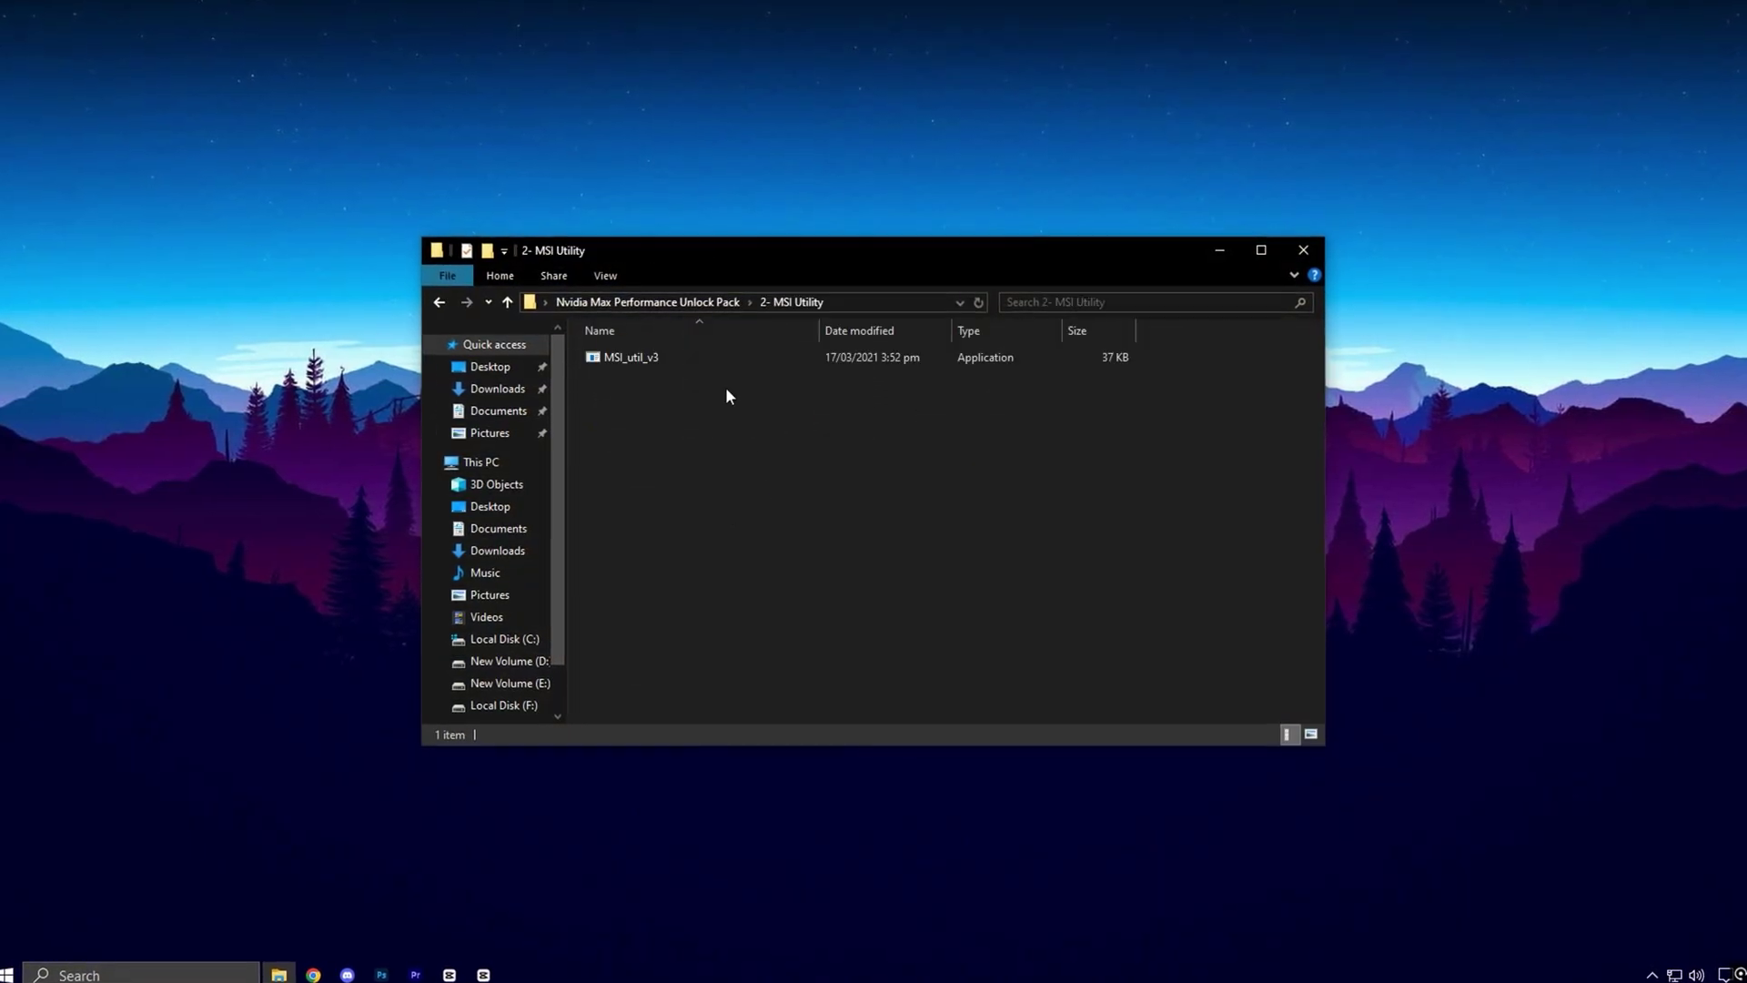
pyautogui.click(642, 360)
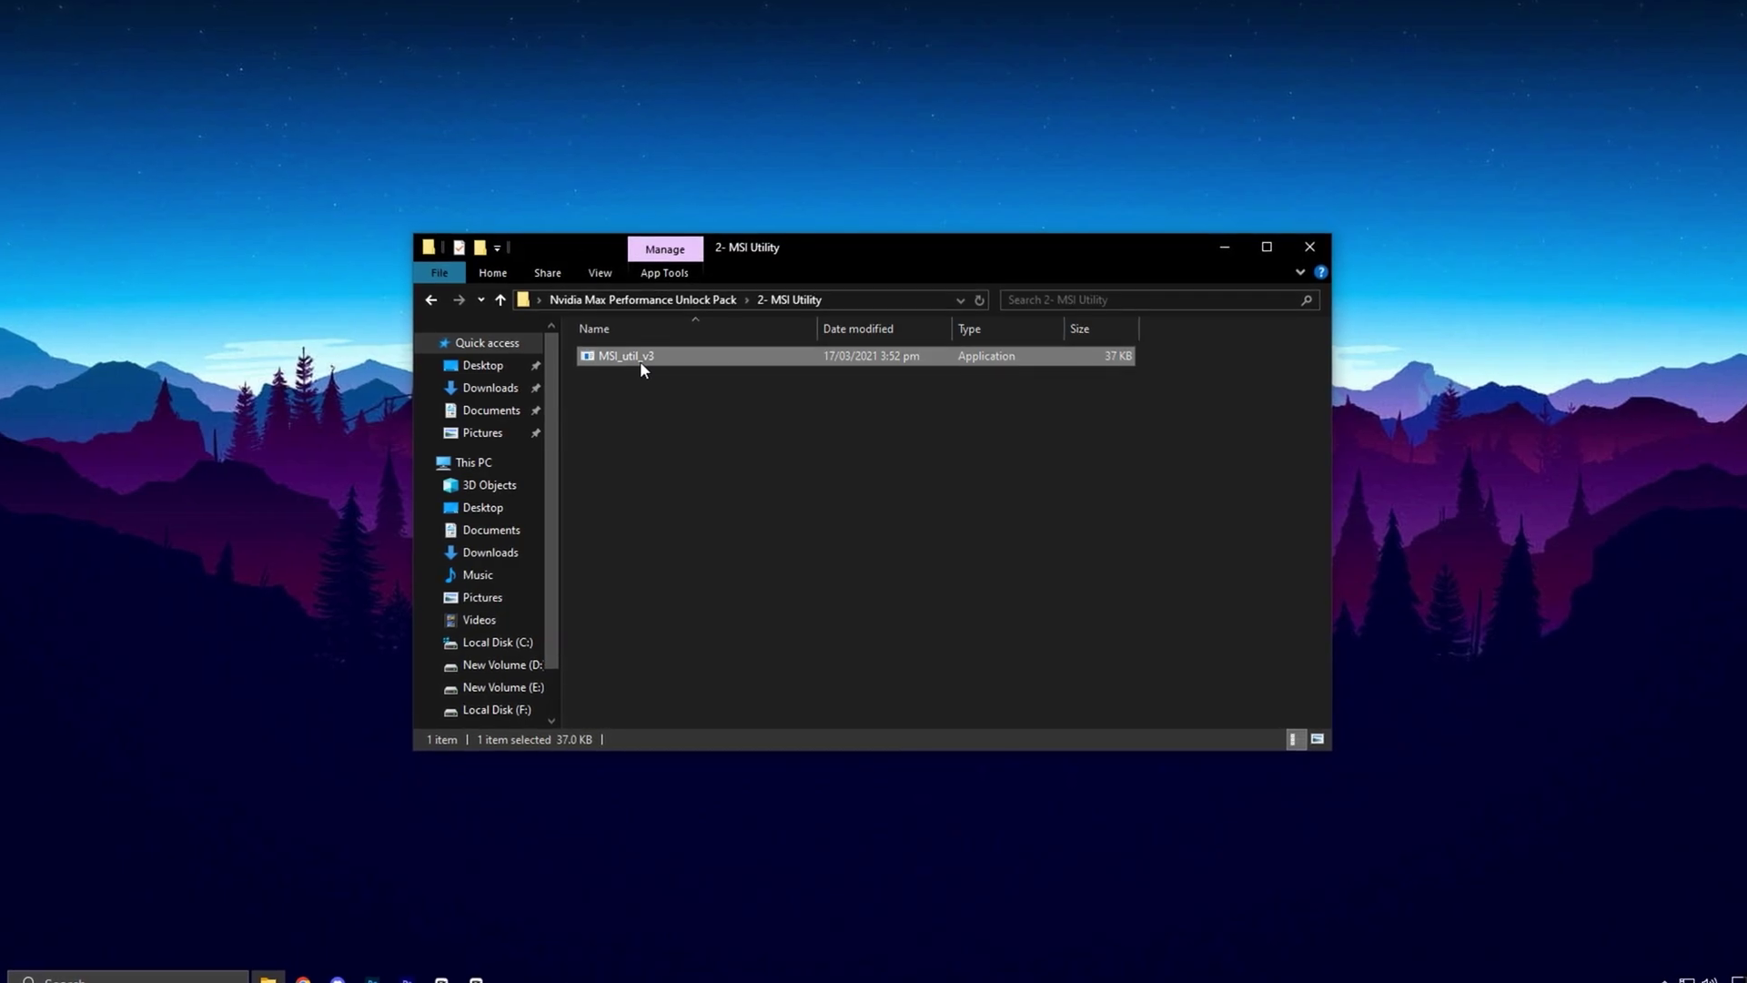
pyautogui.rightClick(641, 360)
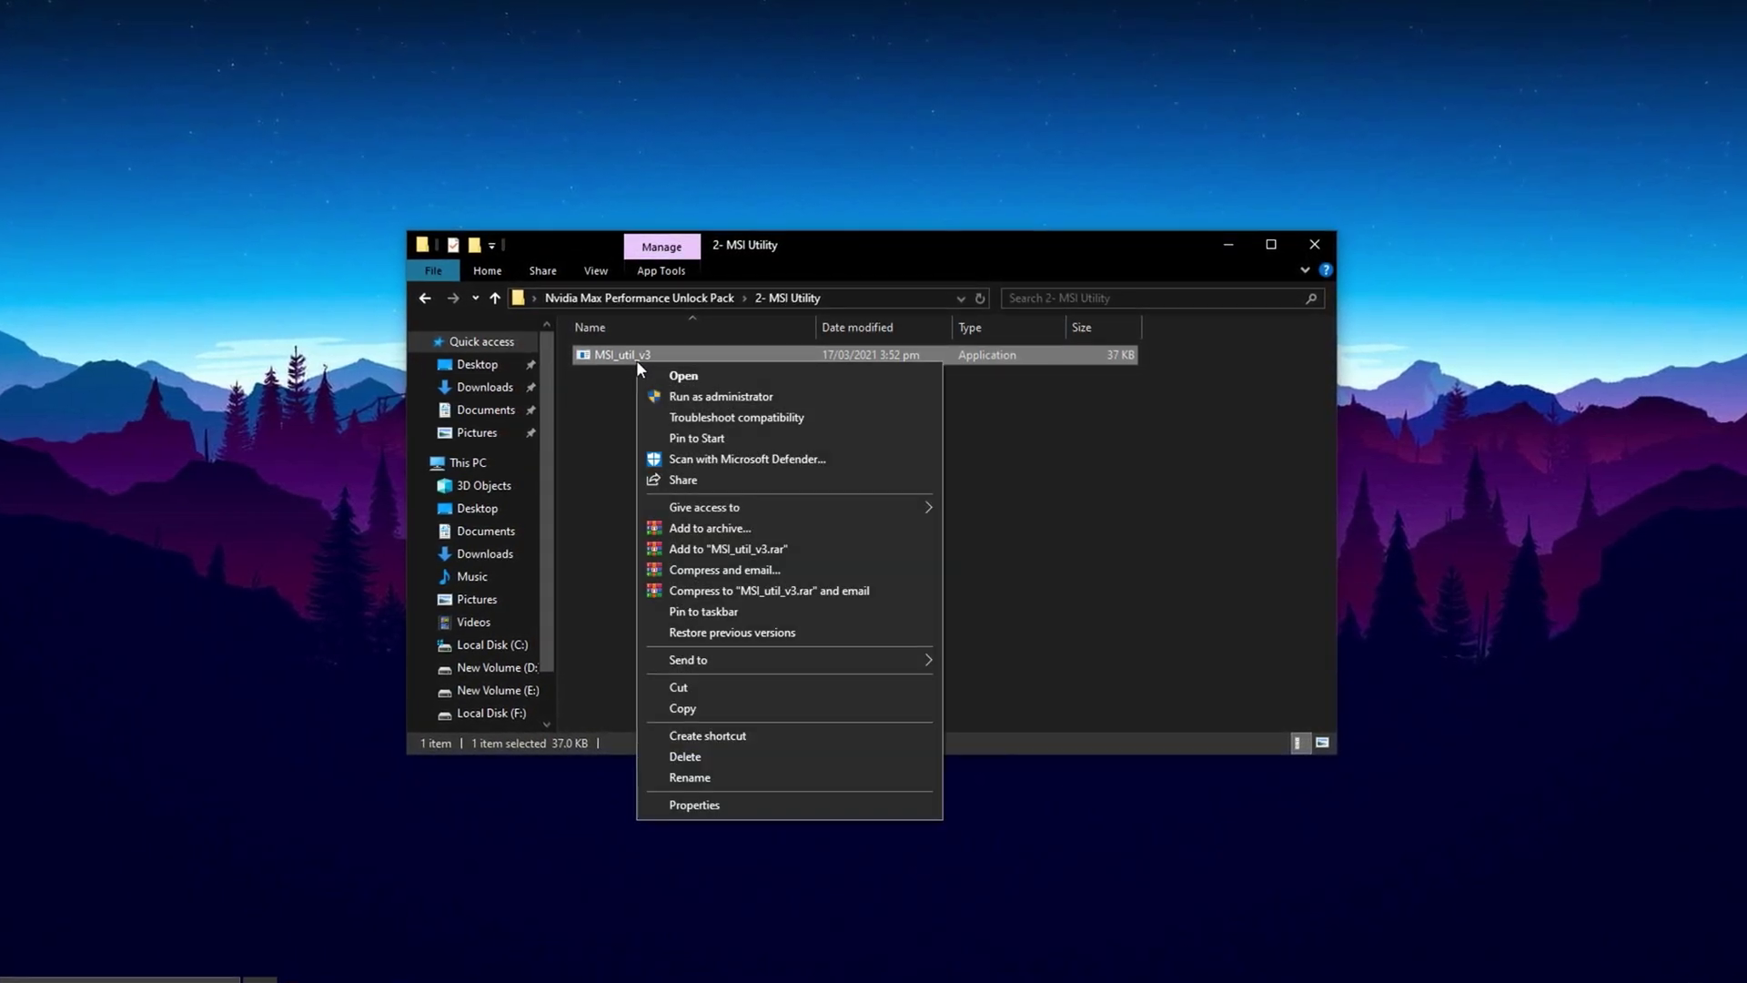
pyautogui.click(683, 395)
pyautogui.click(751, 628)
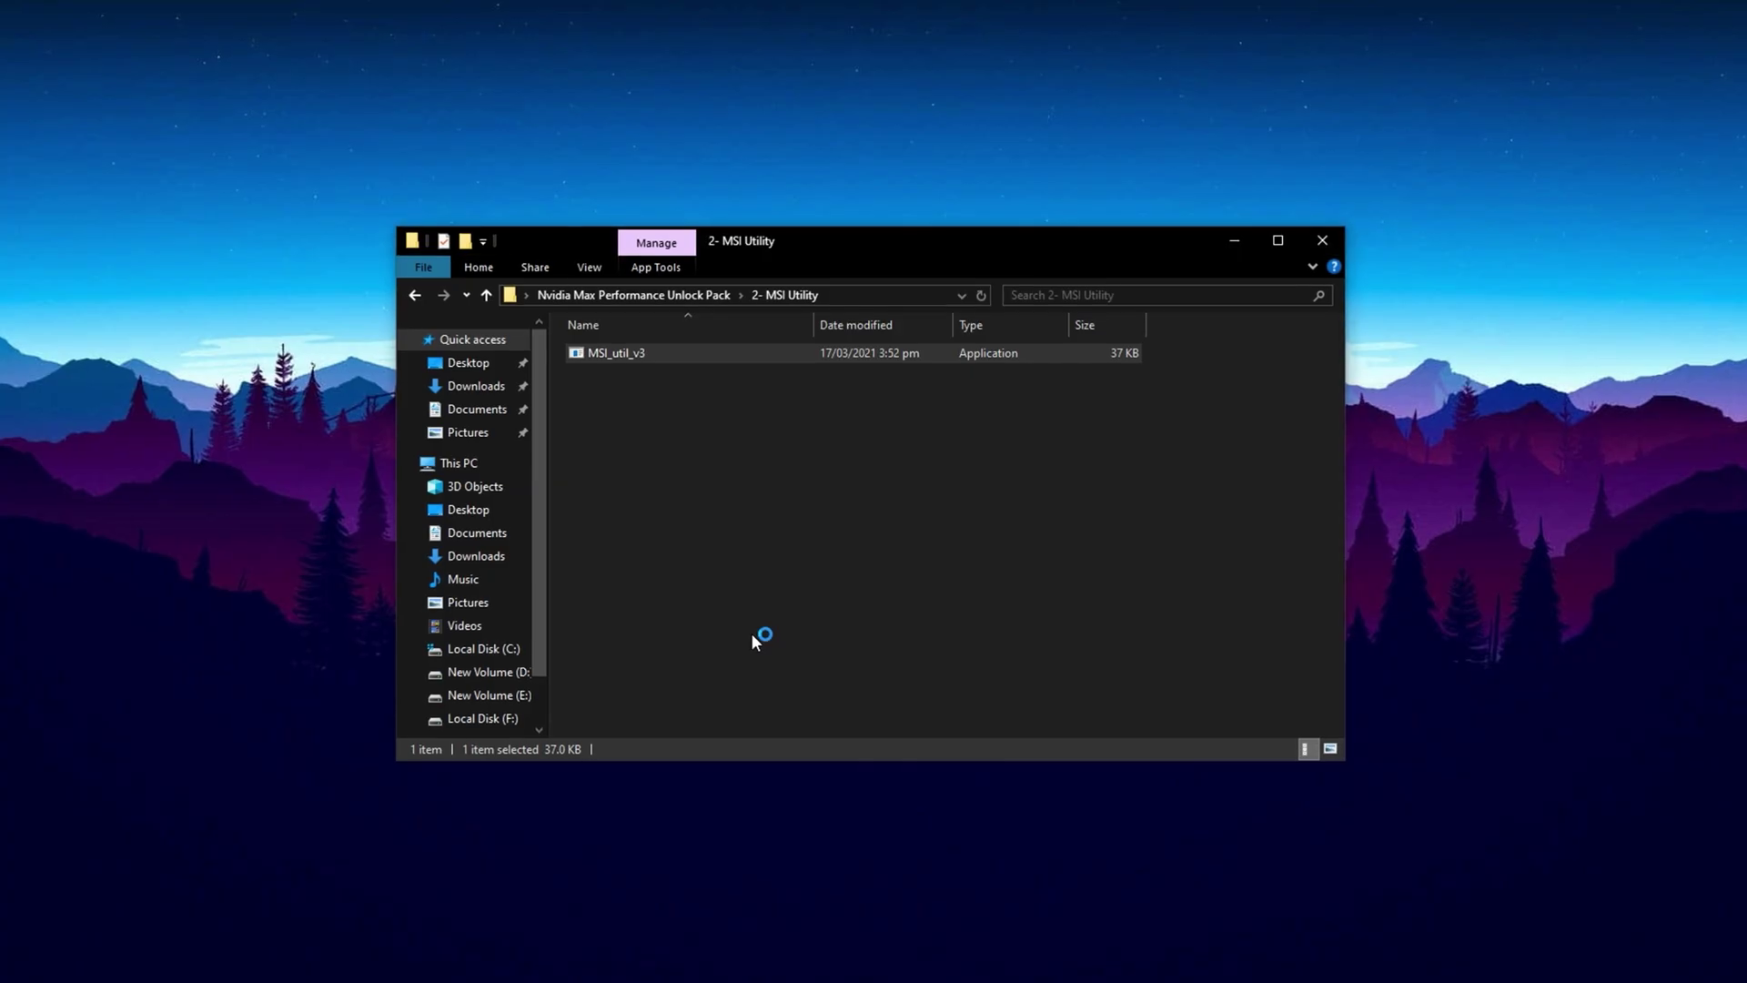
pyautogui.moveTo(492, 193); pyautogui.dragTo(772, 200)
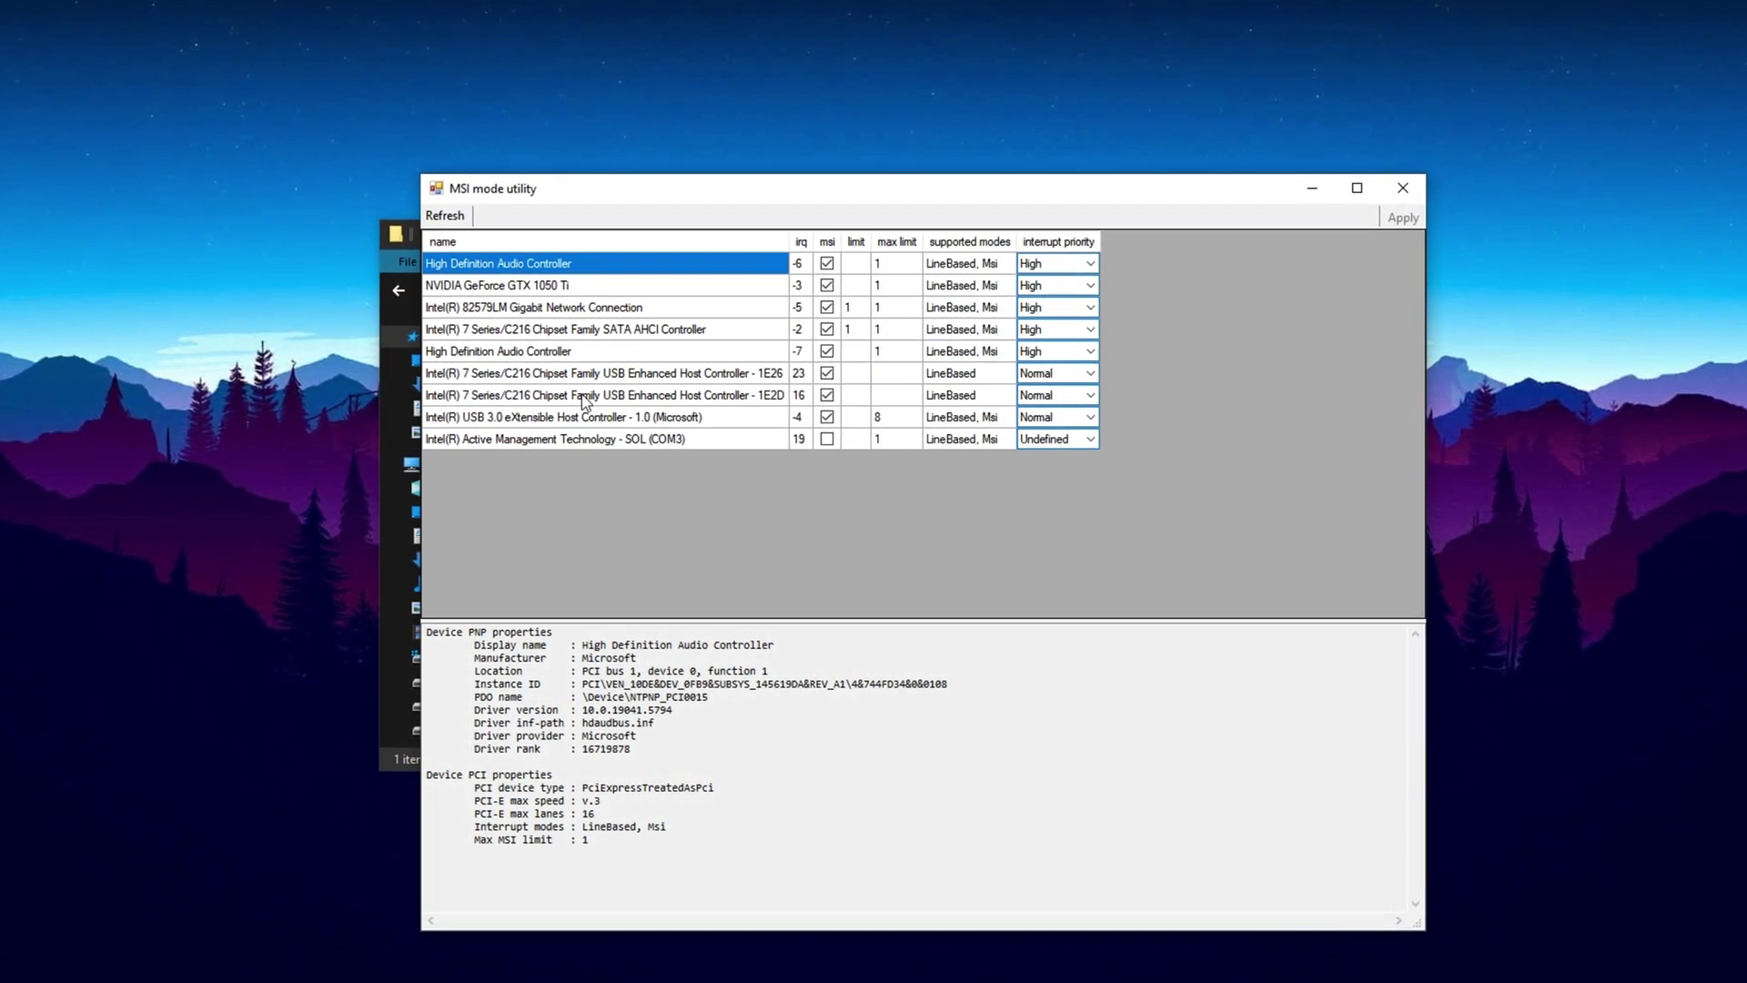
# - Enable MSI mode for the GeForce GTX 1050 Ti with Normal interrupt priority, then apply
pyautogui.click(568, 289)
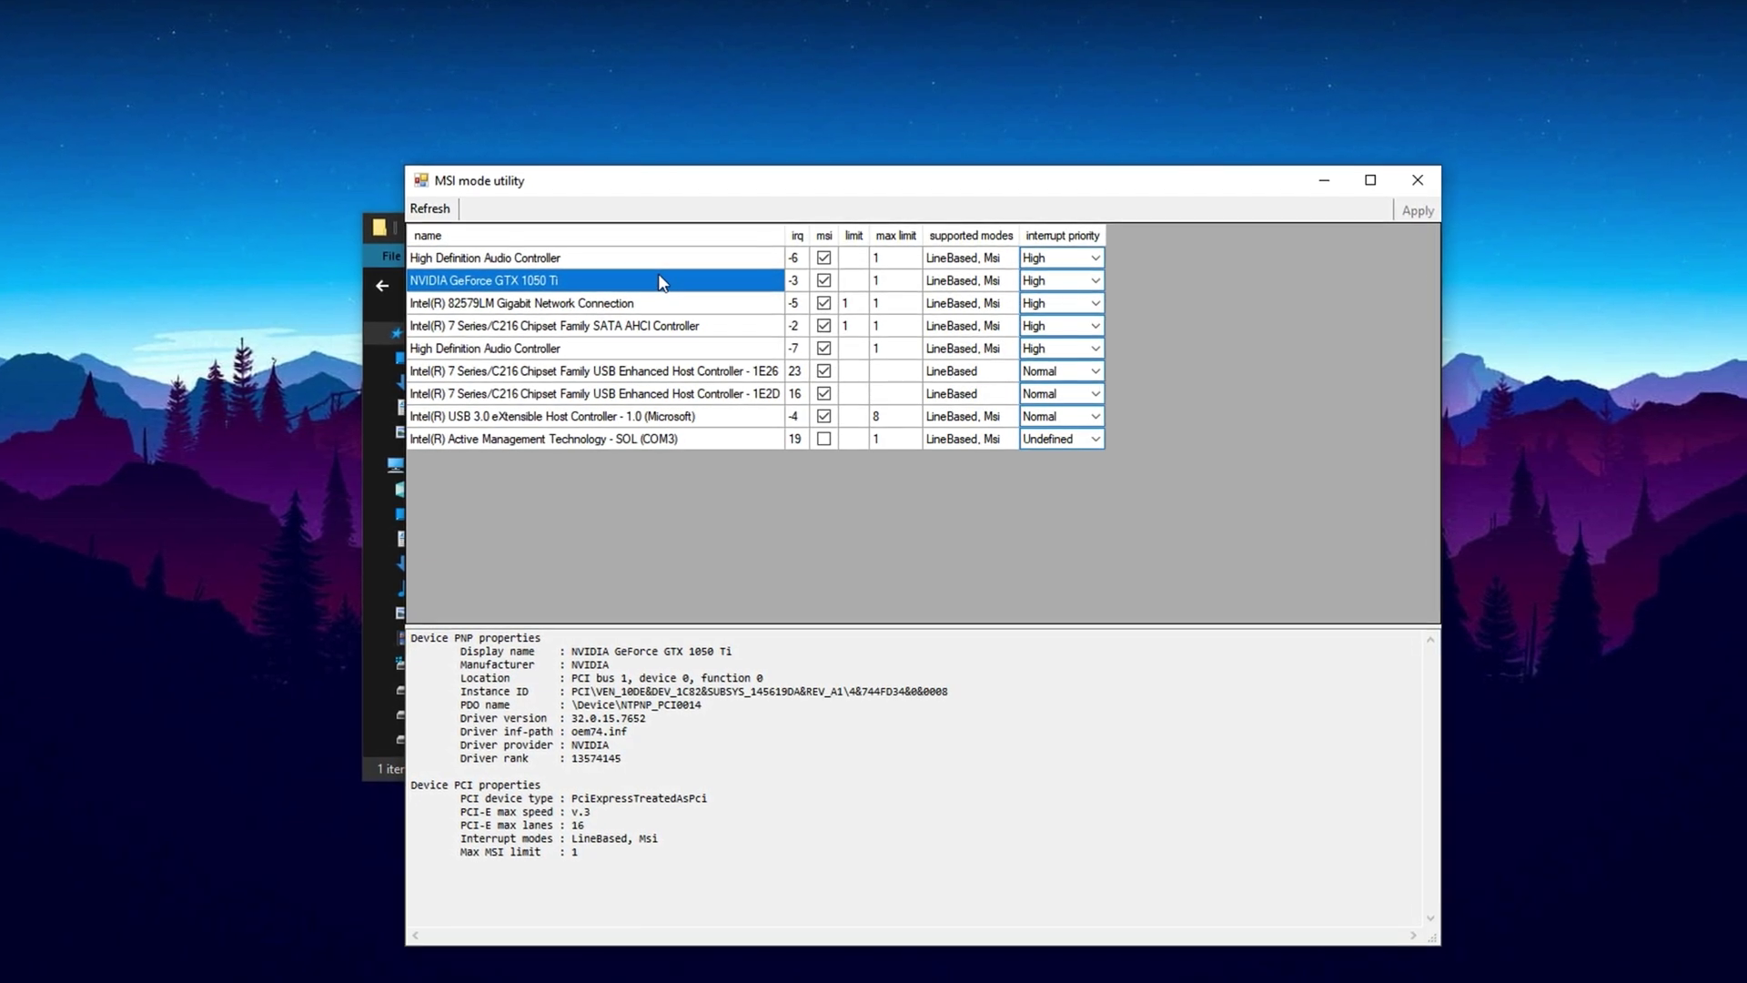
pyautogui.click(822, 278)
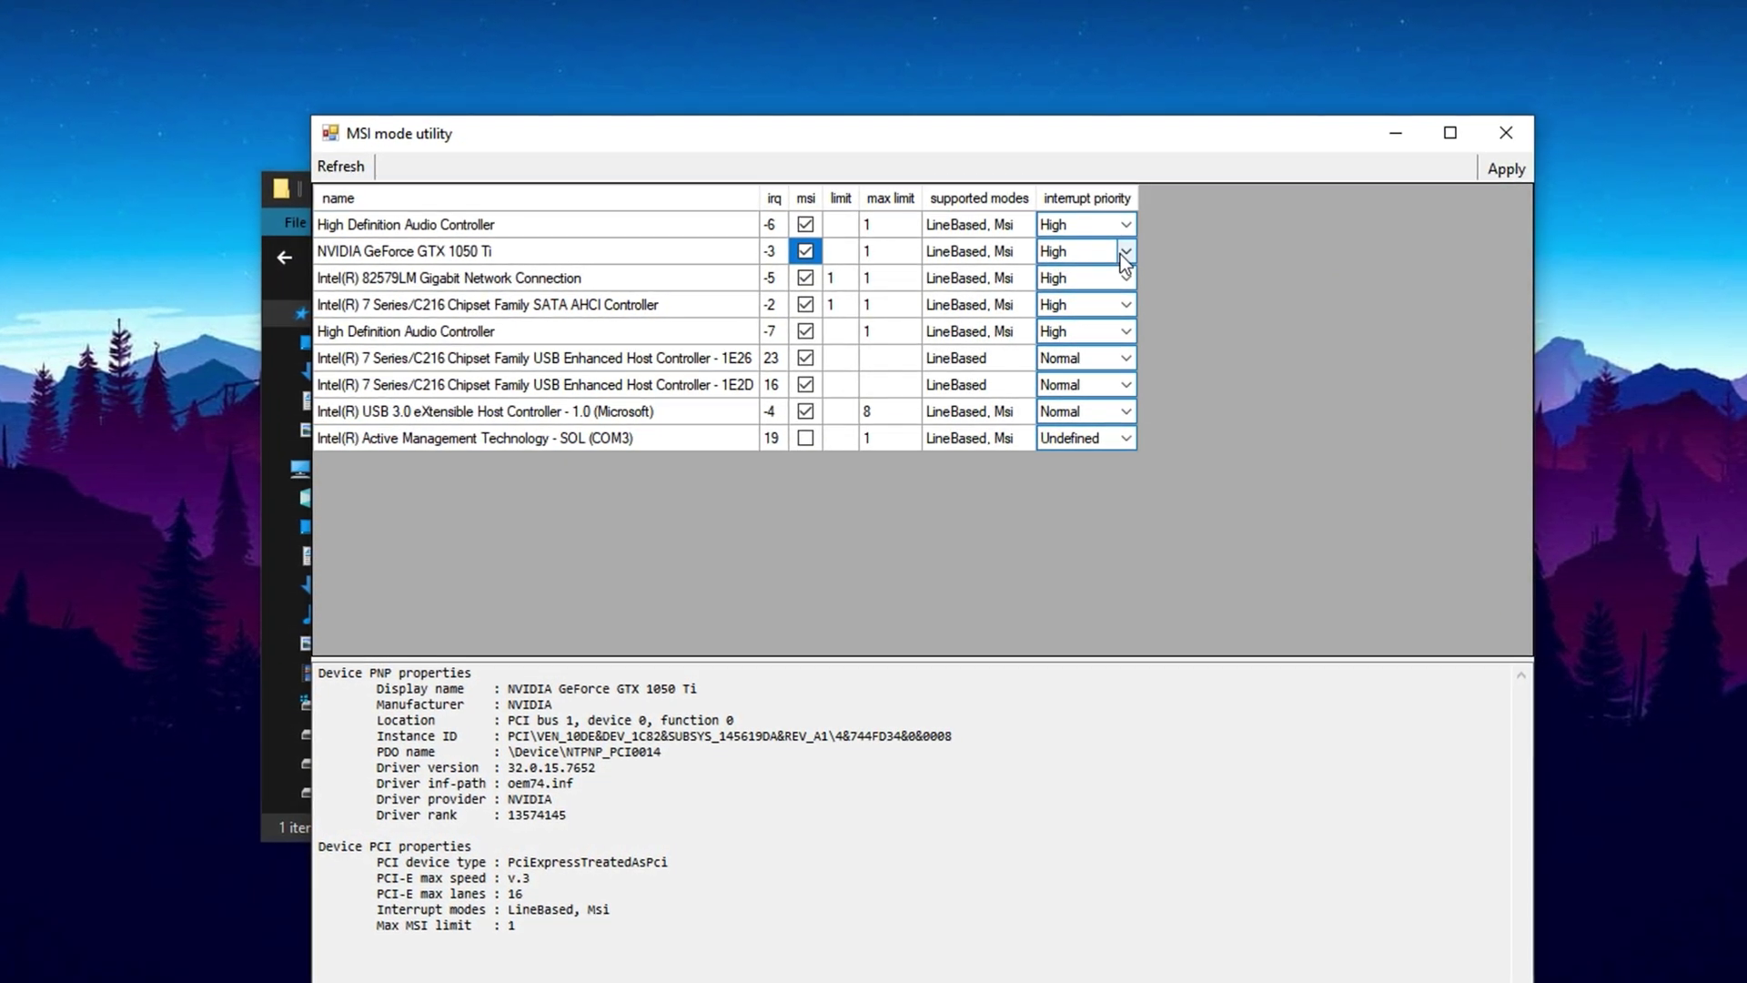
pyautogui.click(1125, 252)
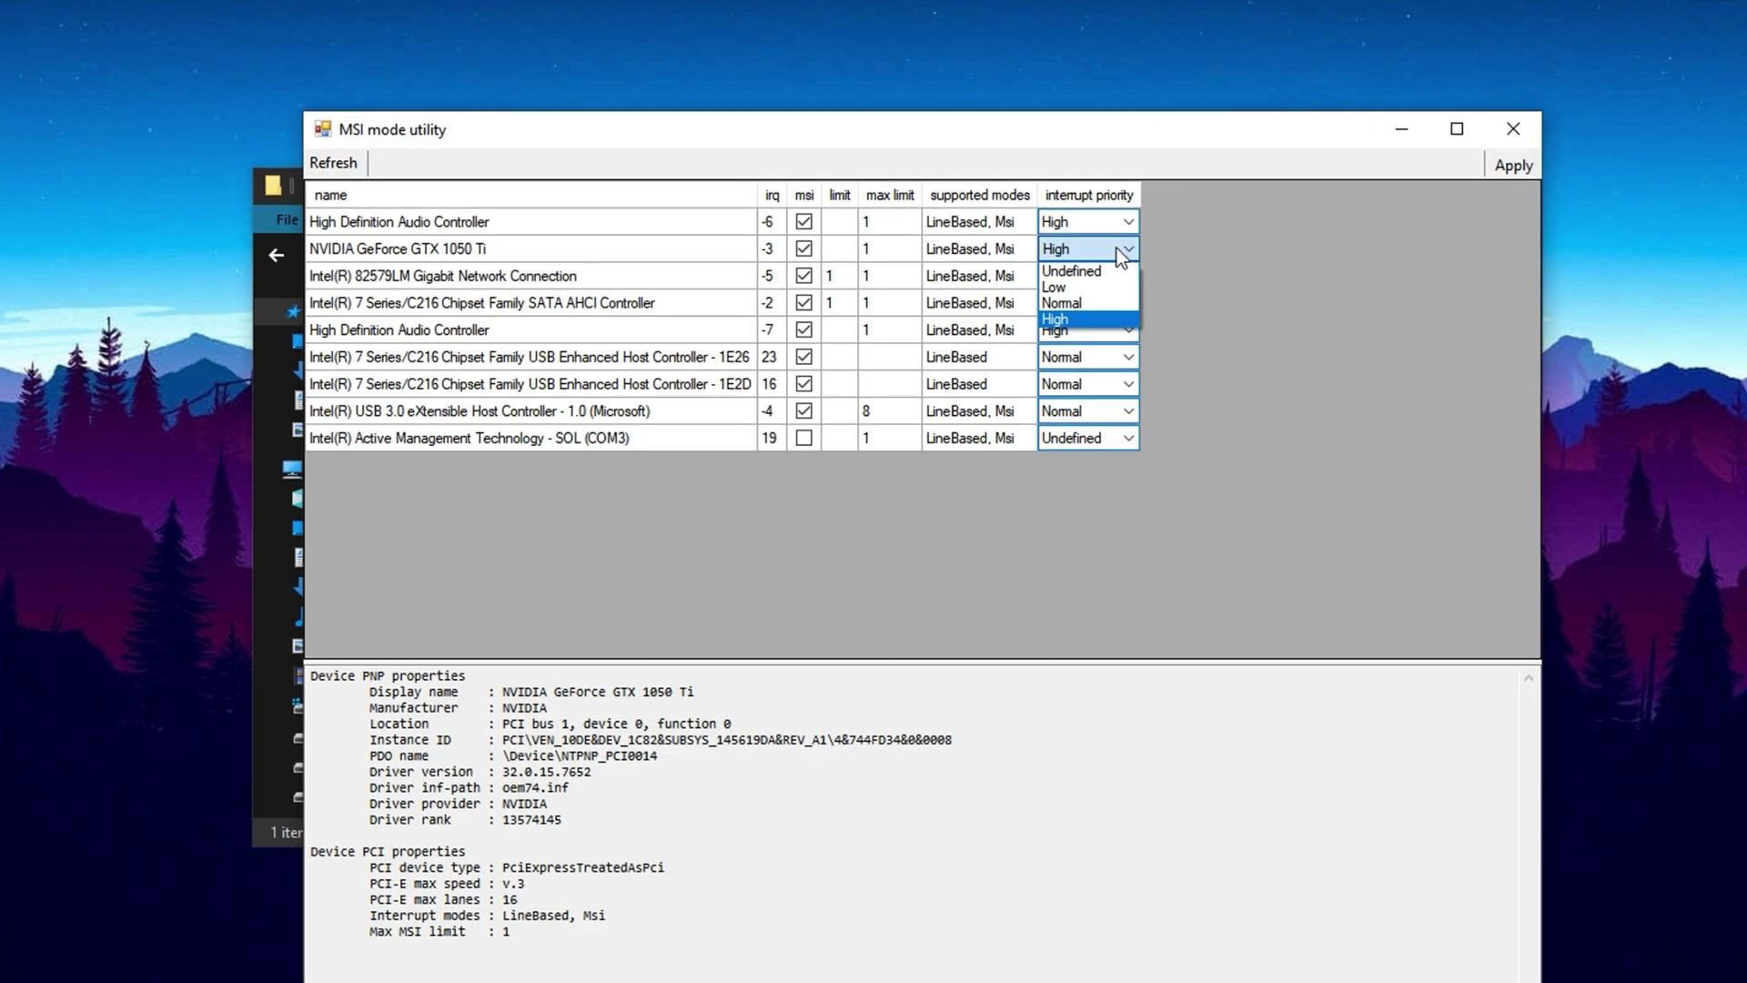
pyautogui.click(1073, 303)
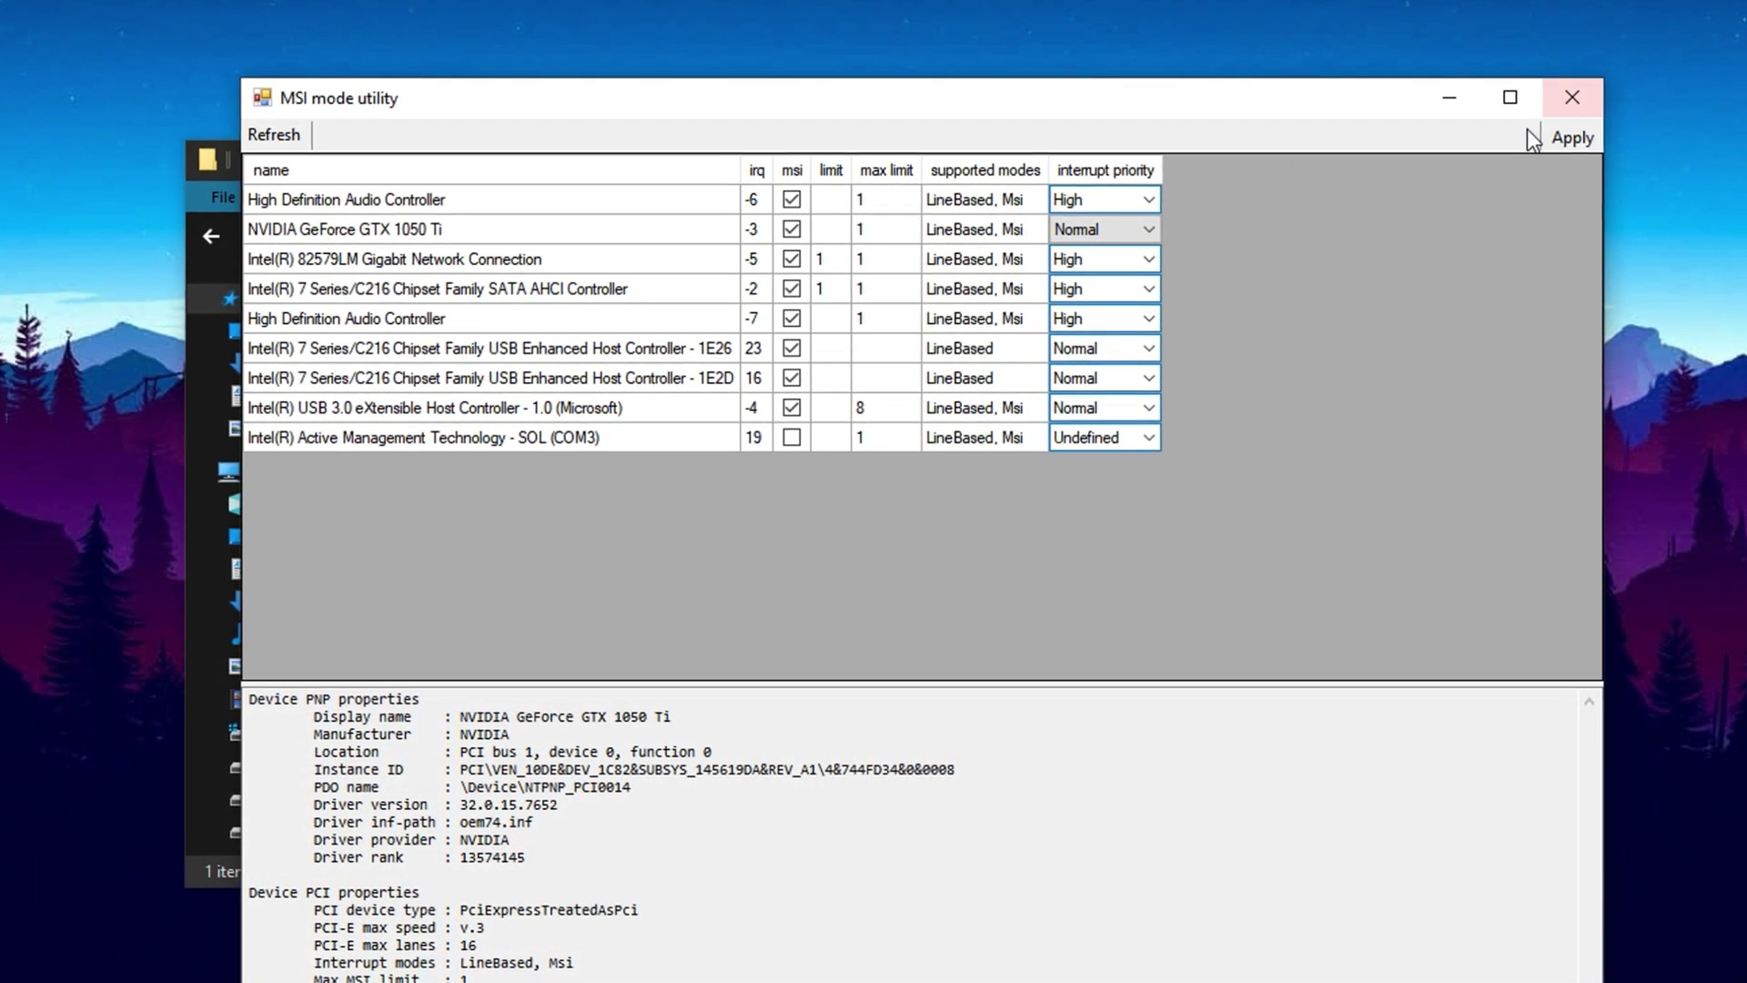
pyautogui.click(1556, 135)
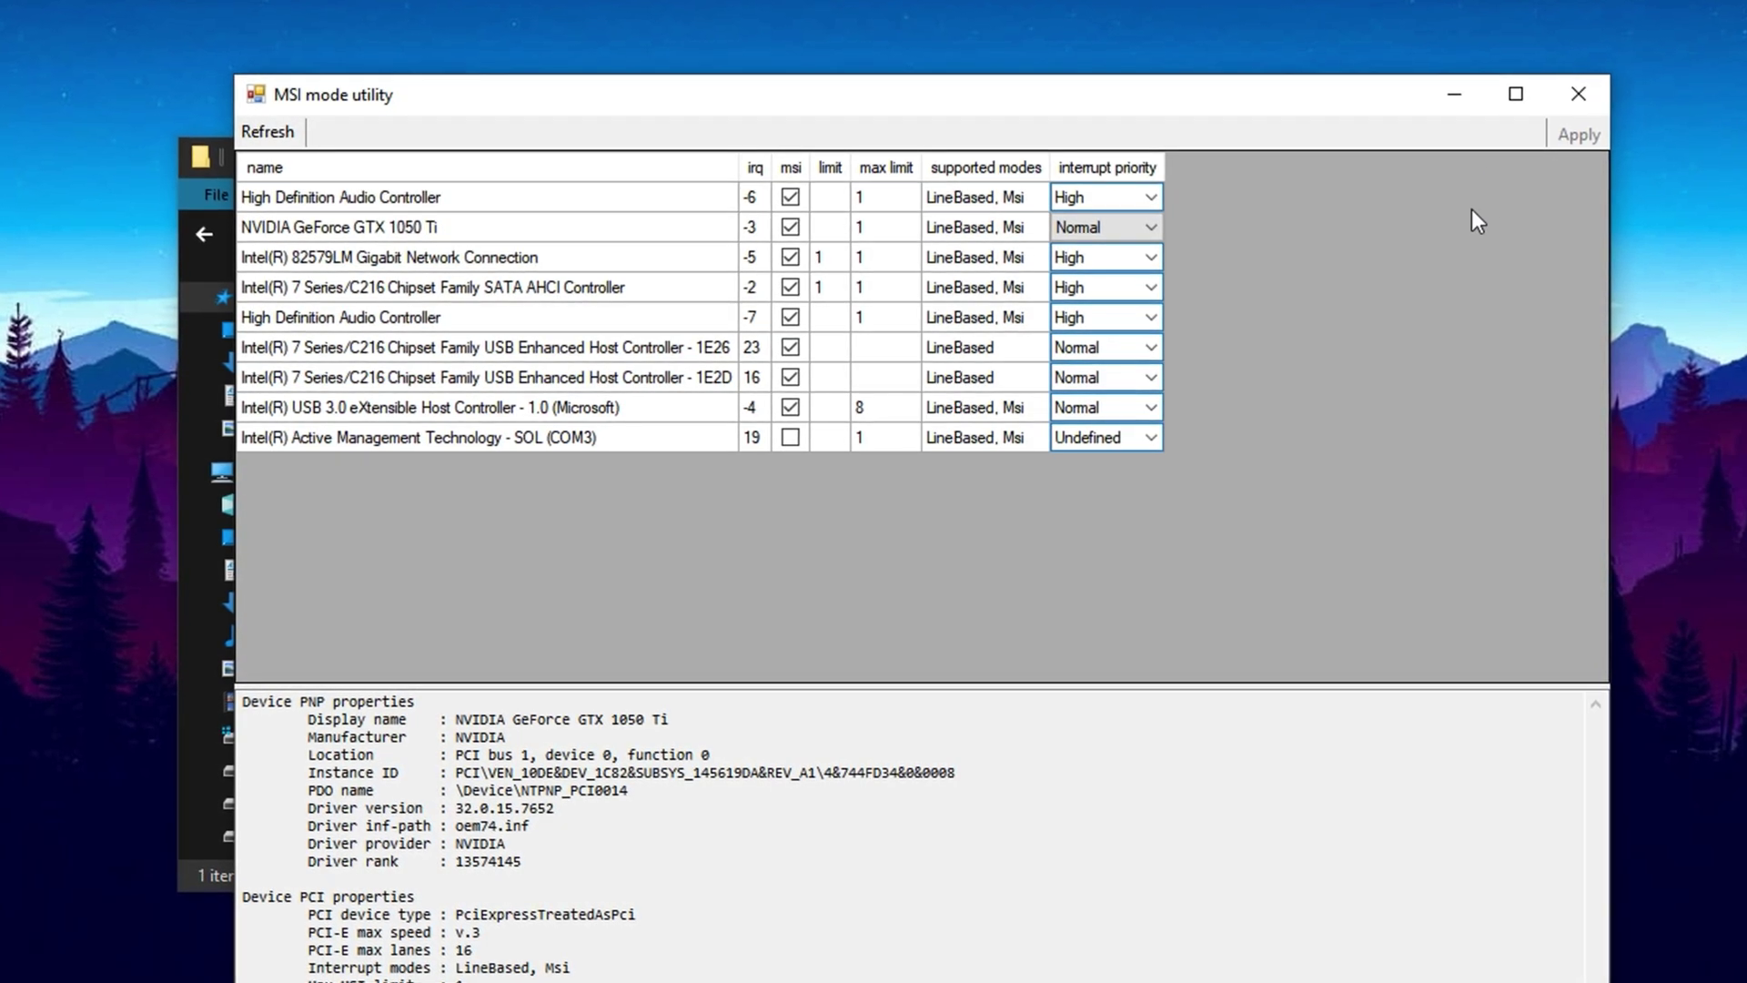
pyautogui.click(1578, 93)
# - Open the 3- MSI Afterburner folder, then bring up Afterburner from the system tray
pyautogui.press('BackSpace')
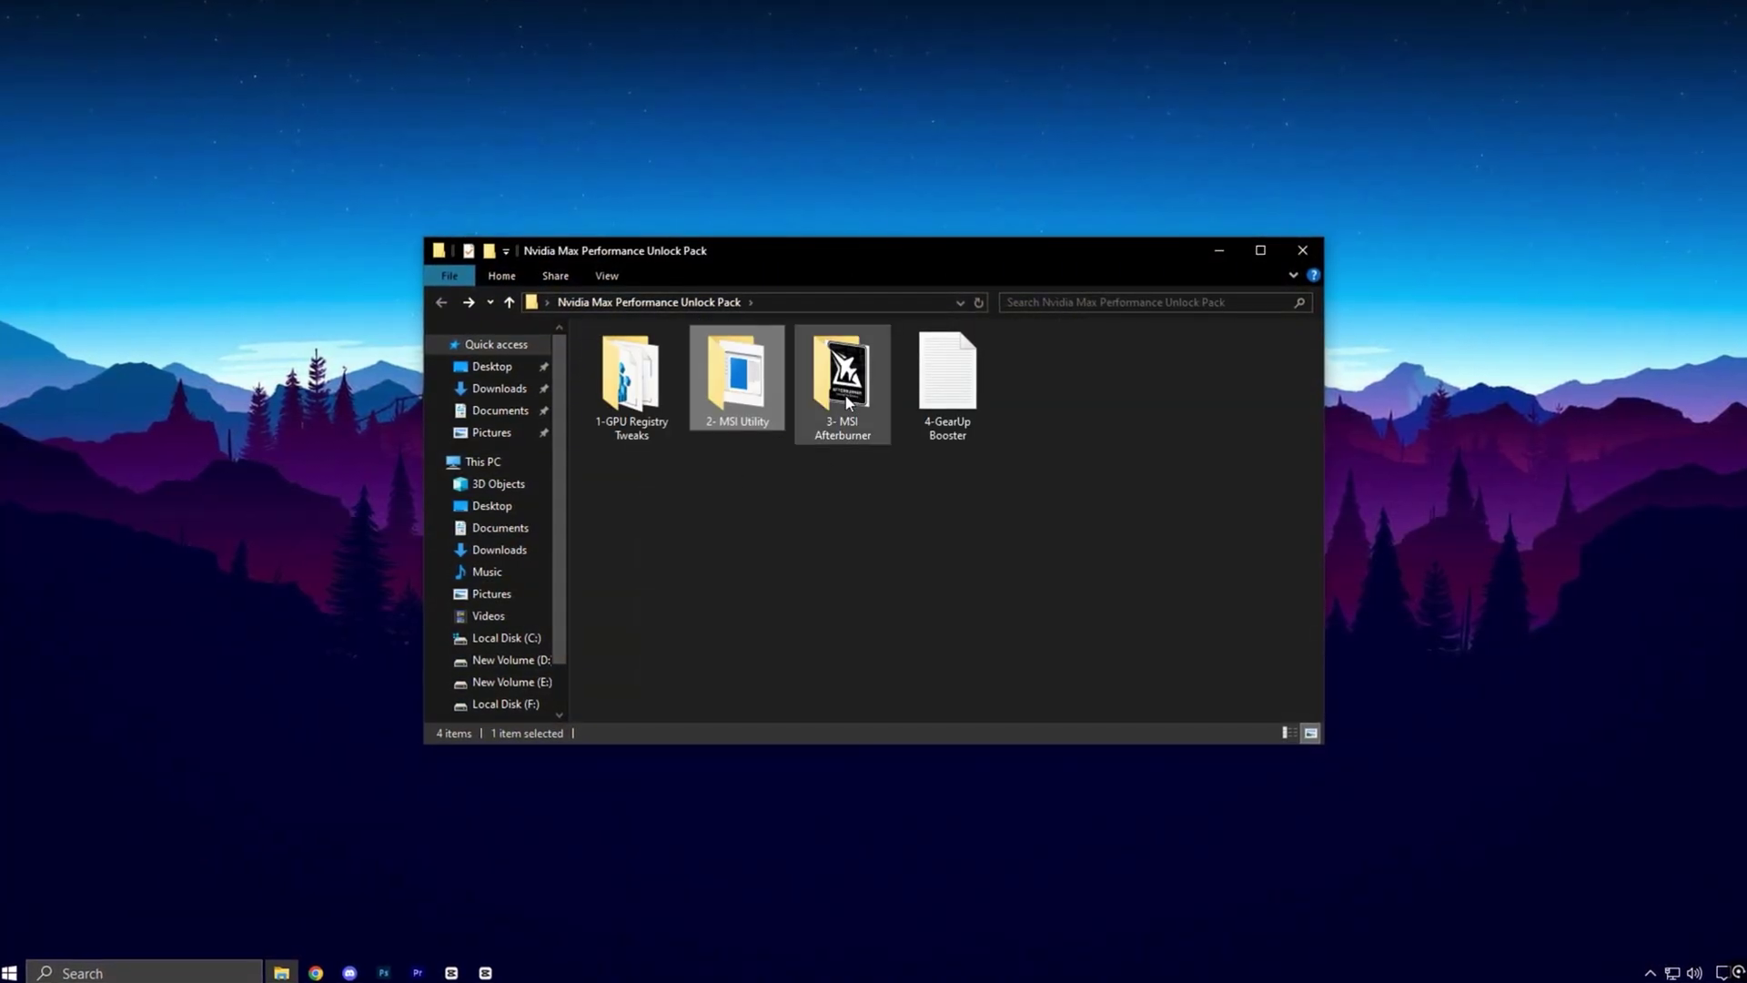
pyautogui.doubleClick(844, 396)
pyautogui.click(688, 360)
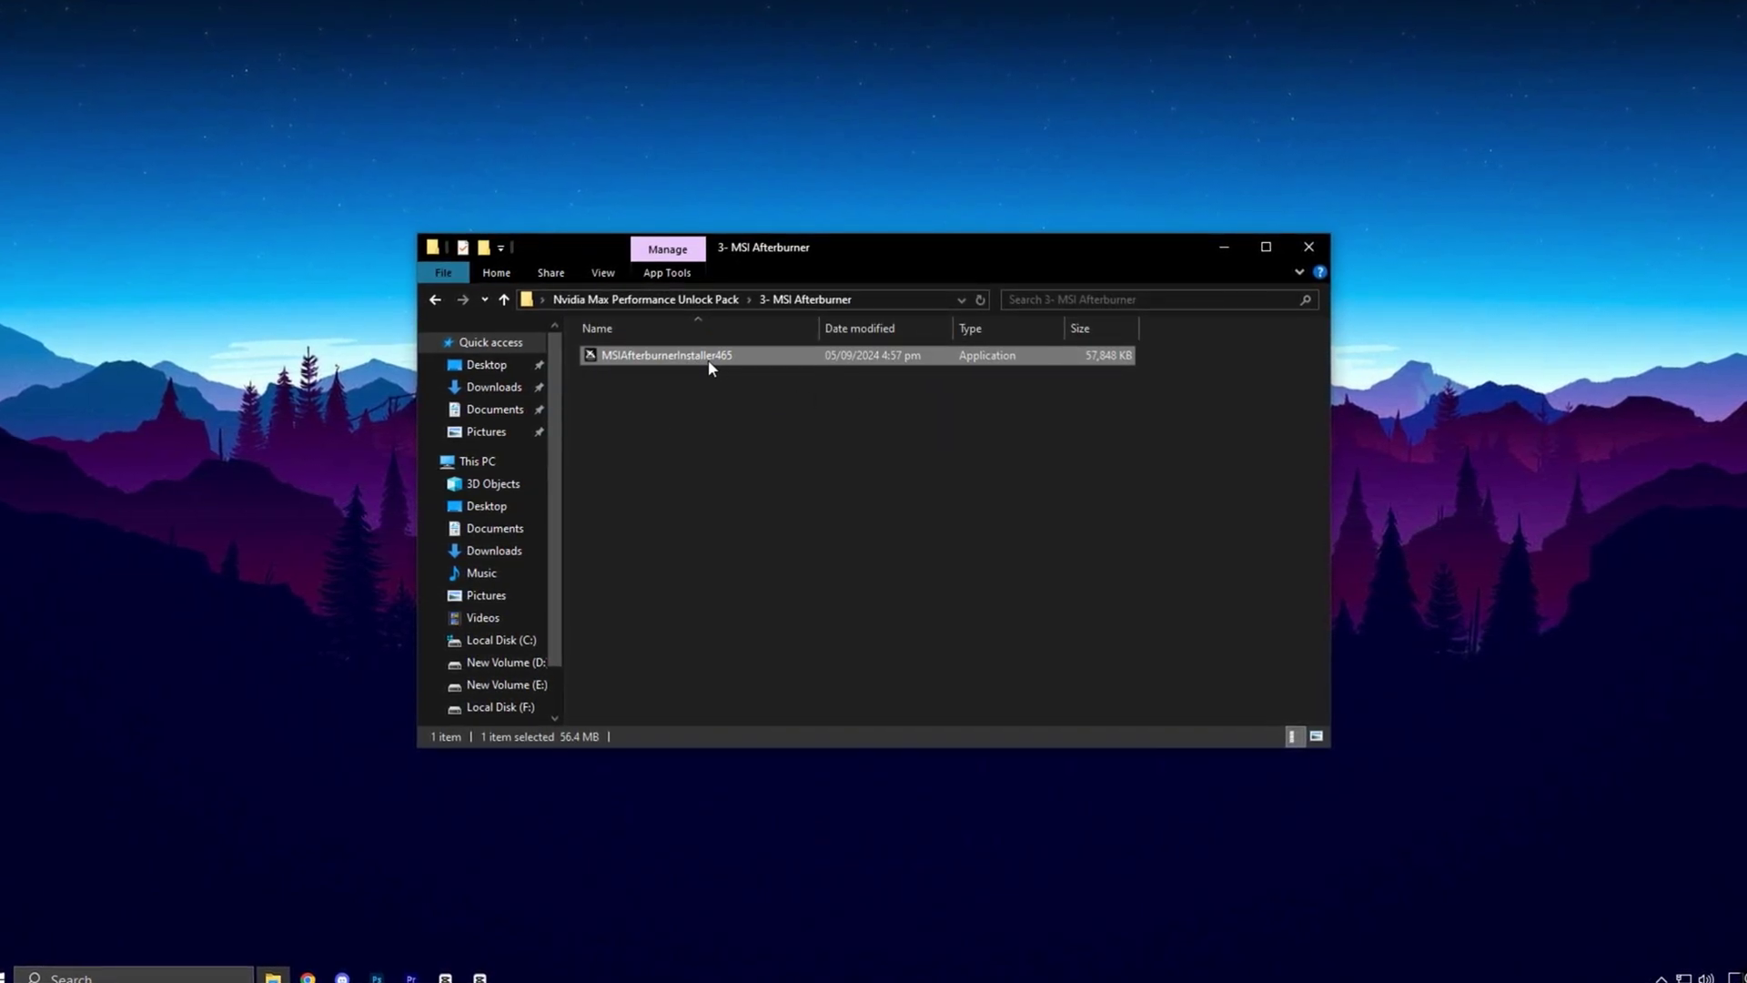
pyautogui.click(1659, 976)
pyautogui.click(1633, 949)
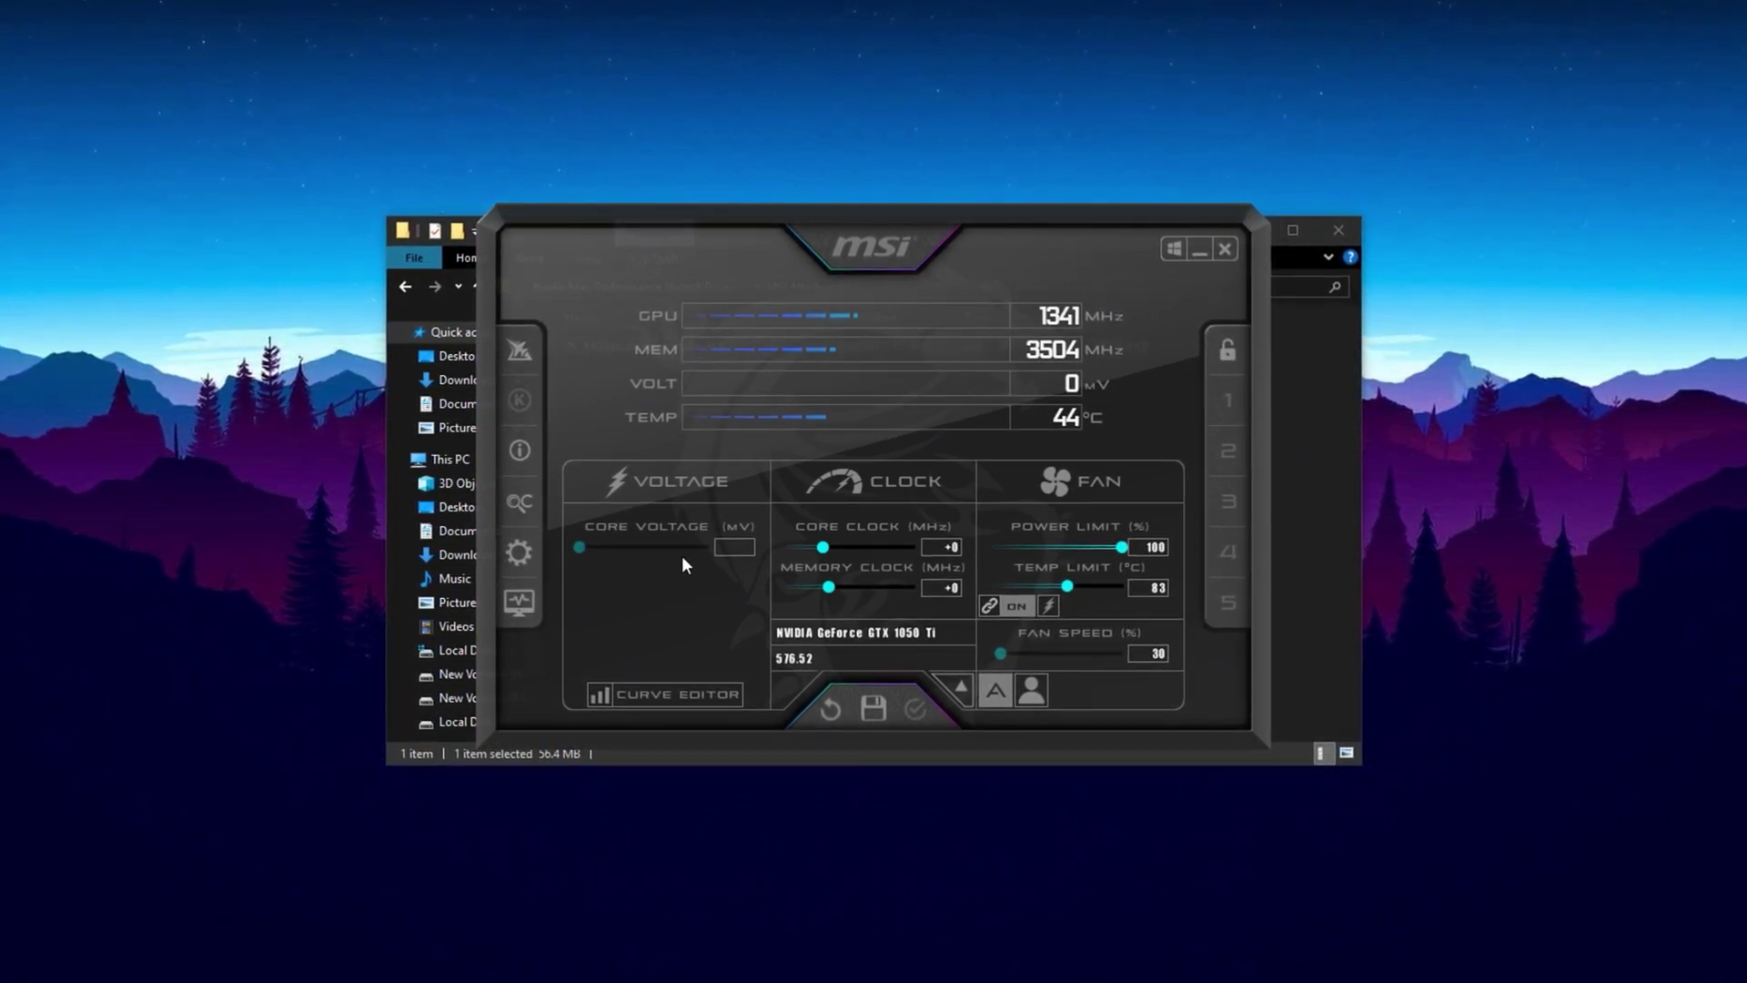
pyautogui.click(953, 549)
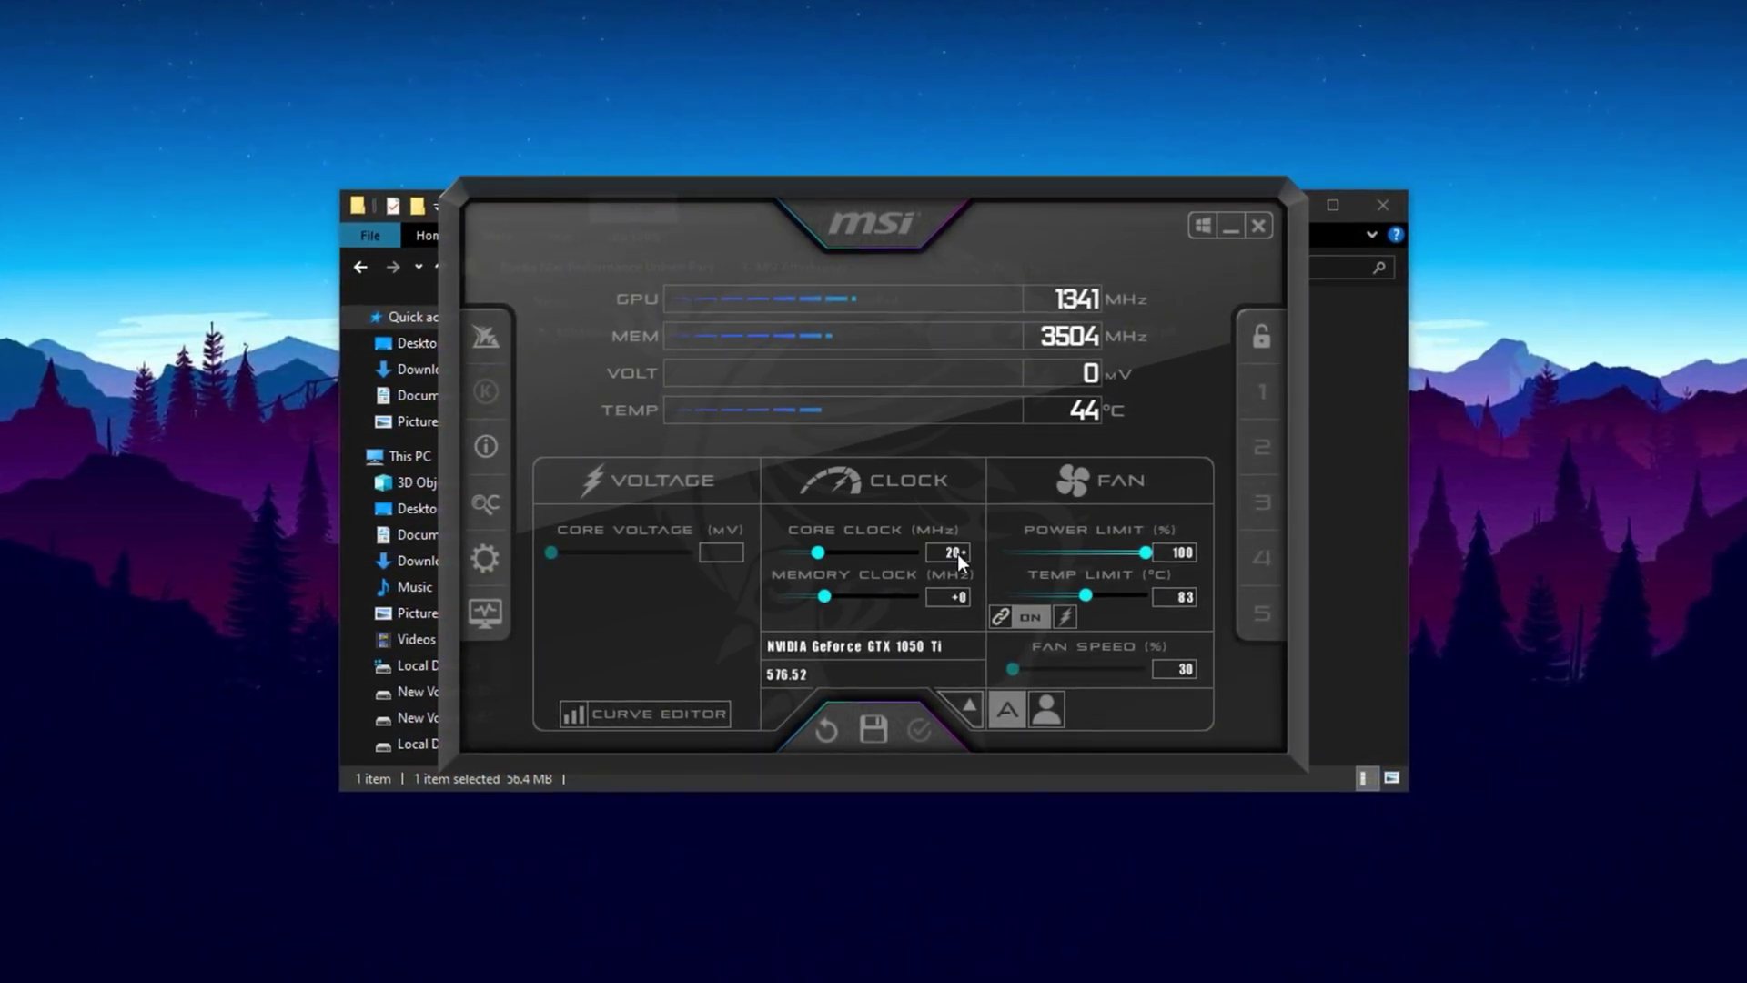
# - Enter a core clock offset of 20 and a memory clock offset of 25
pyautogui.write('20')
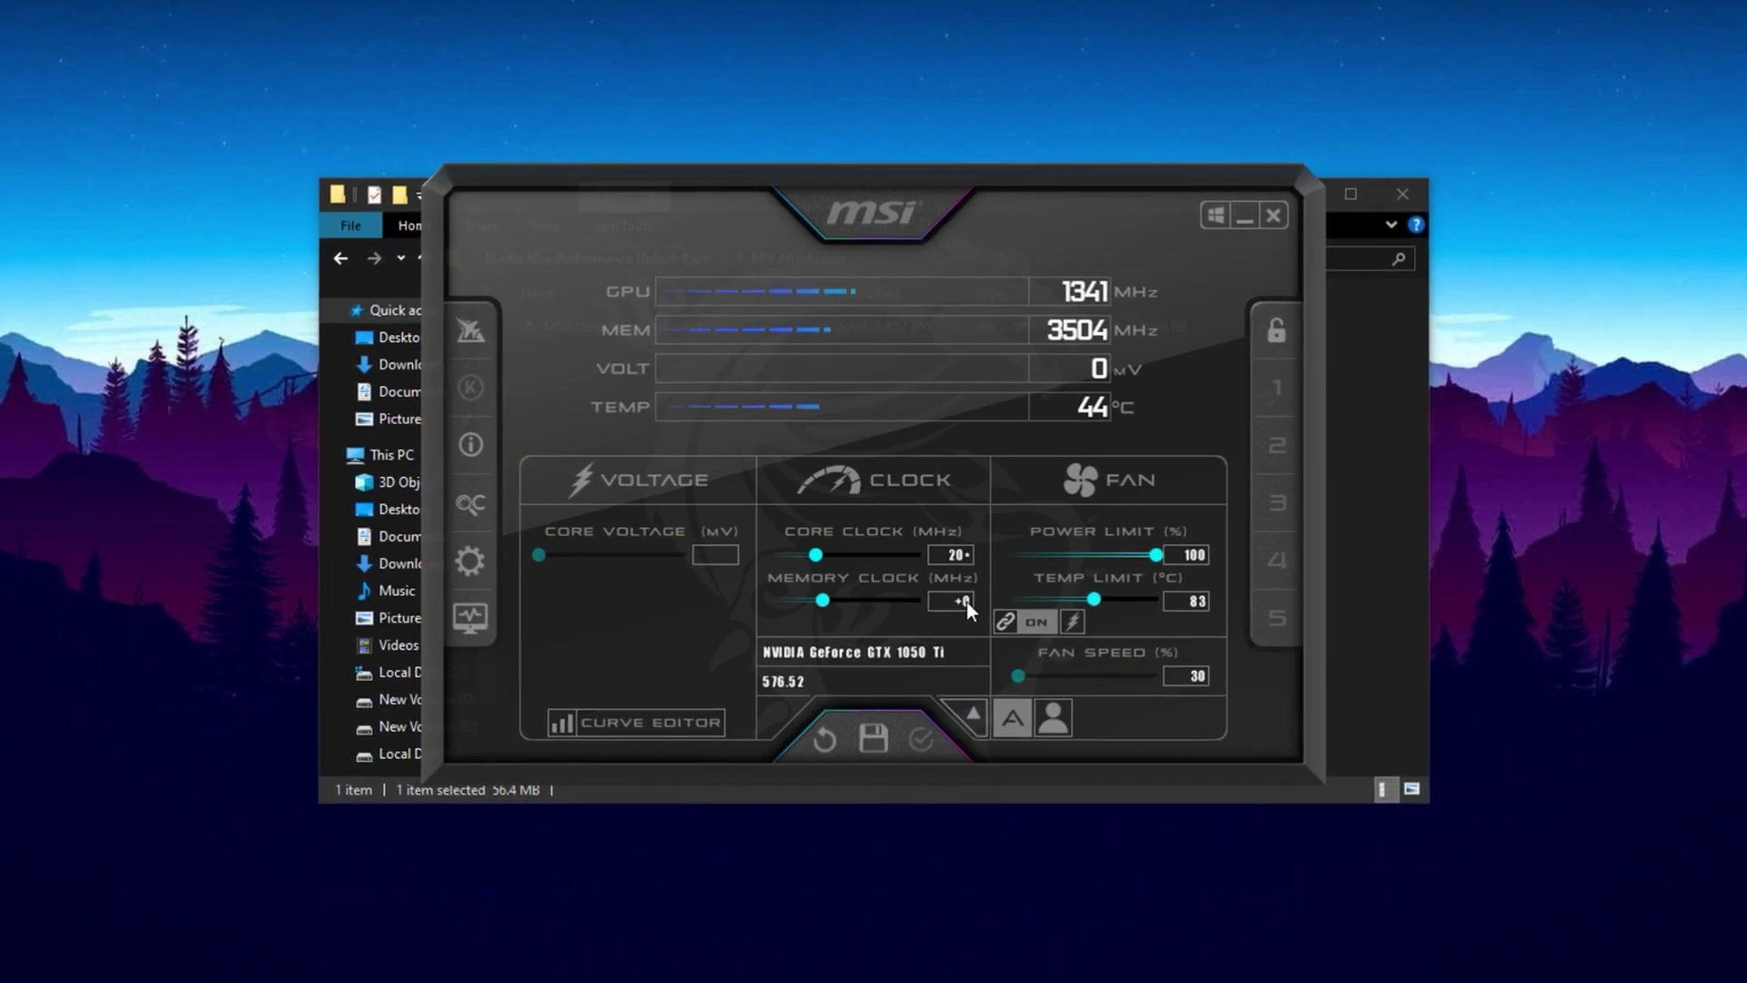
pyautogui.click(966, 601)
pyautogui.write('25')
pyautogui.press('Return')
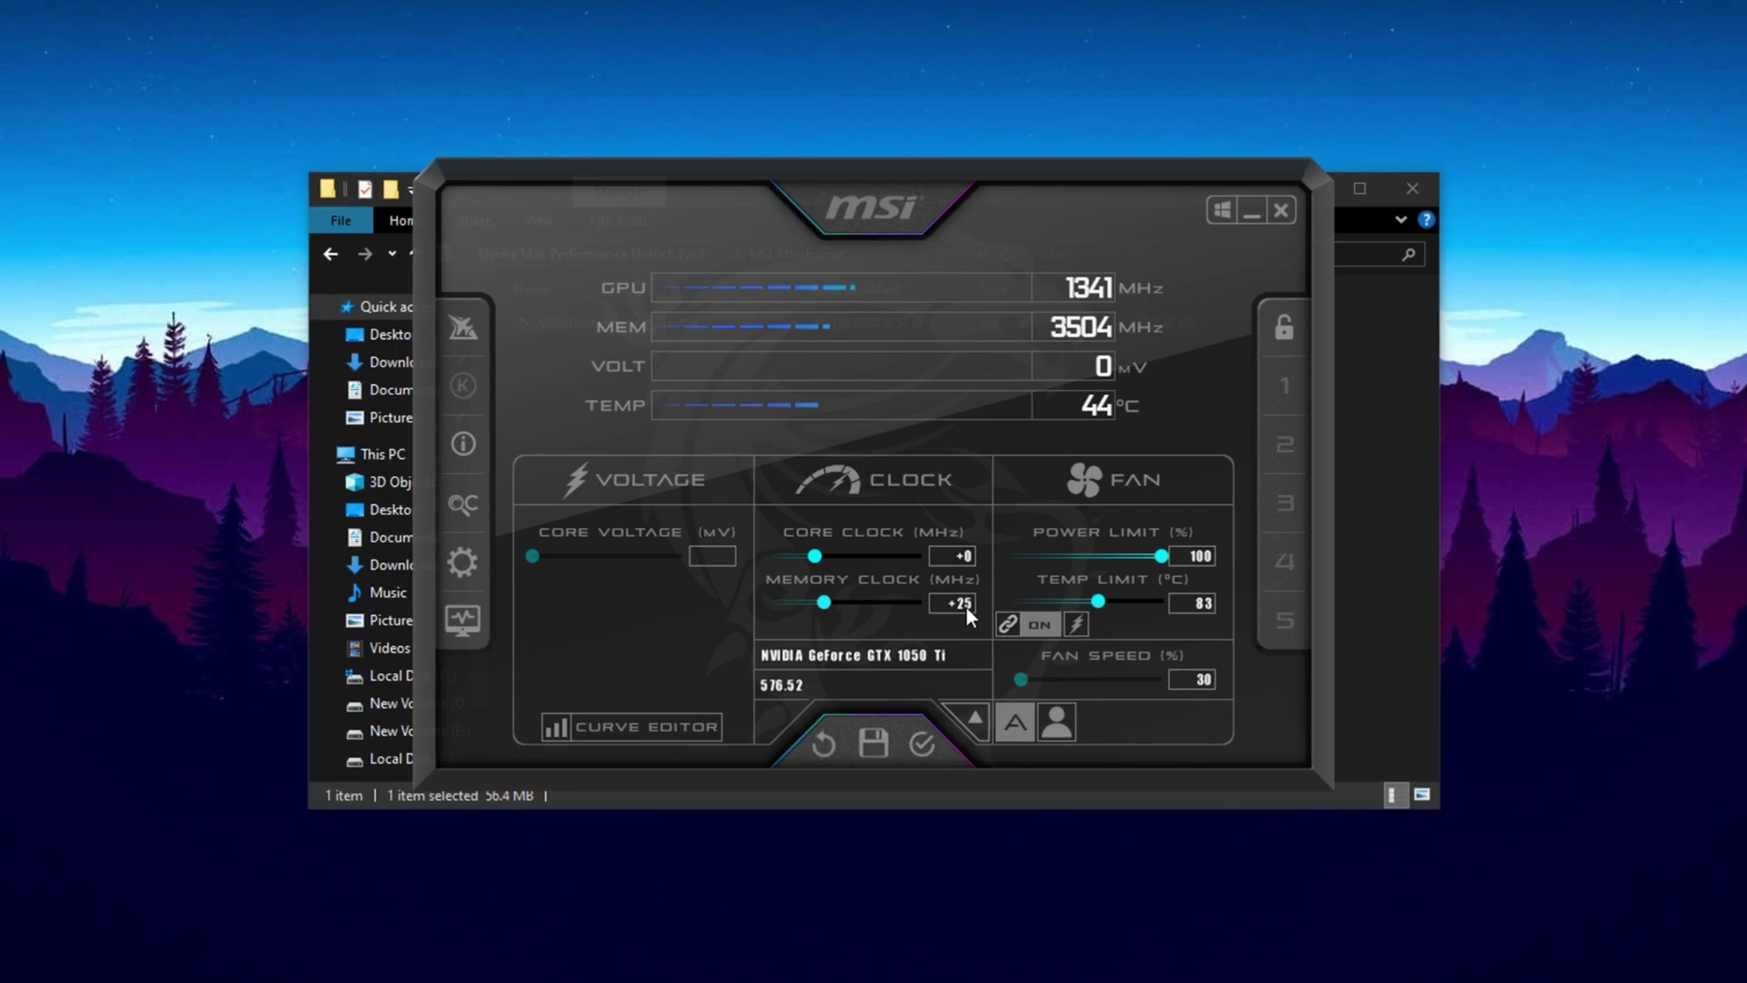
pyautogui.click(957, 556)
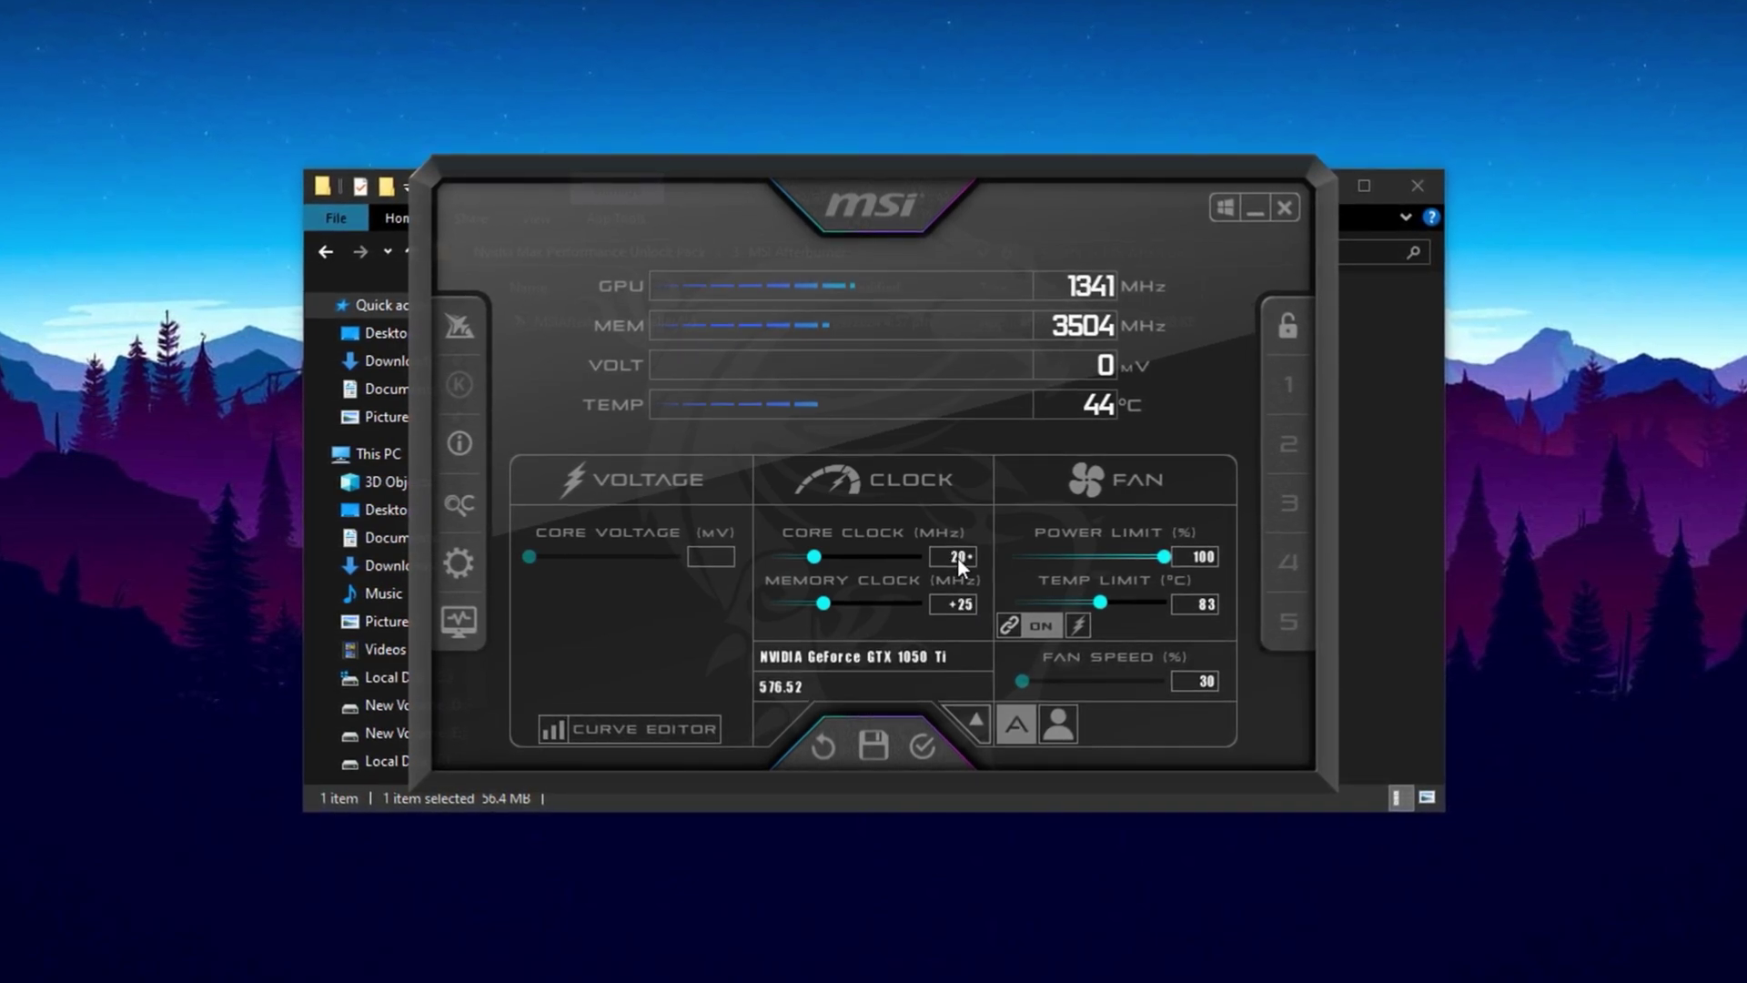
pyautogui.write('20')
pyautogui.press('Return')
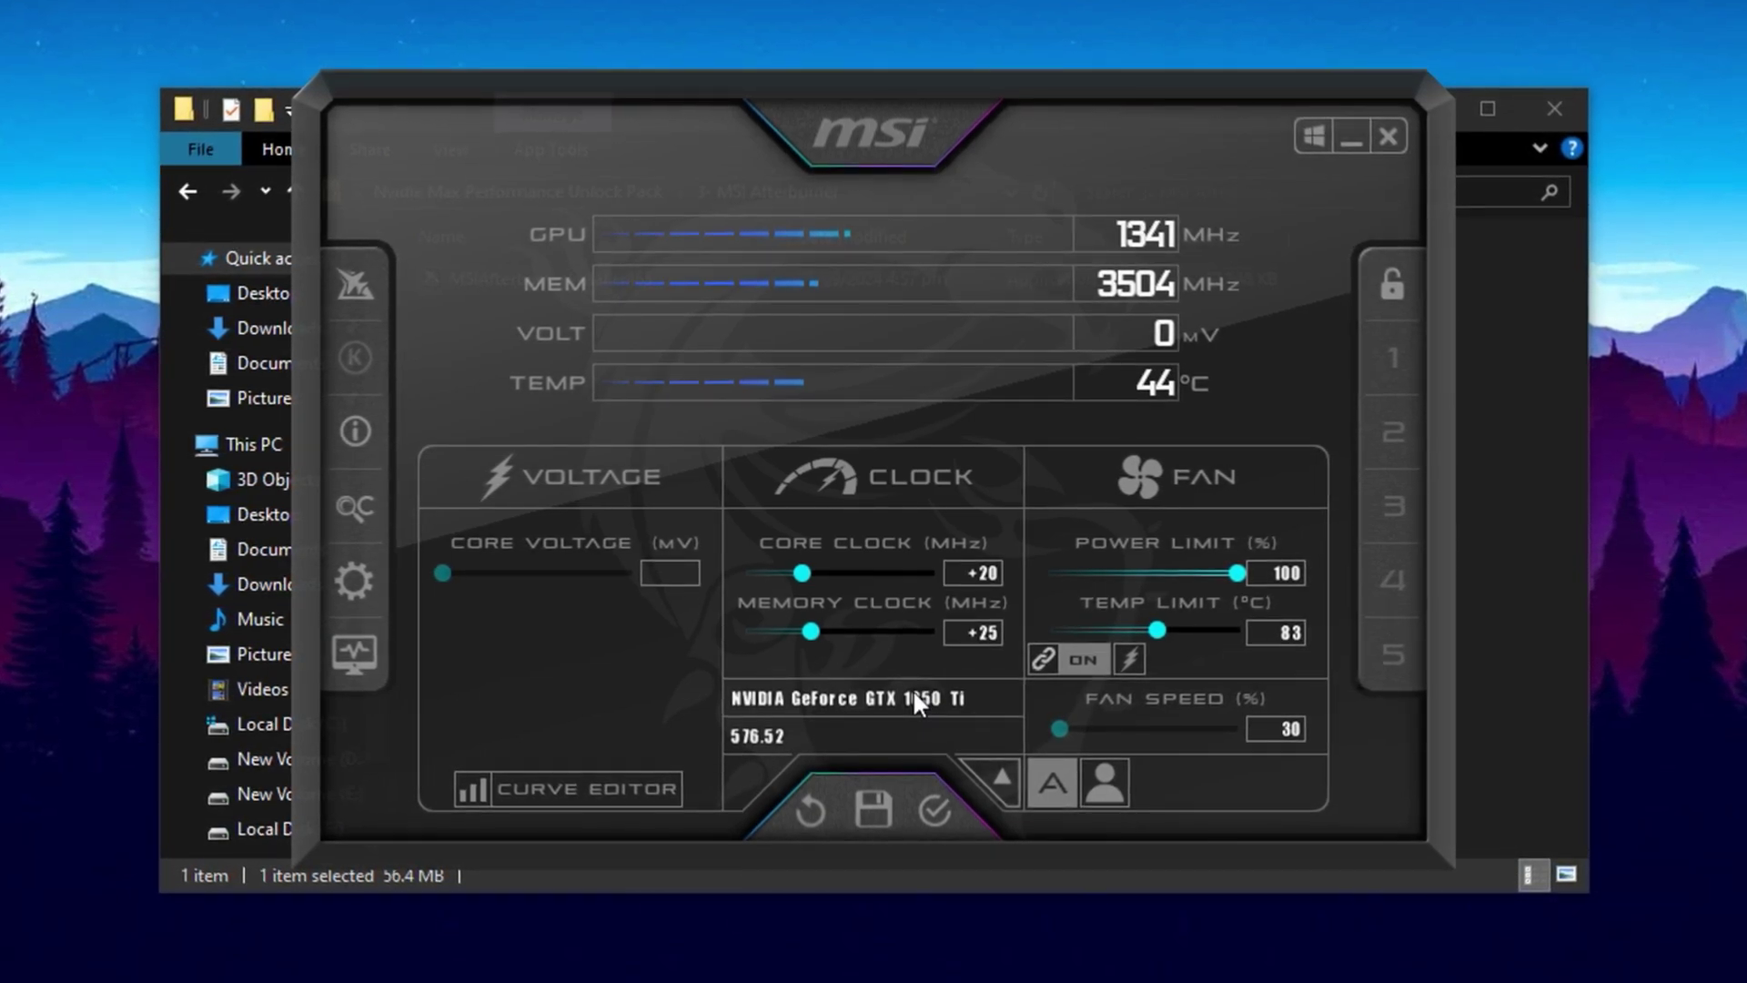
# - Reset Afterburner's core and memory clock offsets to +0, leaving the power limit at 100%
pyautogui.click(828, 810)
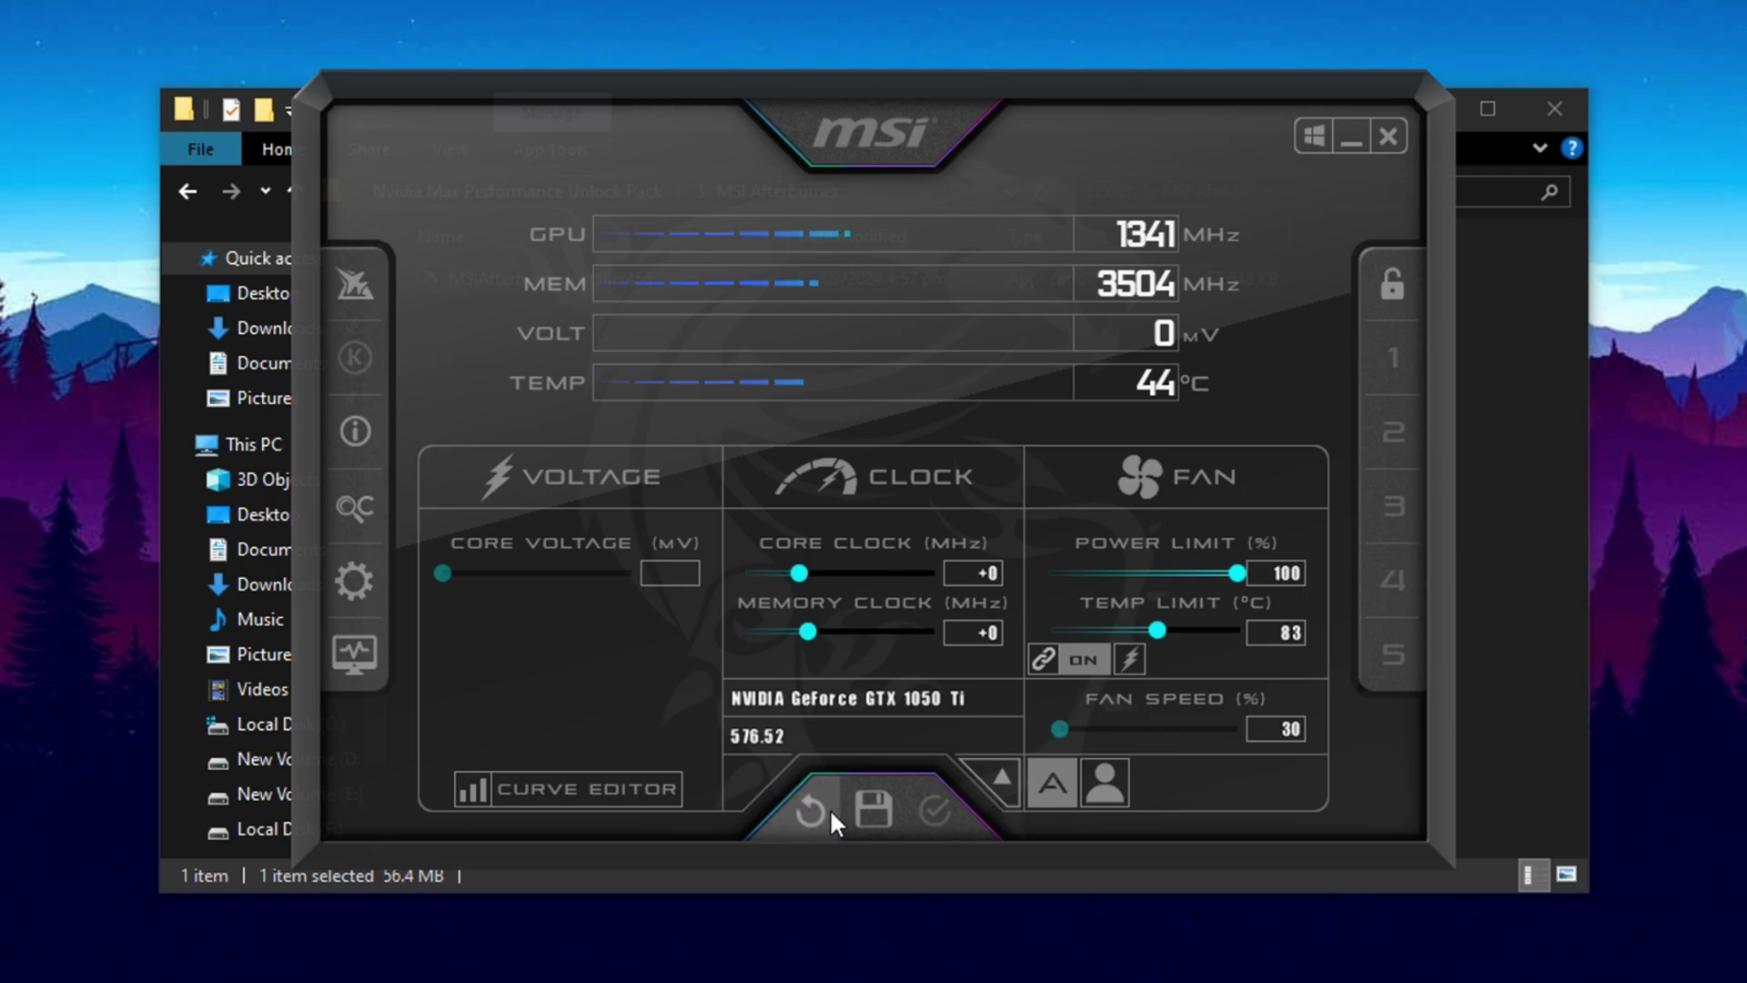
# - Close Afterburner, launch GearUP Booster, browse its Games catalogue, then return to the Home page
pyautogui.click(1387, 137)
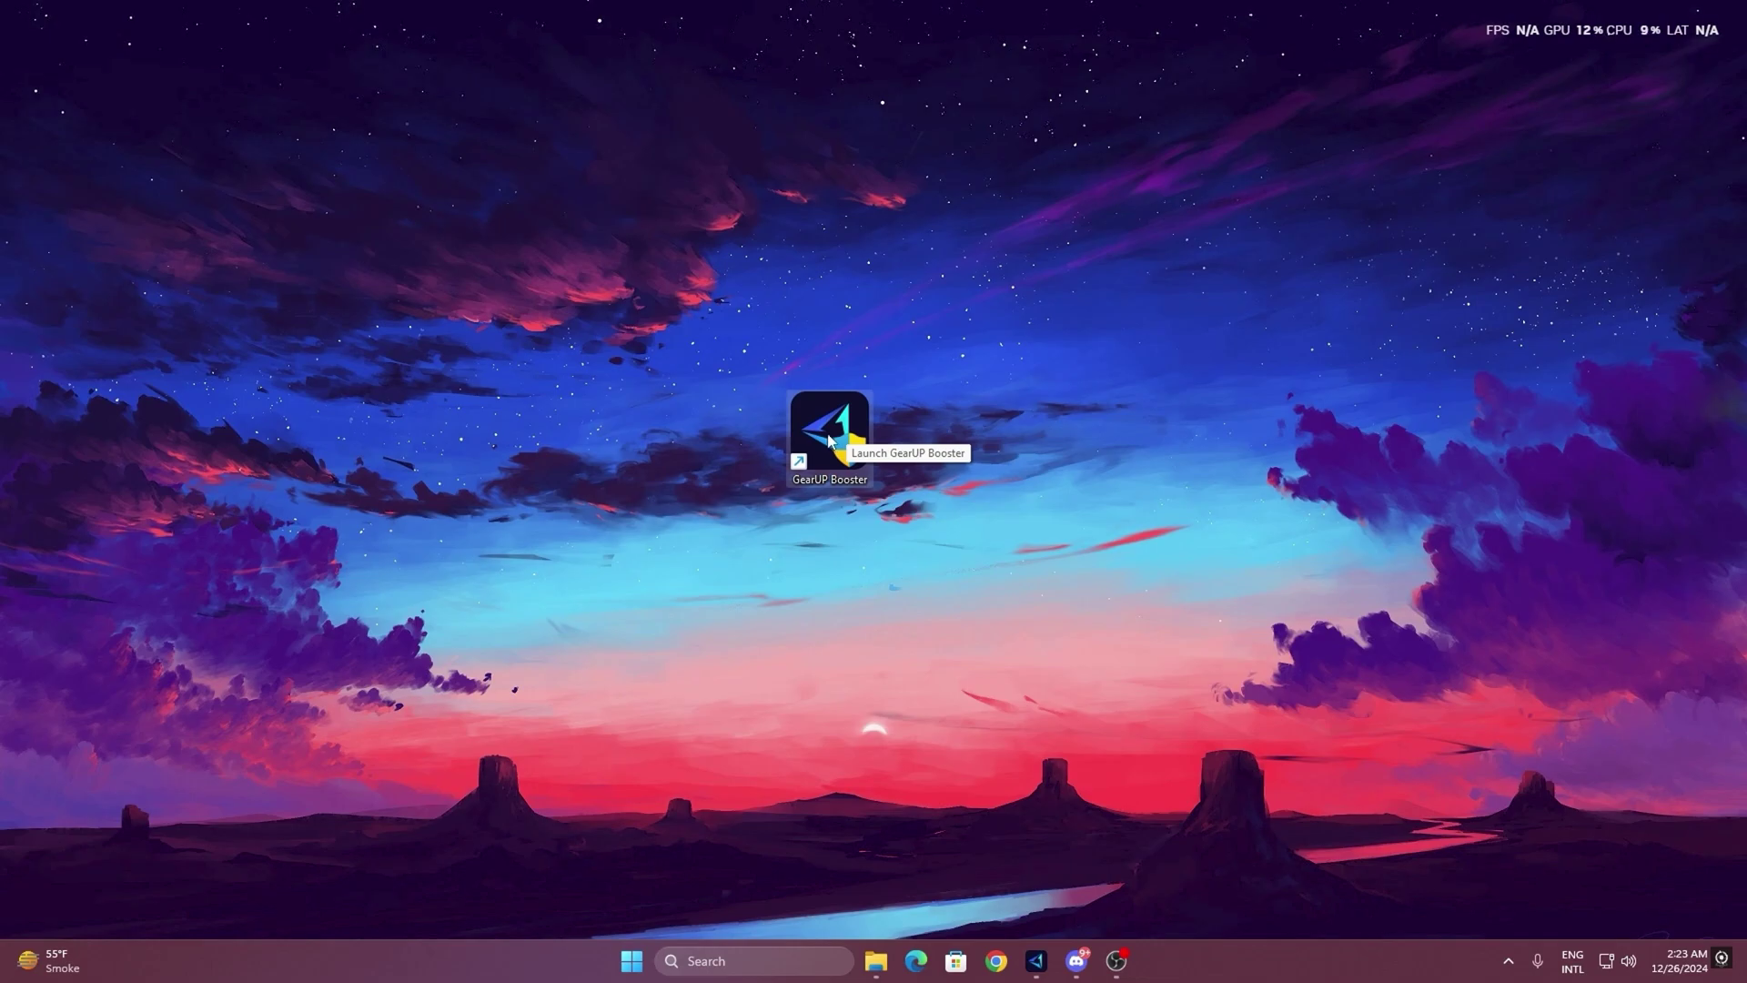
pyautogui.doubleClick(798, 424)
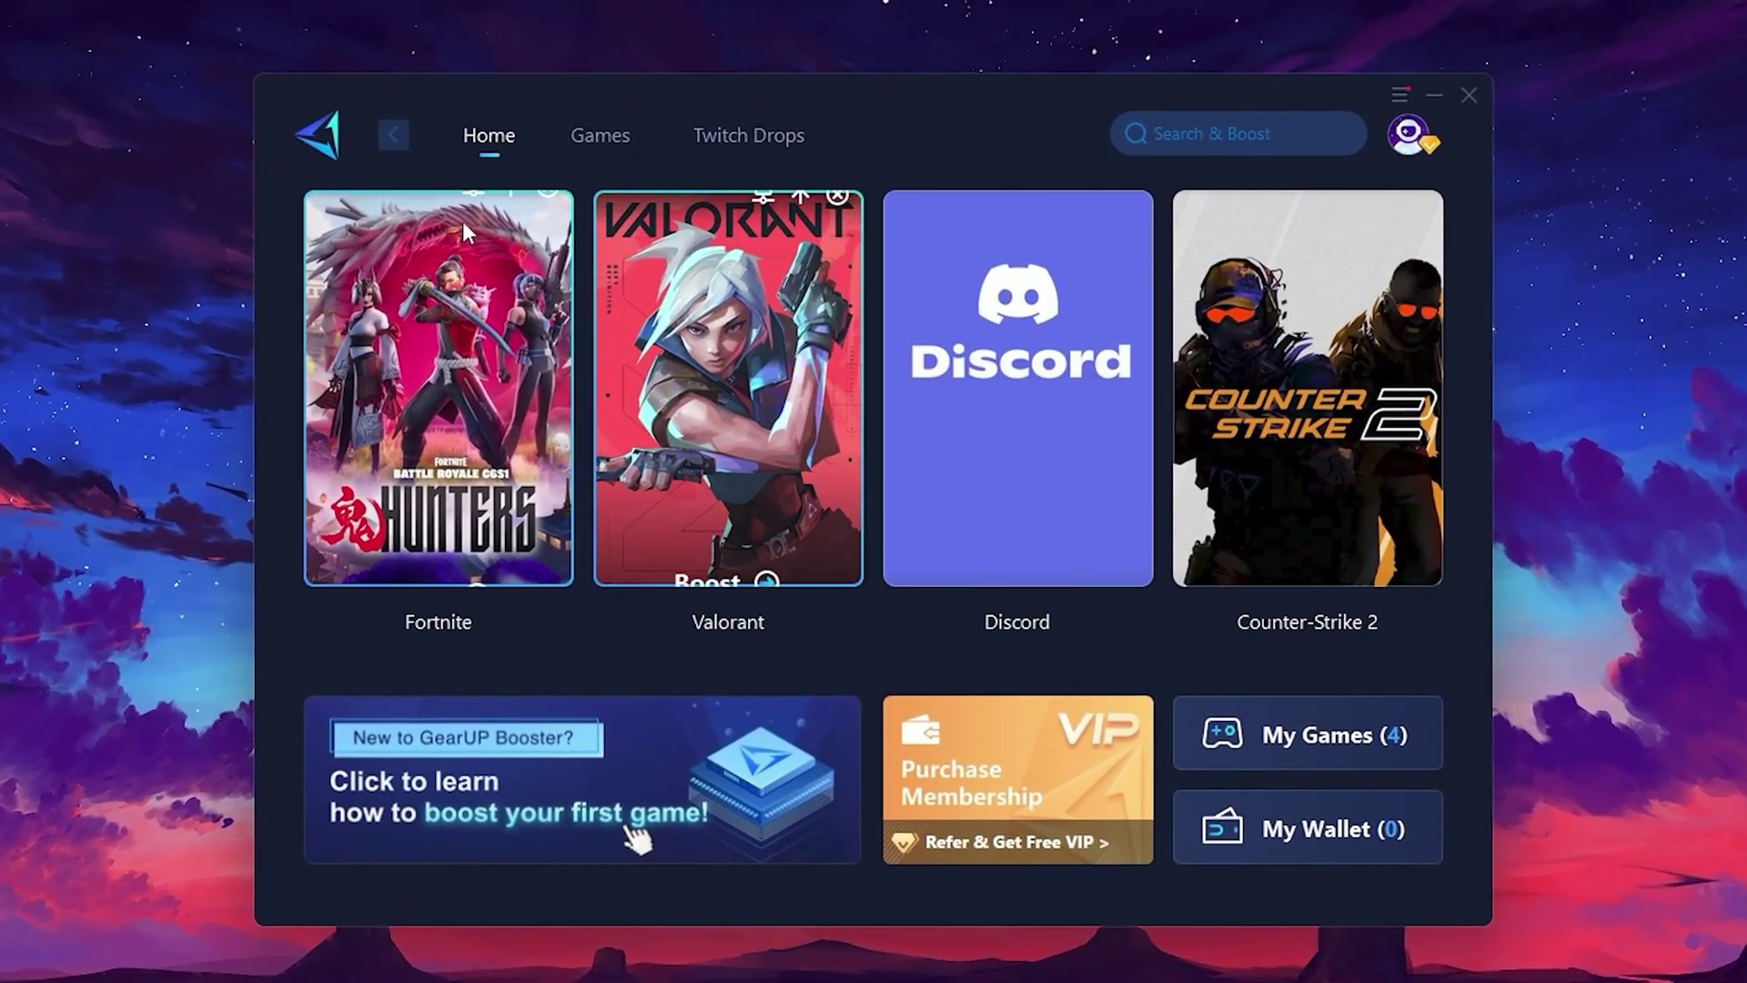
pyautogui.moveTo(1330, 355)
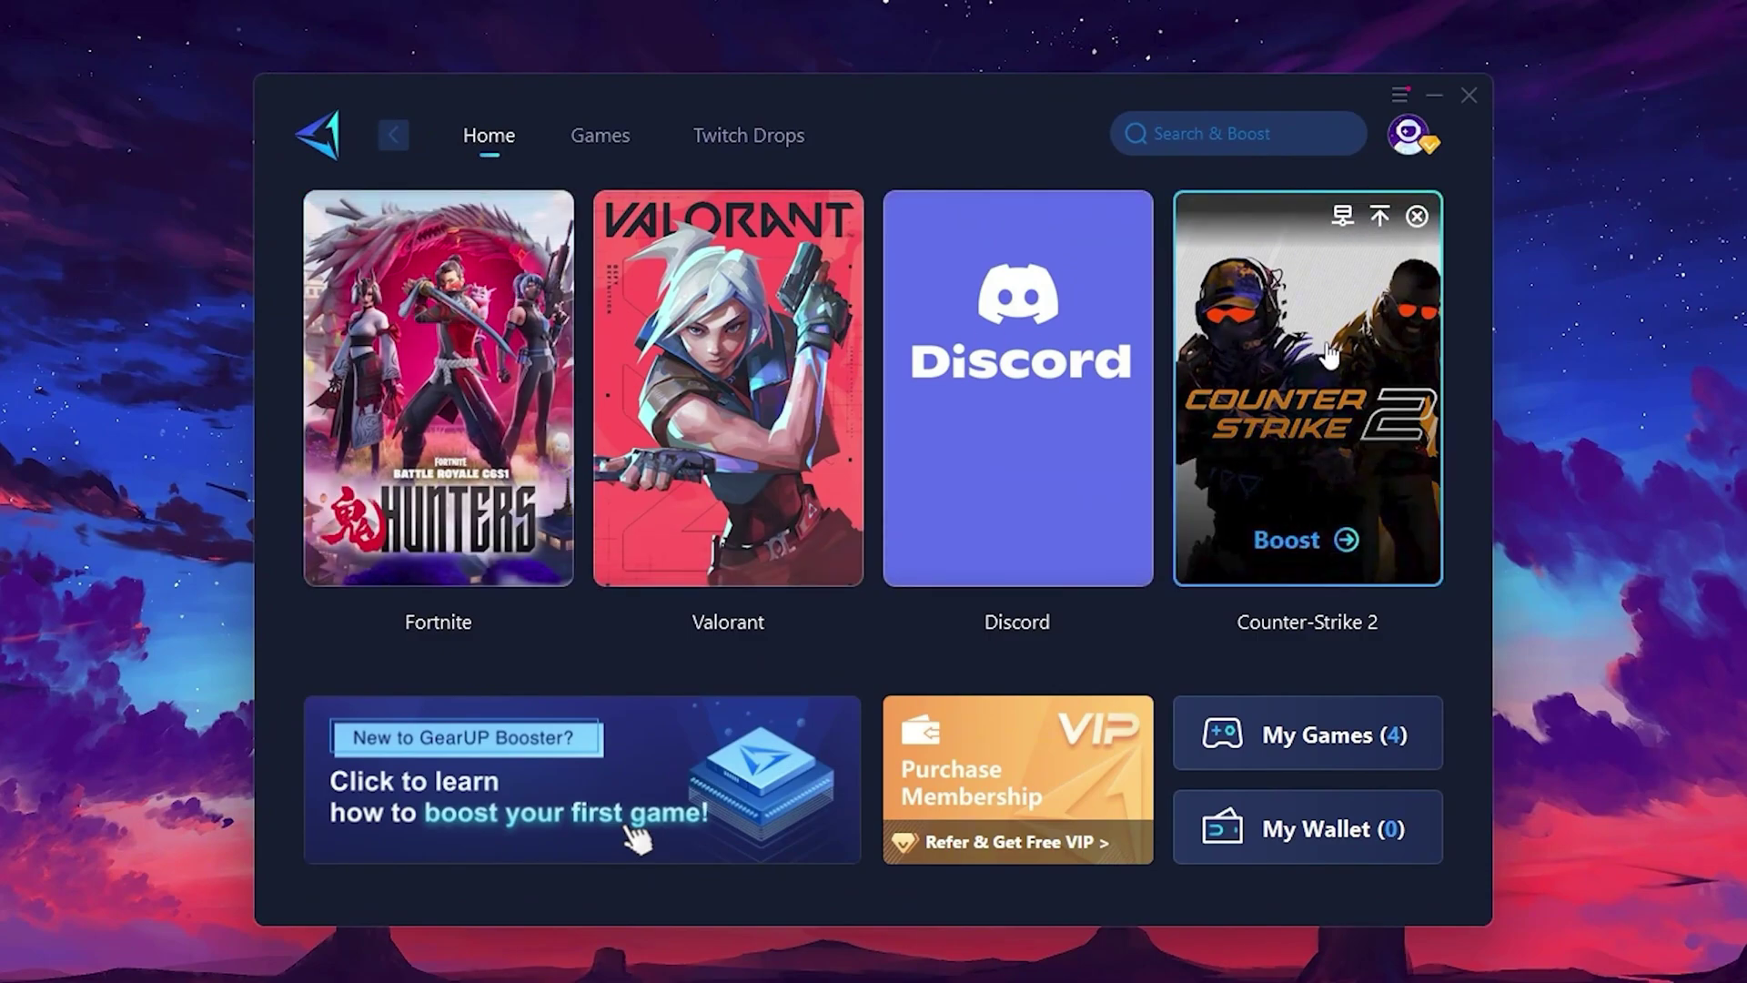
pyautogui.click(594, 138)
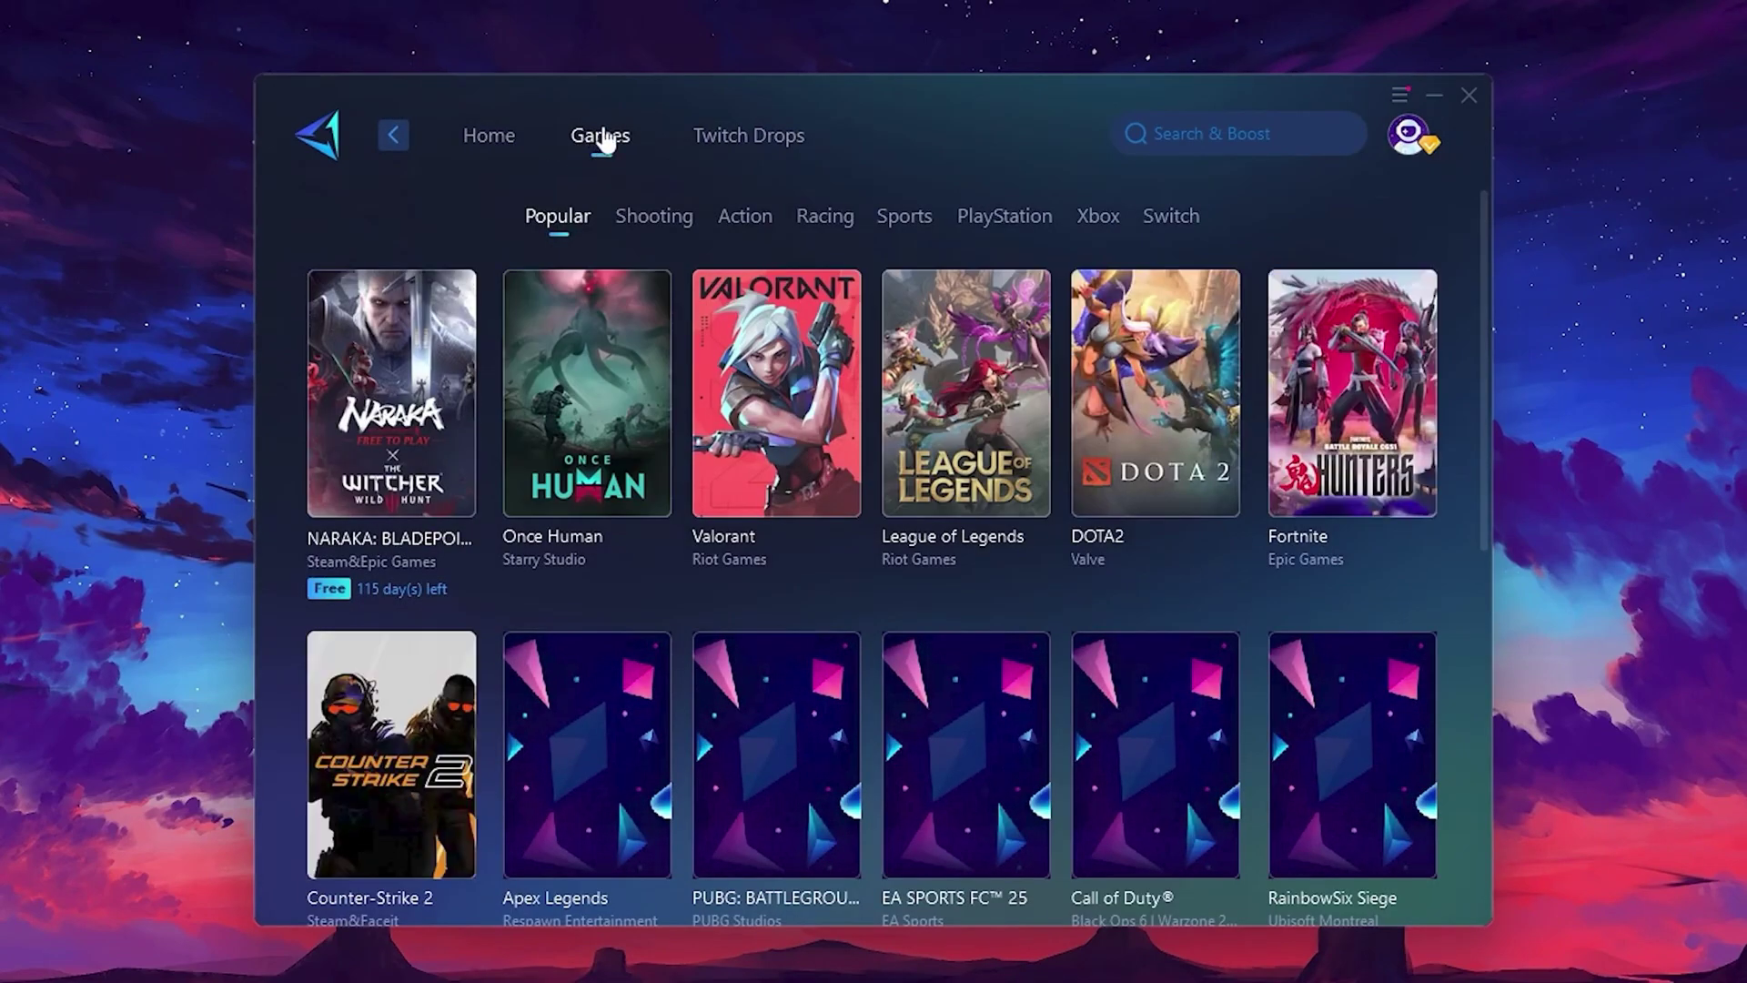
pyautogui.moveTo(743, 282)
pyautogui.moveTo(1203, 332)
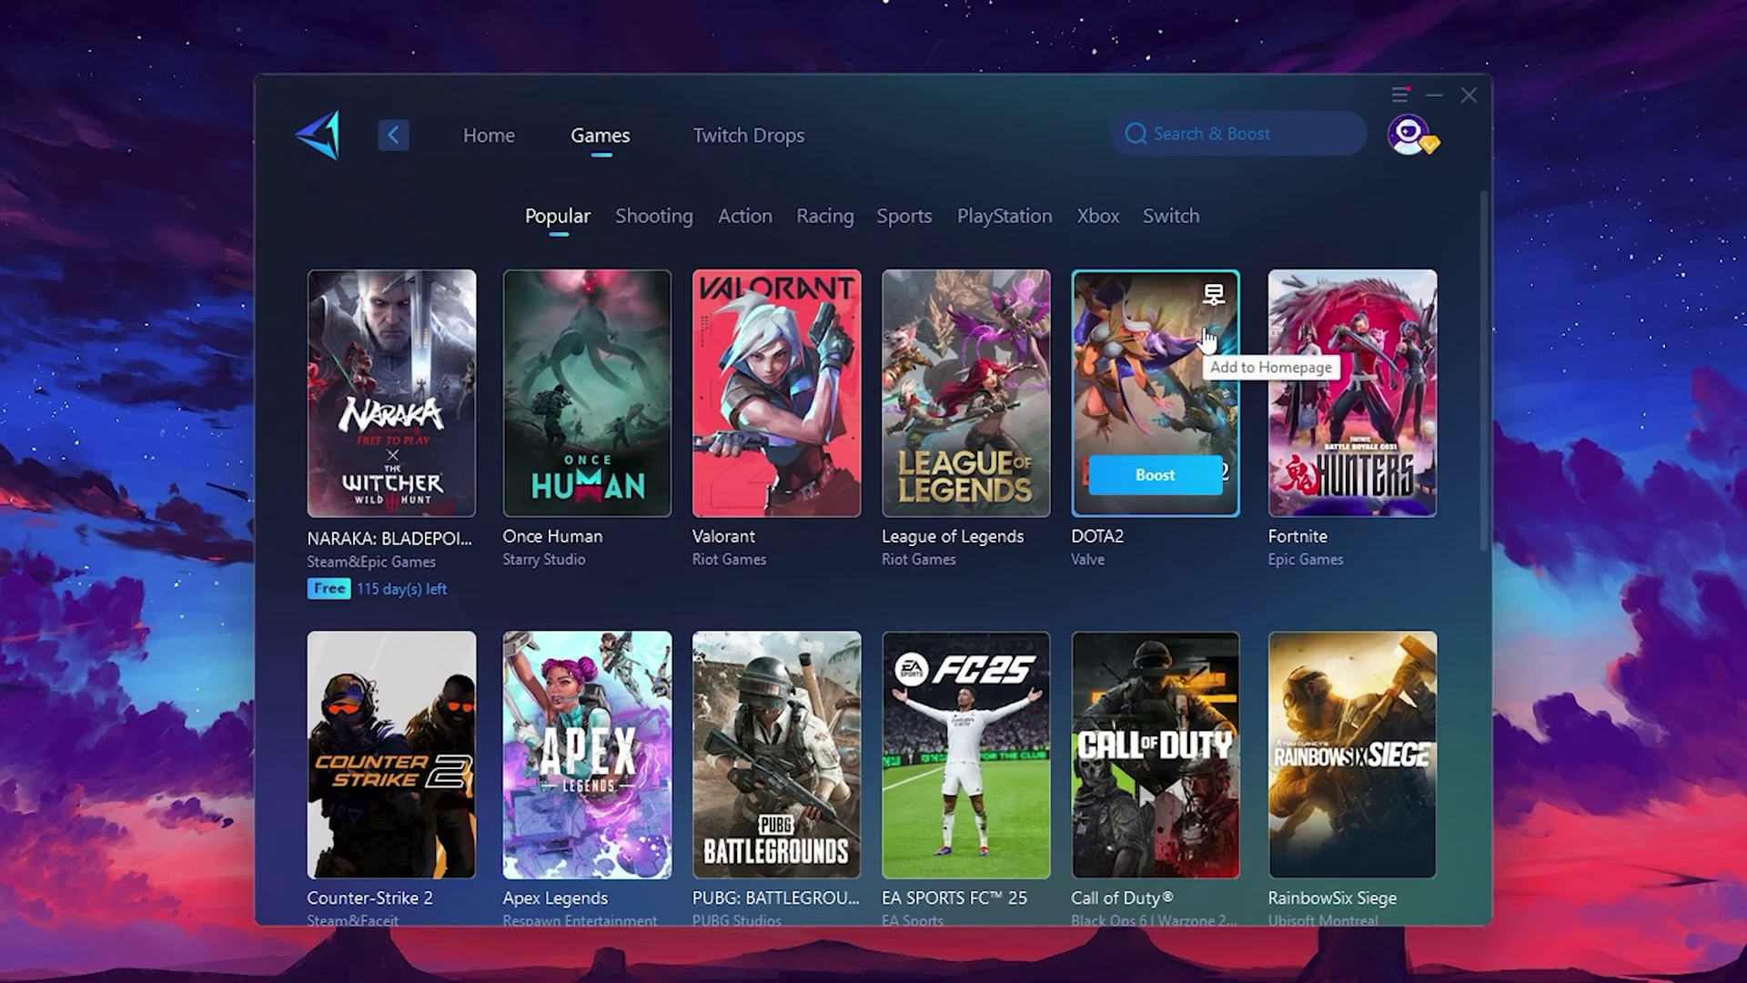
pyautogui.click(489, 143)
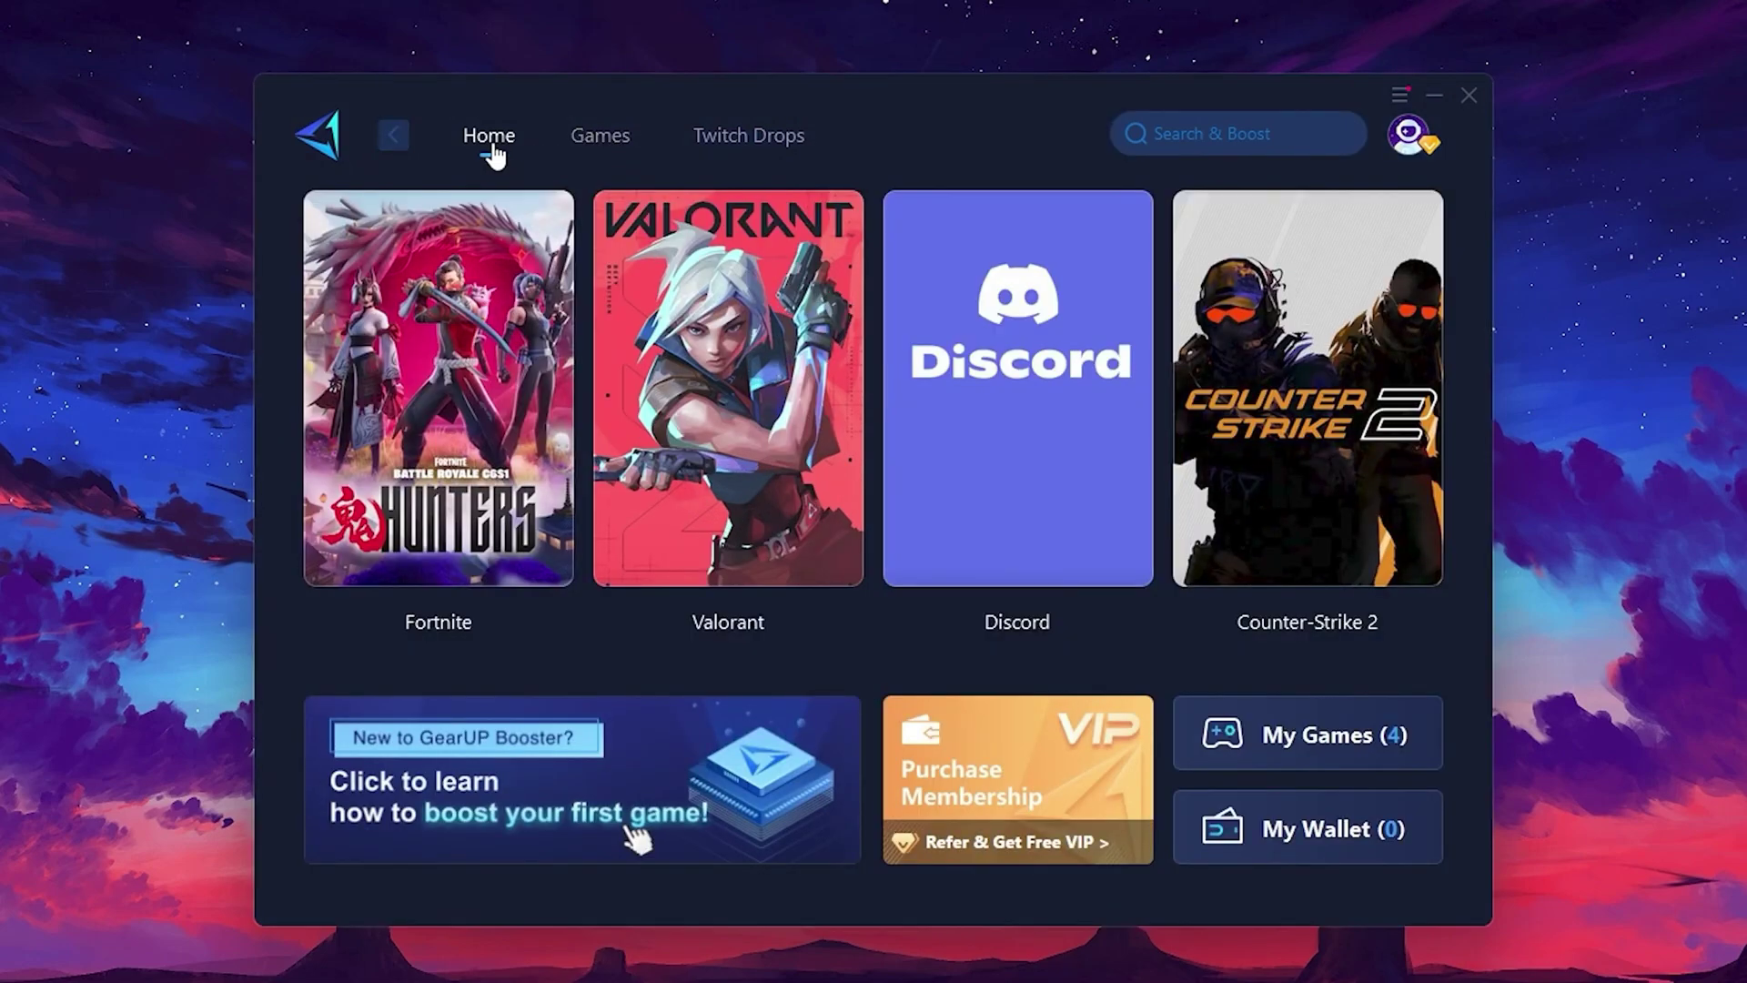
pyautogui.moveTo(487, 360)
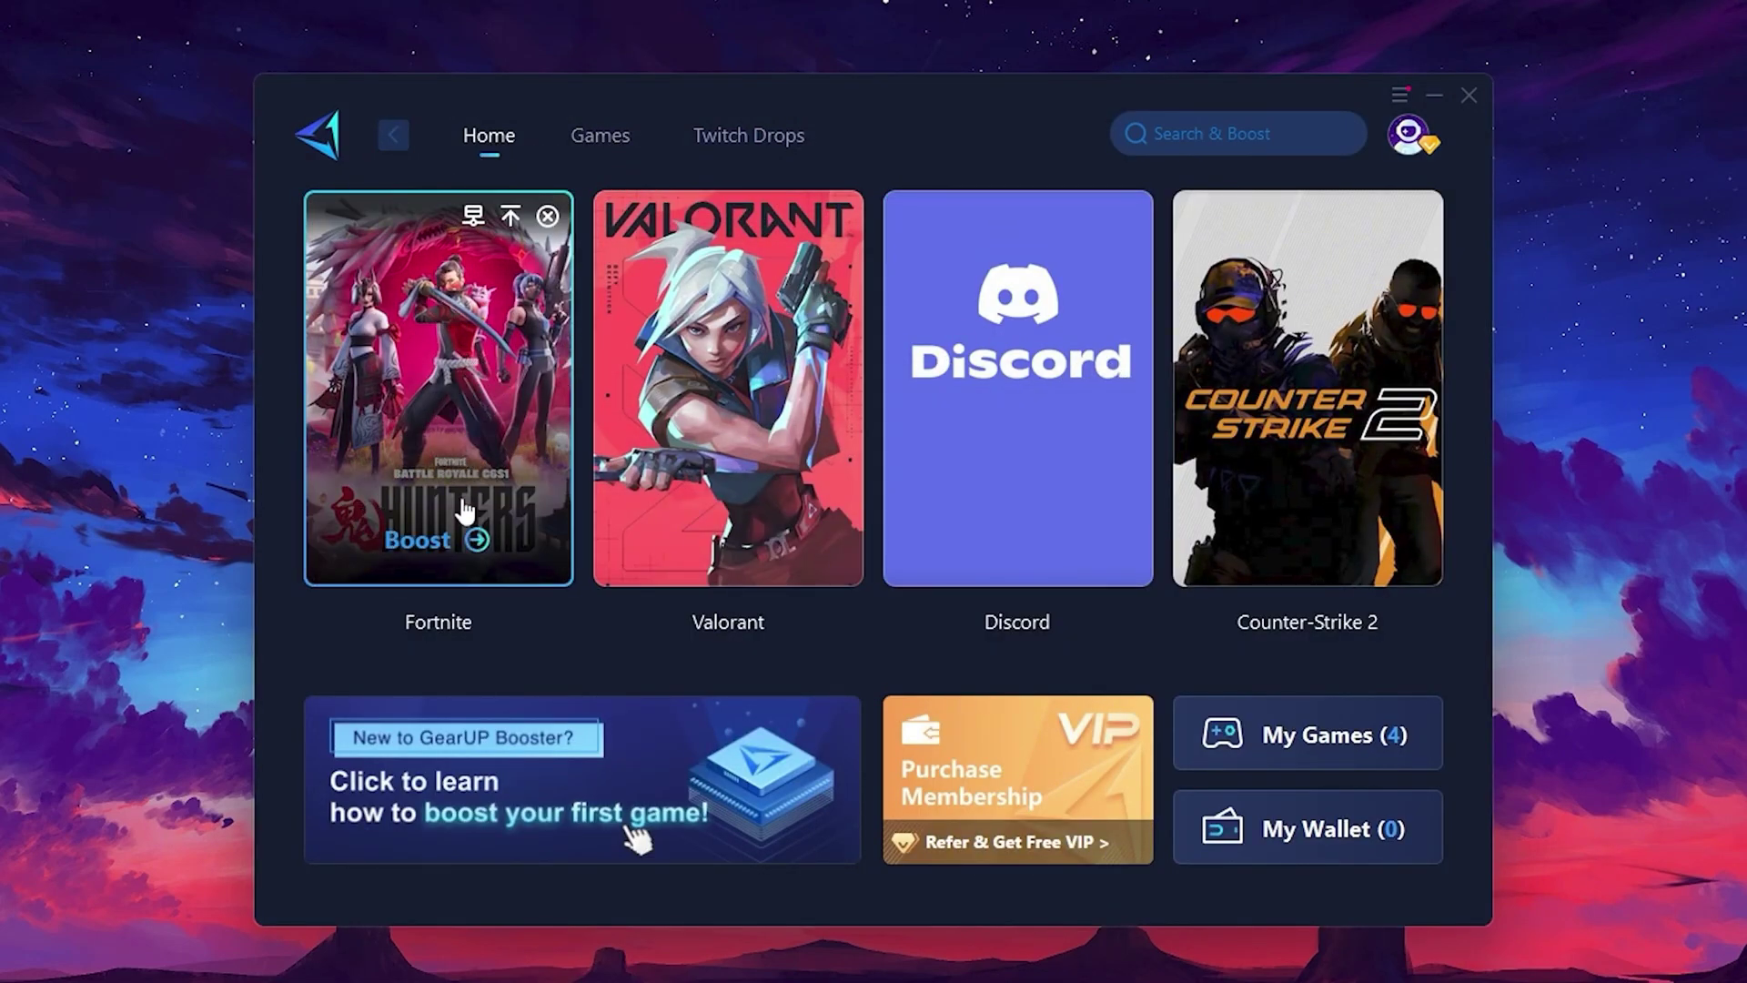
# - Boost Fortnite in GearUP Booster and review the server regions, keeping Middle East
pyautogui.click(420, 543)
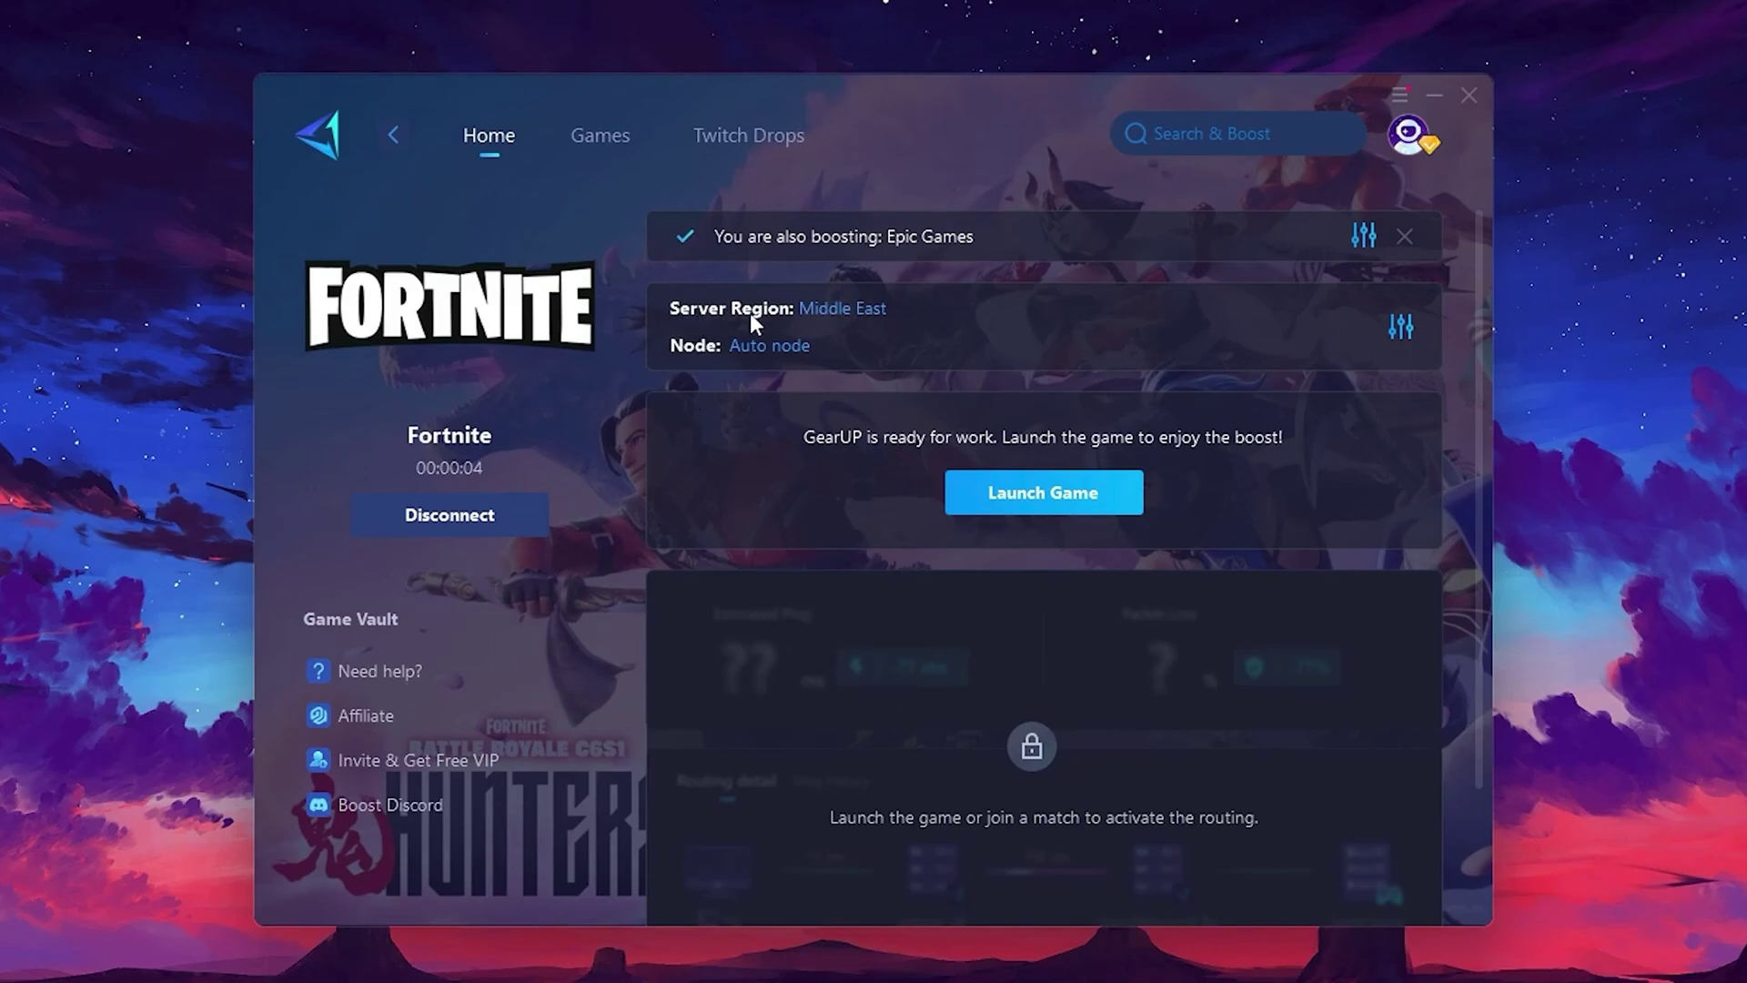
pyautogui.click(865, 310)
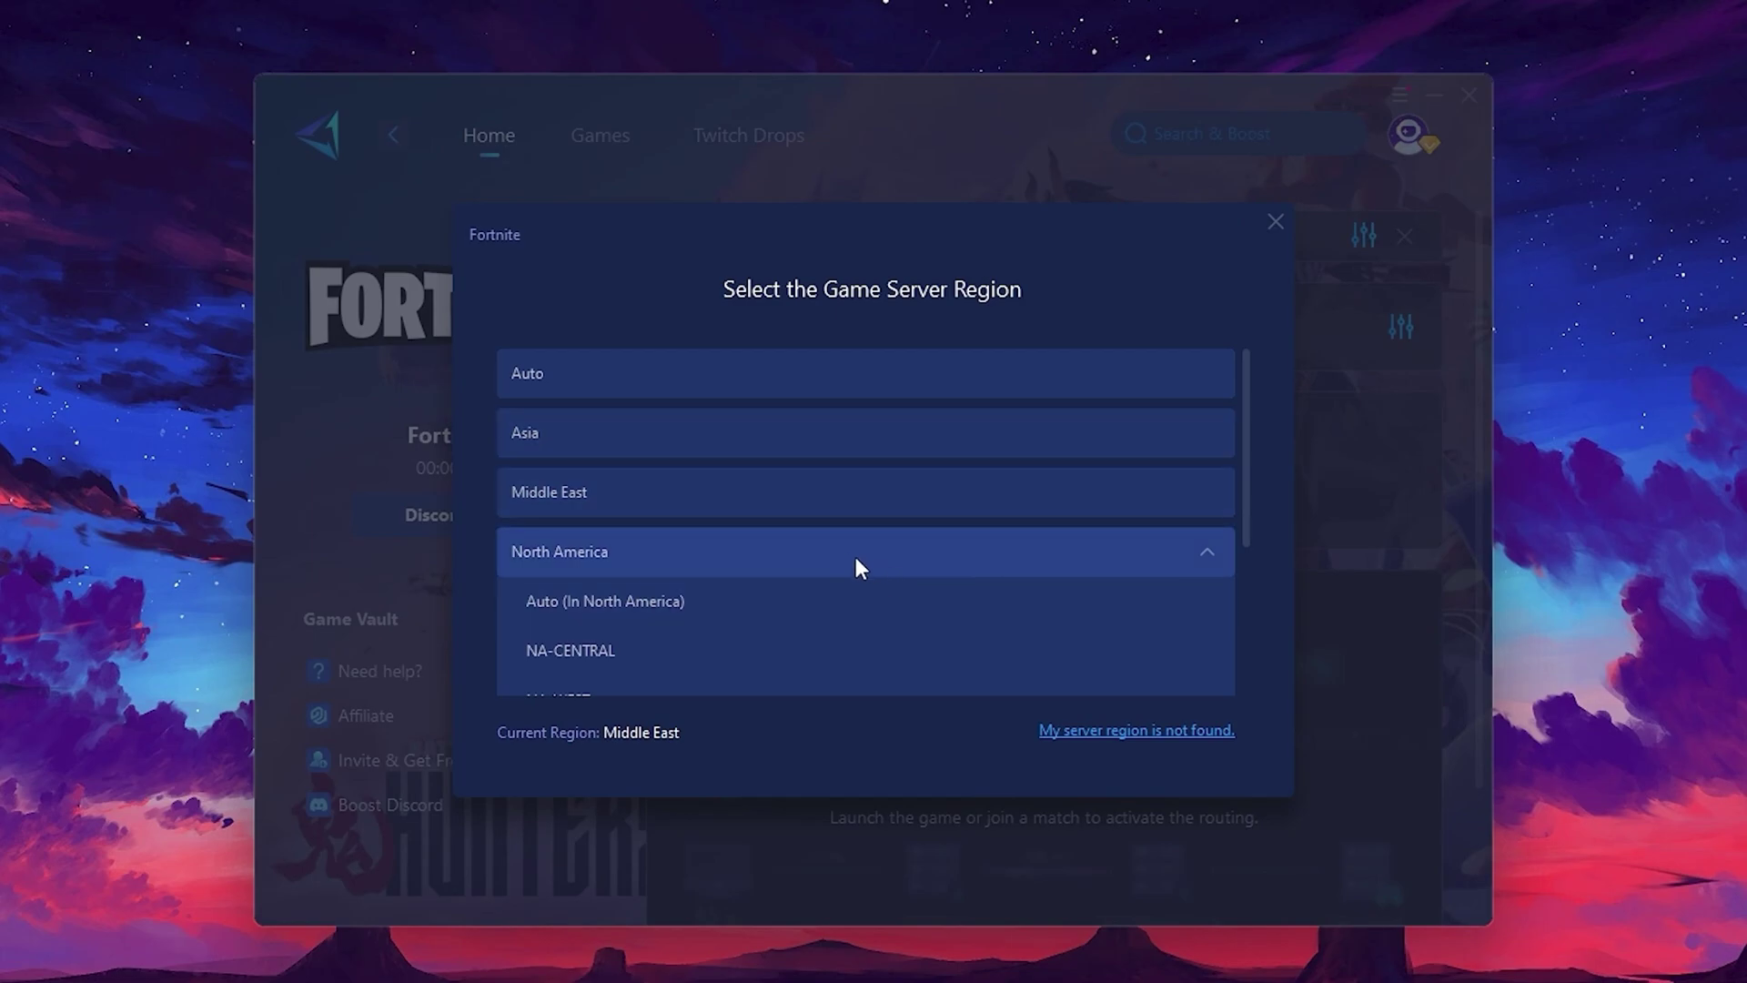
pyautogui.scroll(-1, 805, 544)
pyautogui.scroll(1, 646, 471)
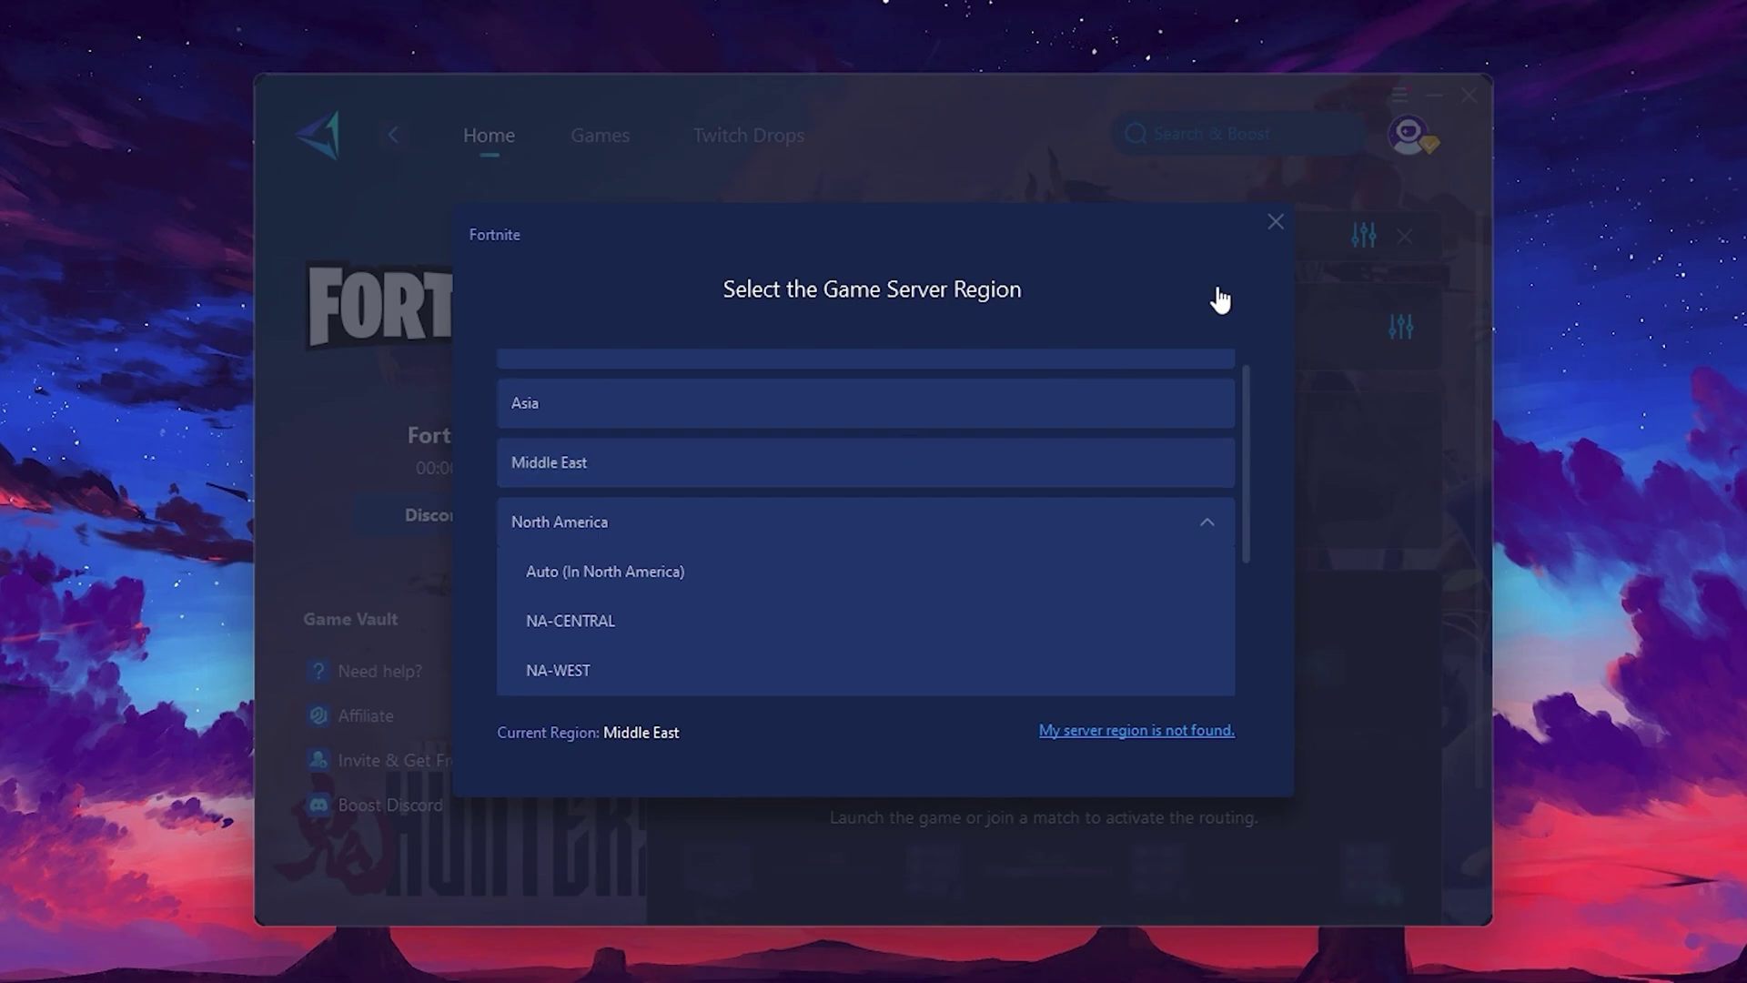
pyautogui.click(1274, 222)
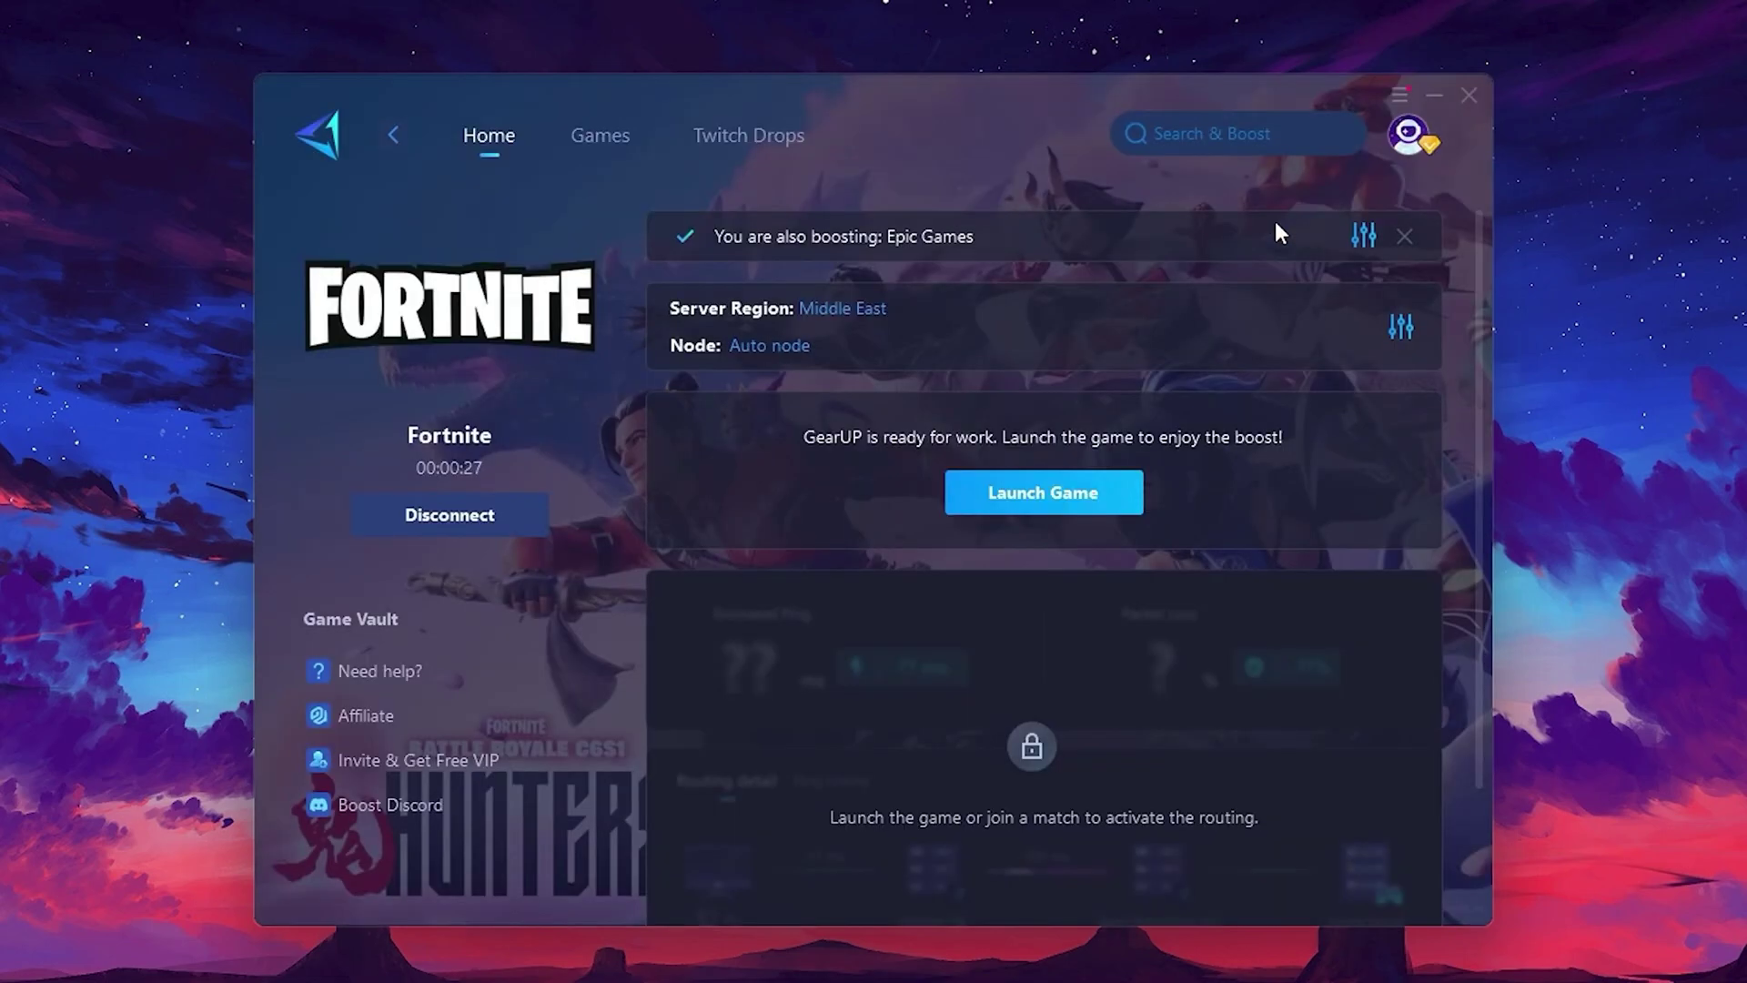
pyautogui.click(756, 347)
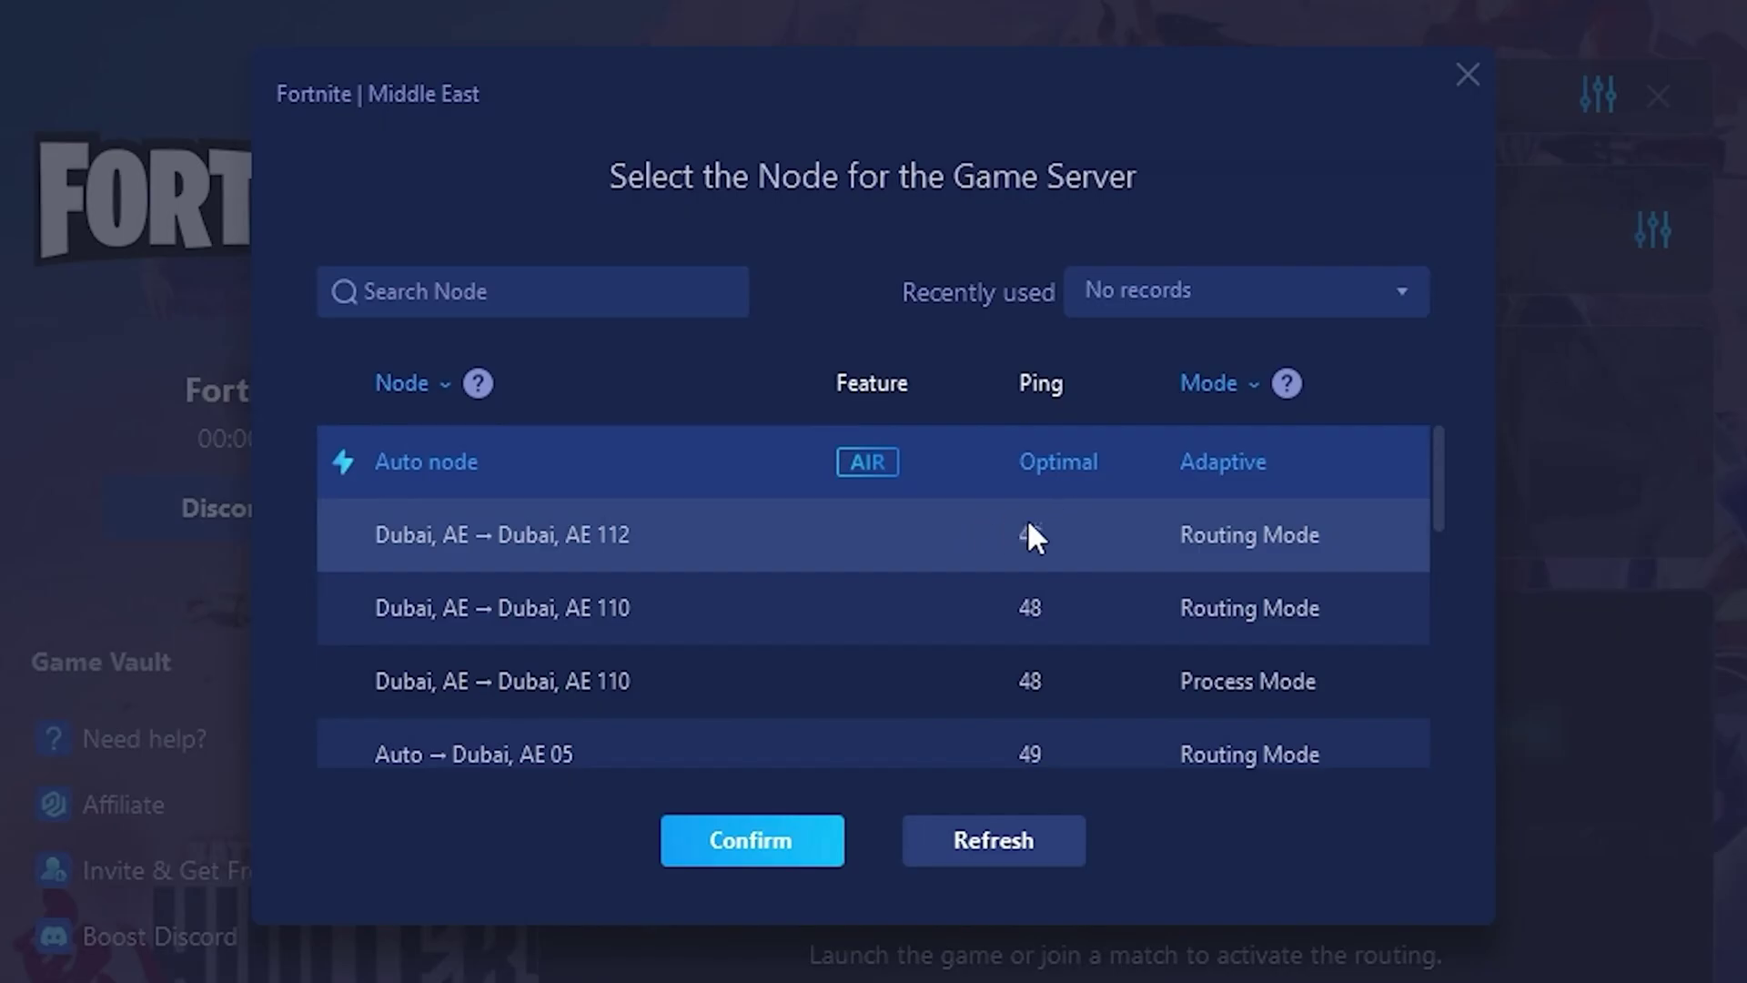
pyautogui.scroll(-2, 852, 553)
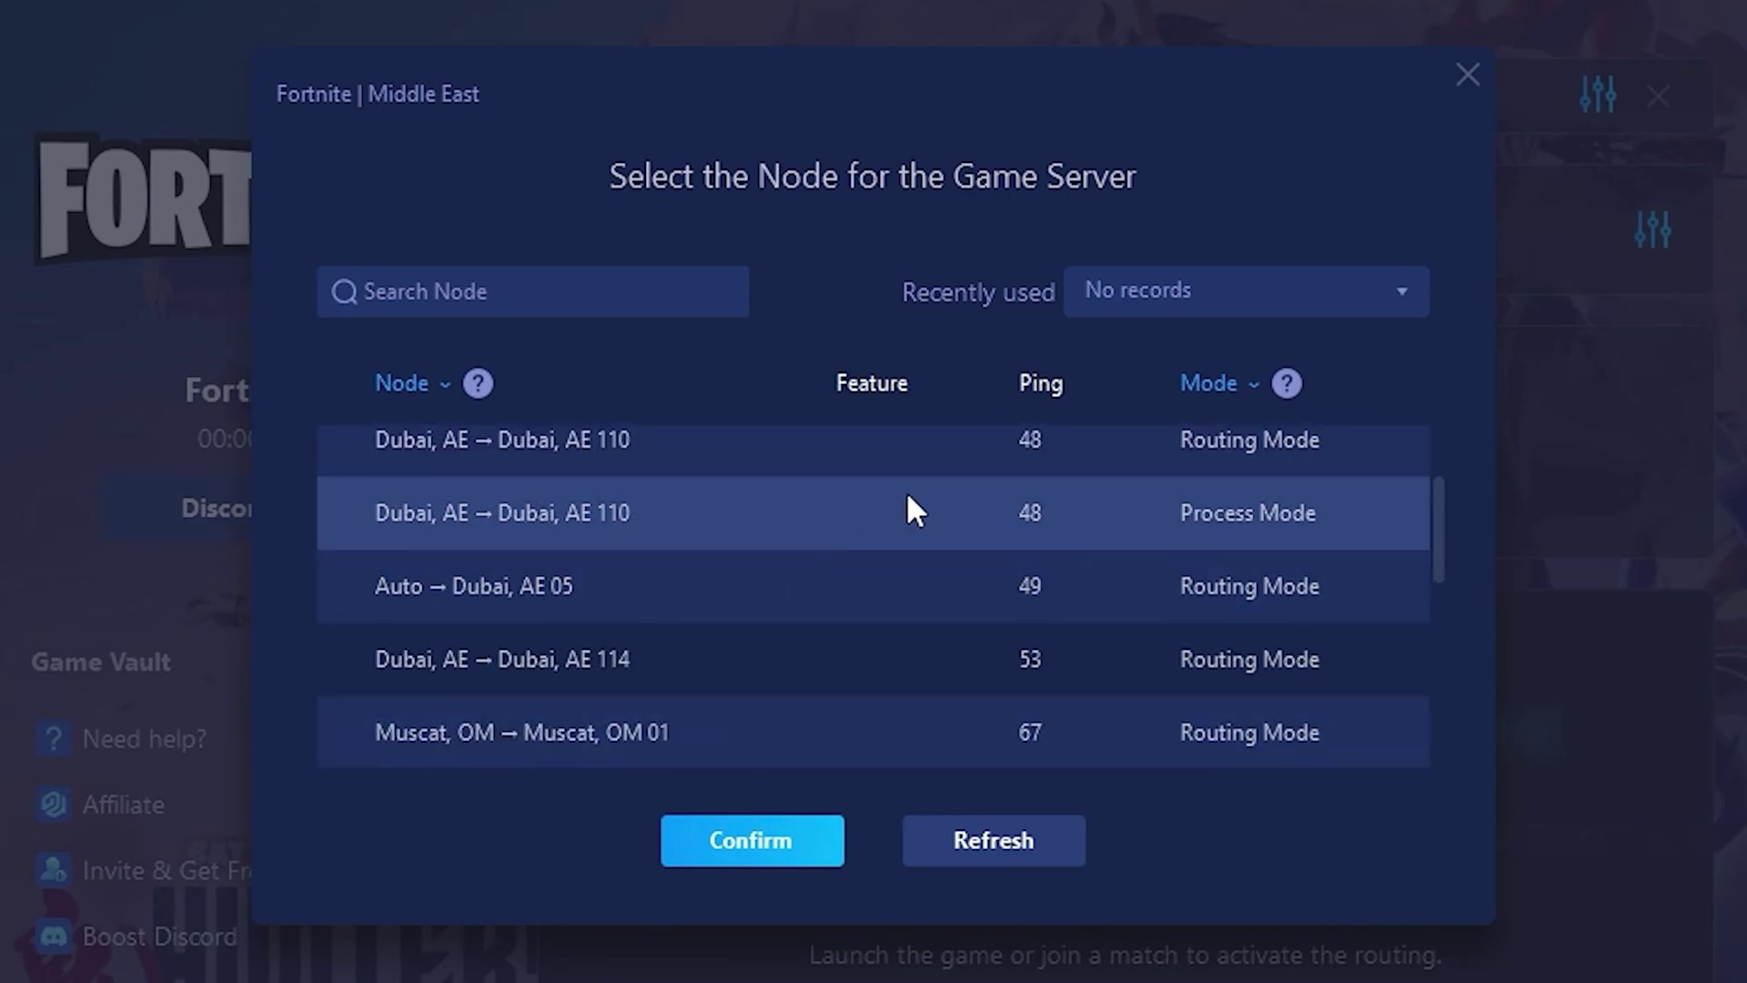
pyautogui.scroll(2, 1150, 610)
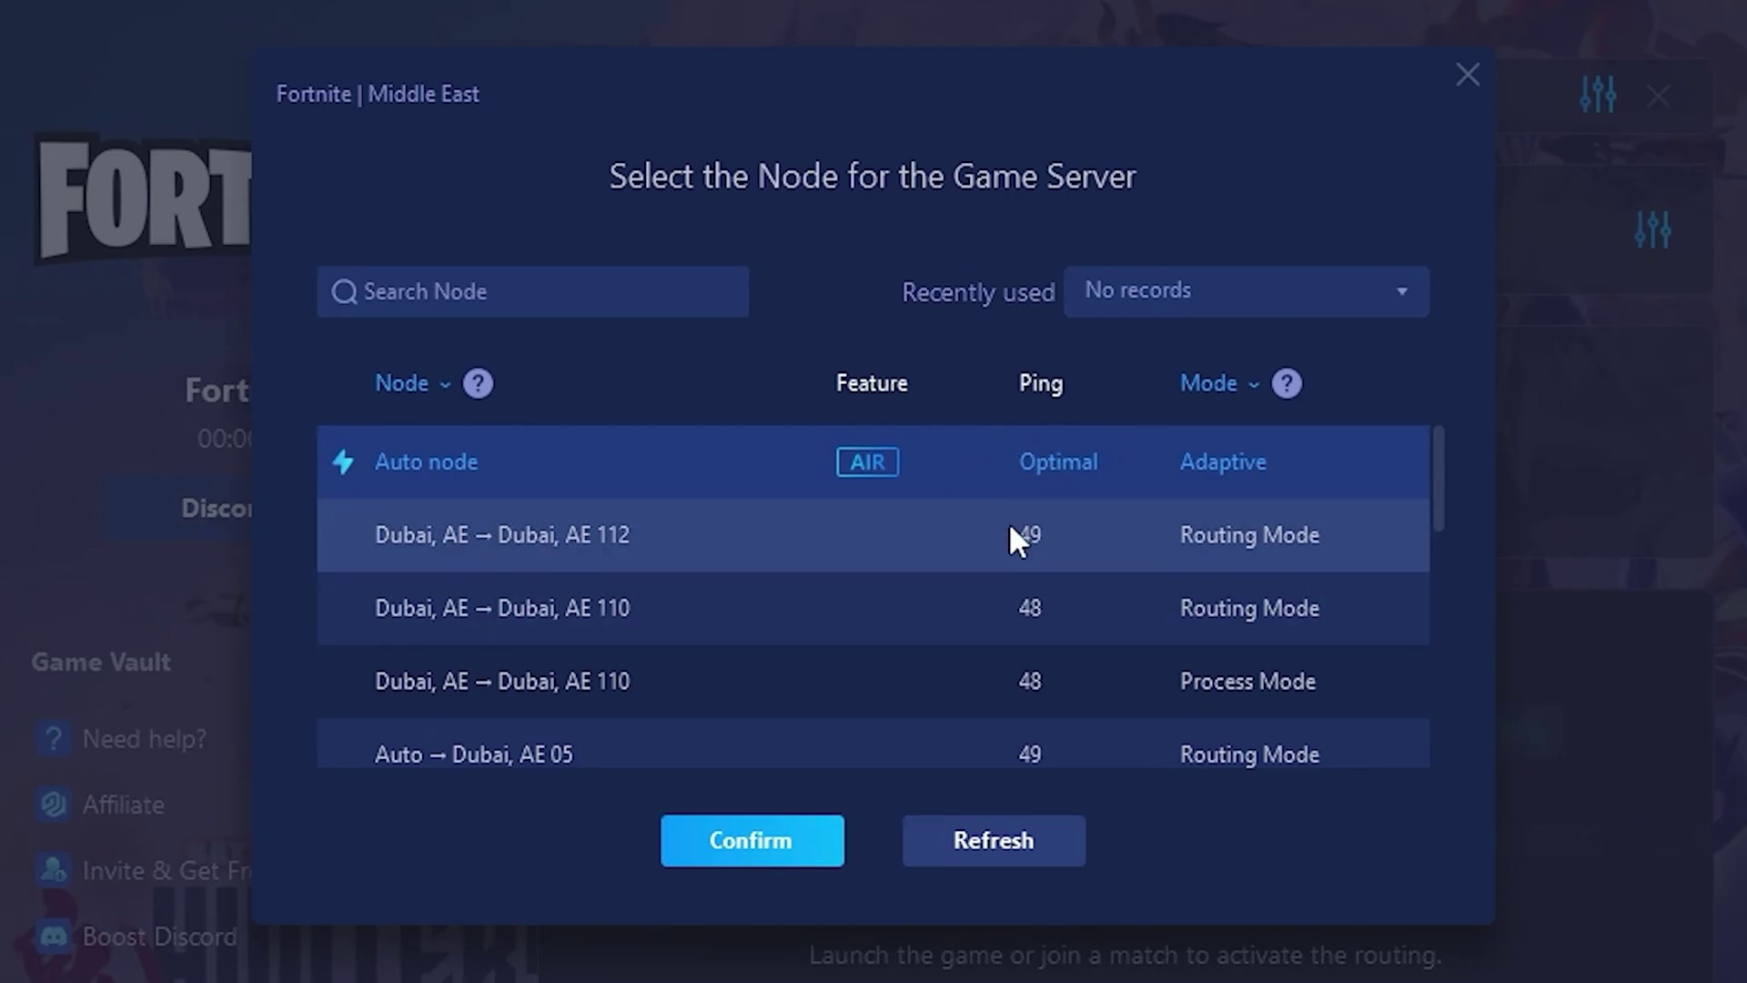
pyautogui.click(1468, 77)
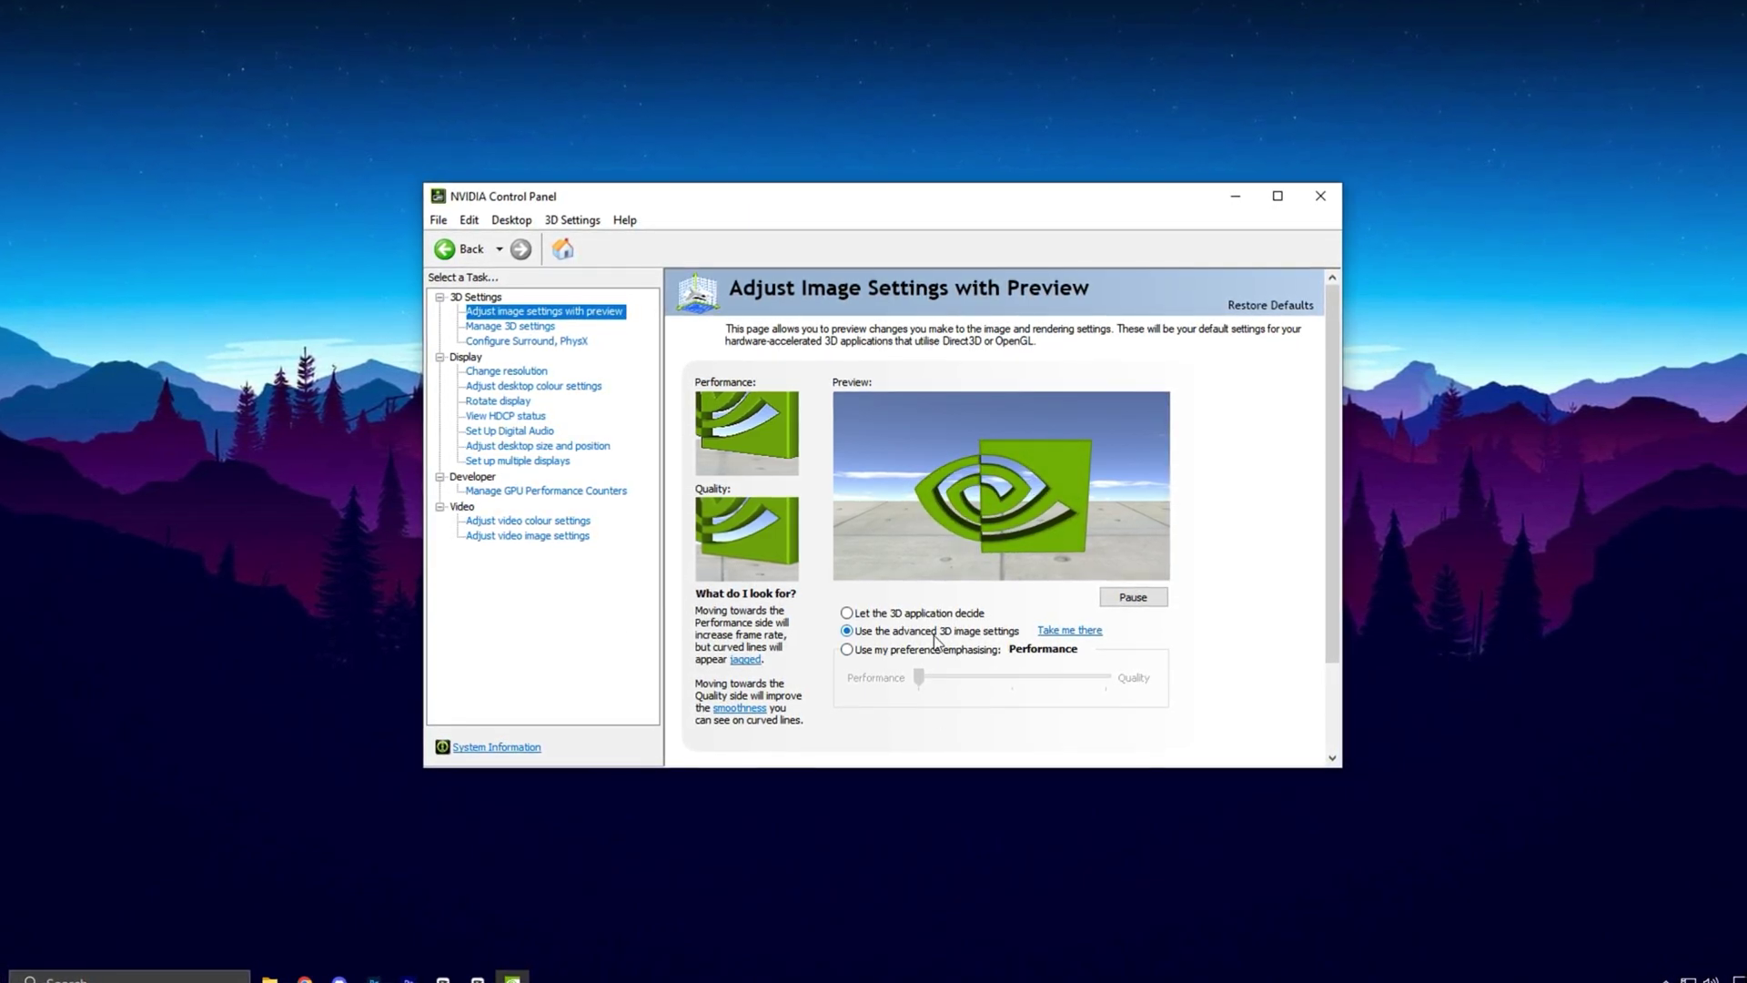
# - Go from Adjust Image Settings with Preview to the advanced global 3D settings via 'Take me there'
pyautogui.click(1072, 643)
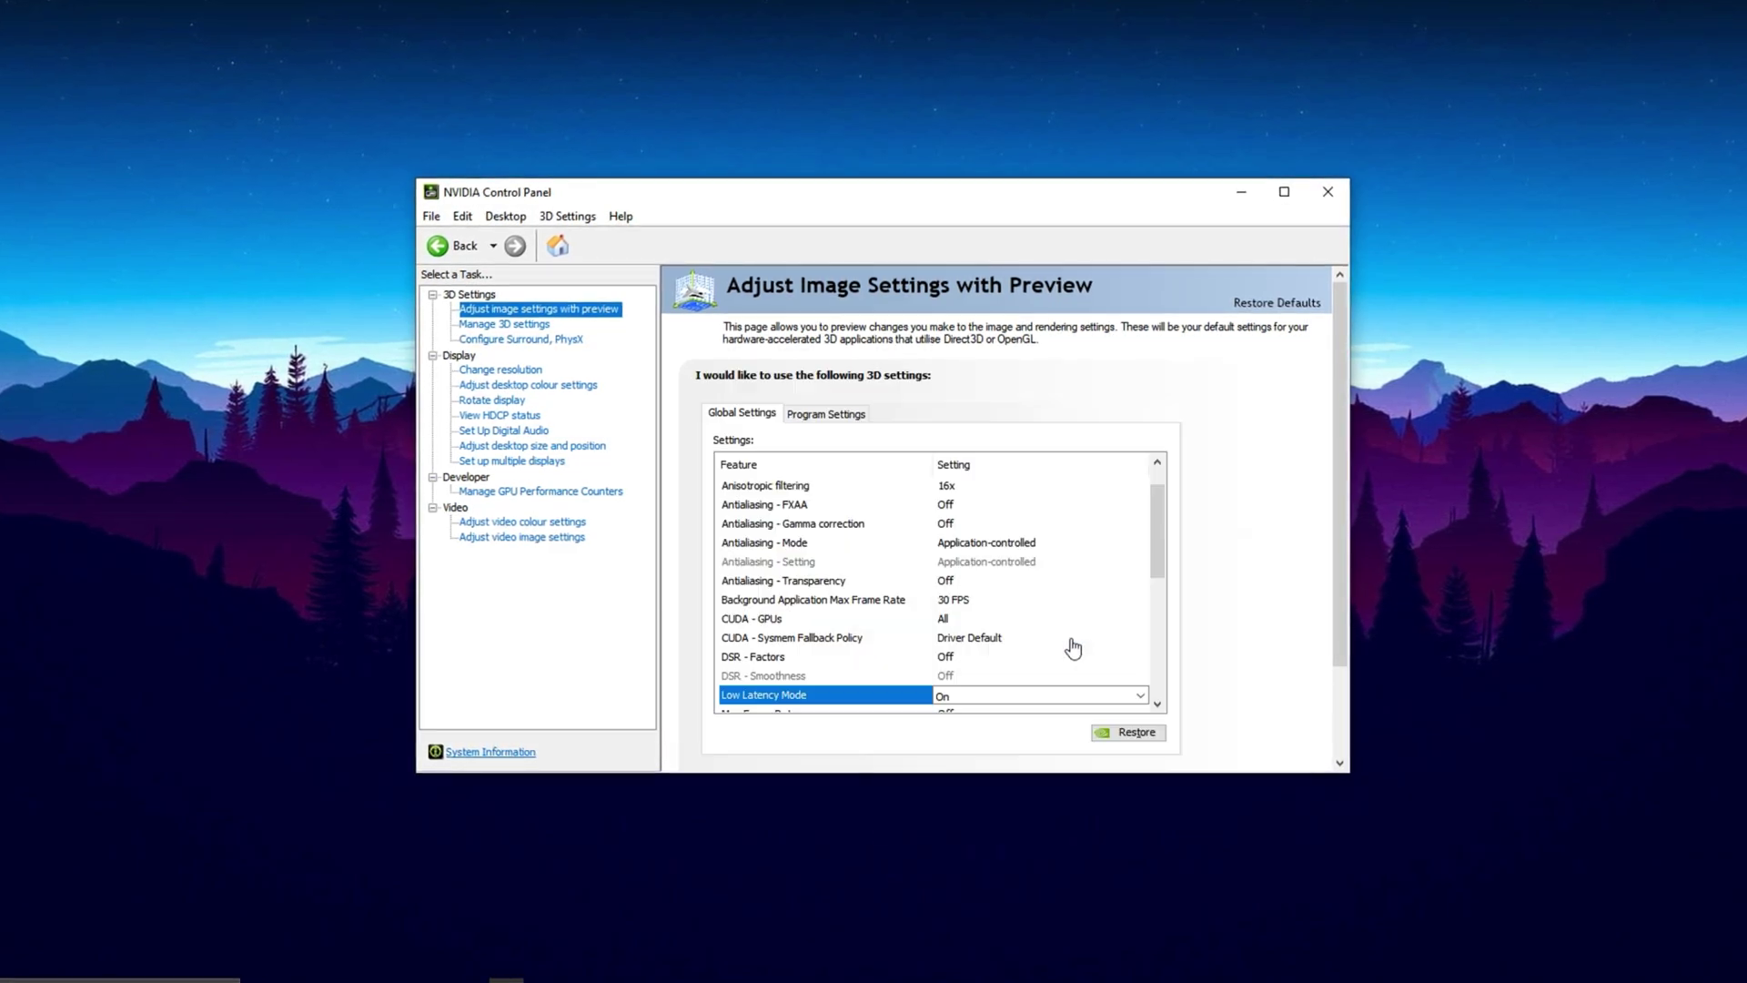
# - On Manage 3D Settings, review Ambient Occlusion, Anisotropic filtering and the Antialiasing settings
pyautogui.click(819, 489)
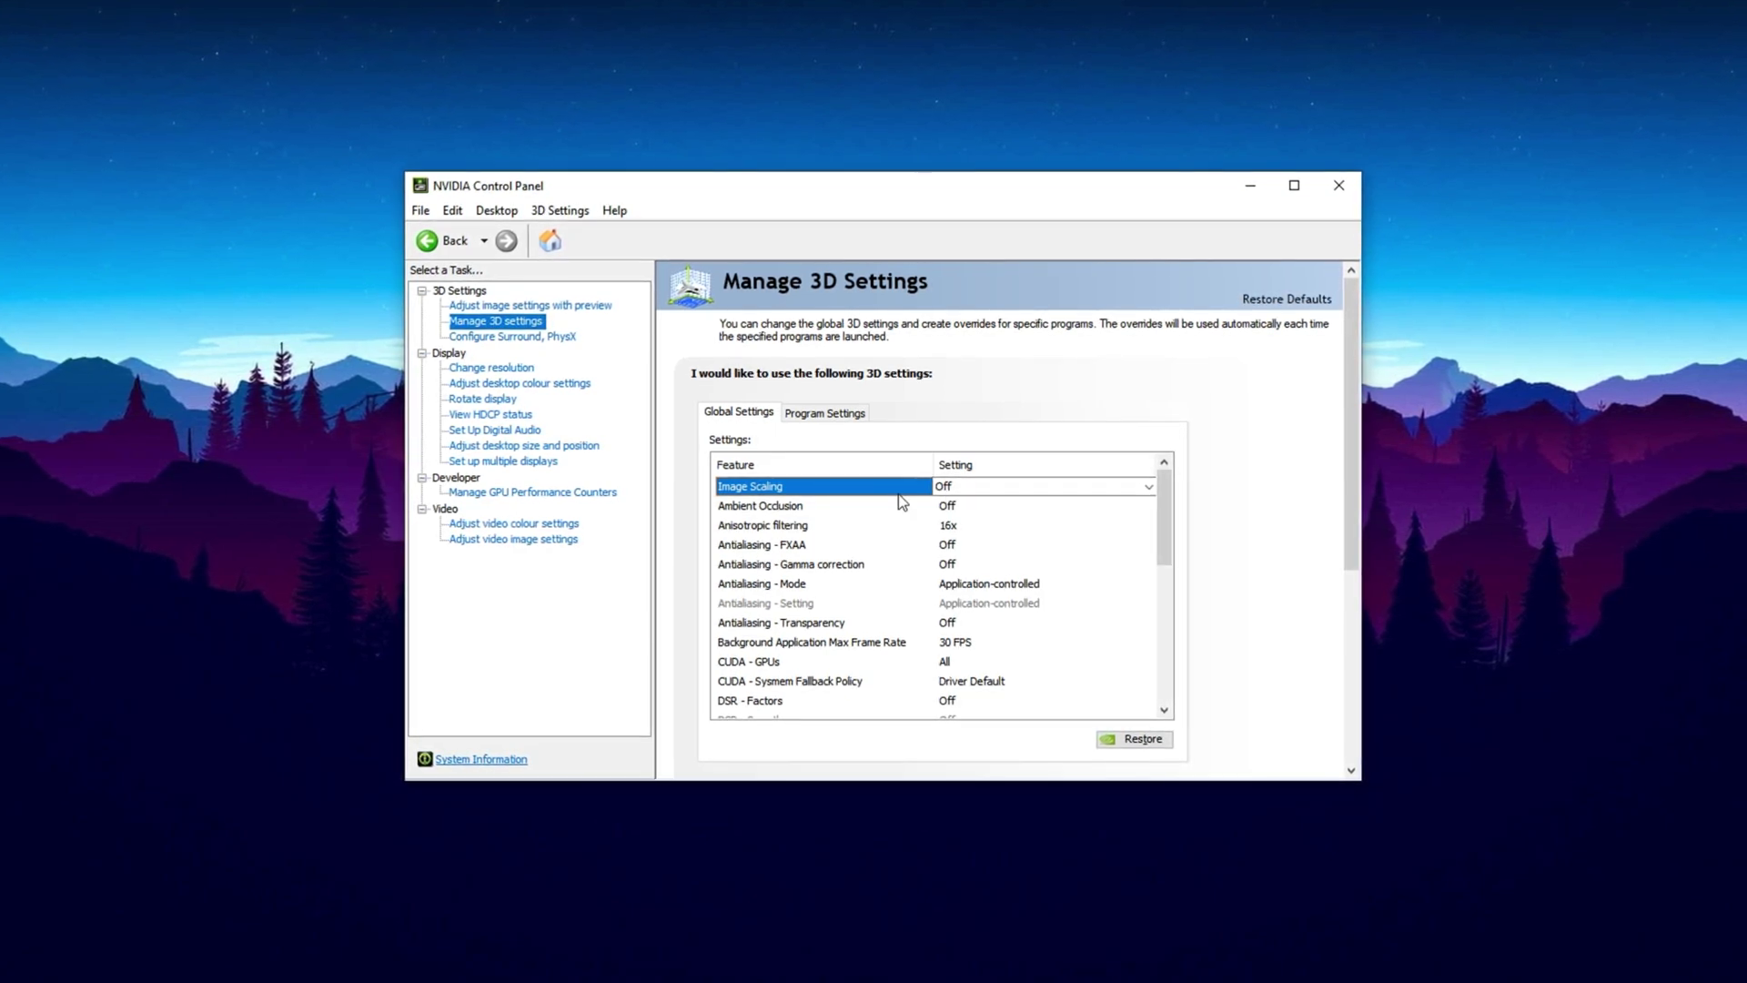
pyautogui.click(752, 510)
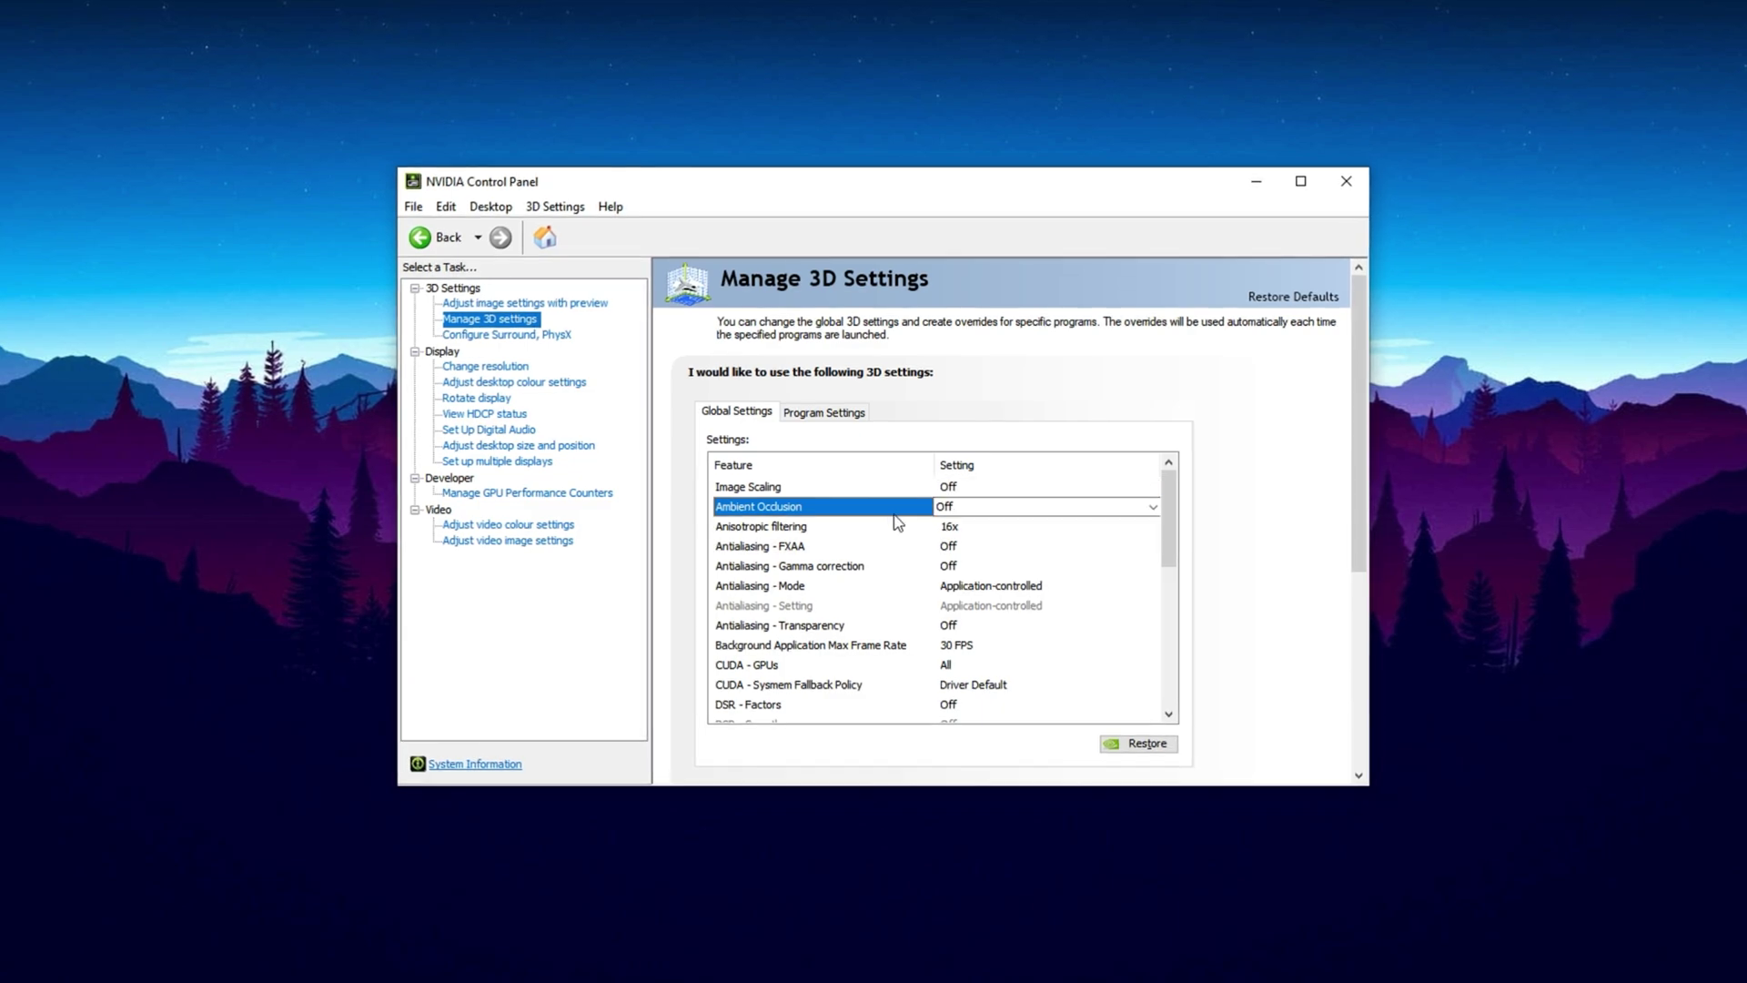
pyautogui.click(752, 529)
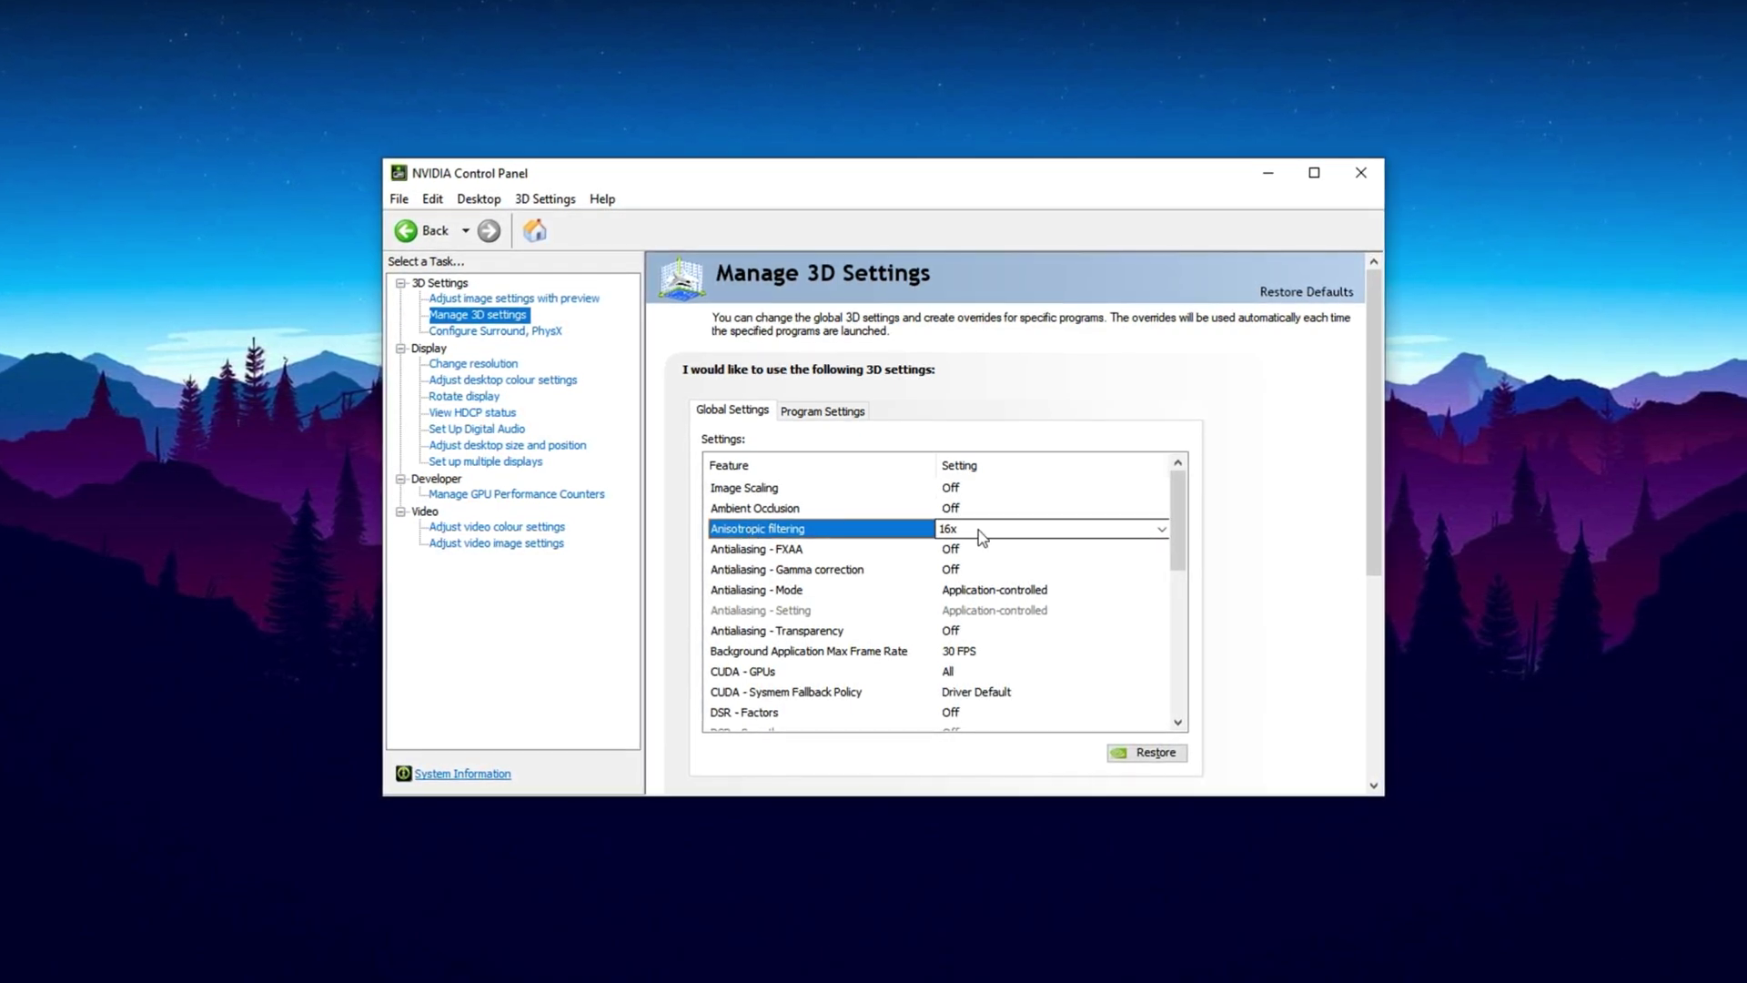
pyautogui.click(723, 551)
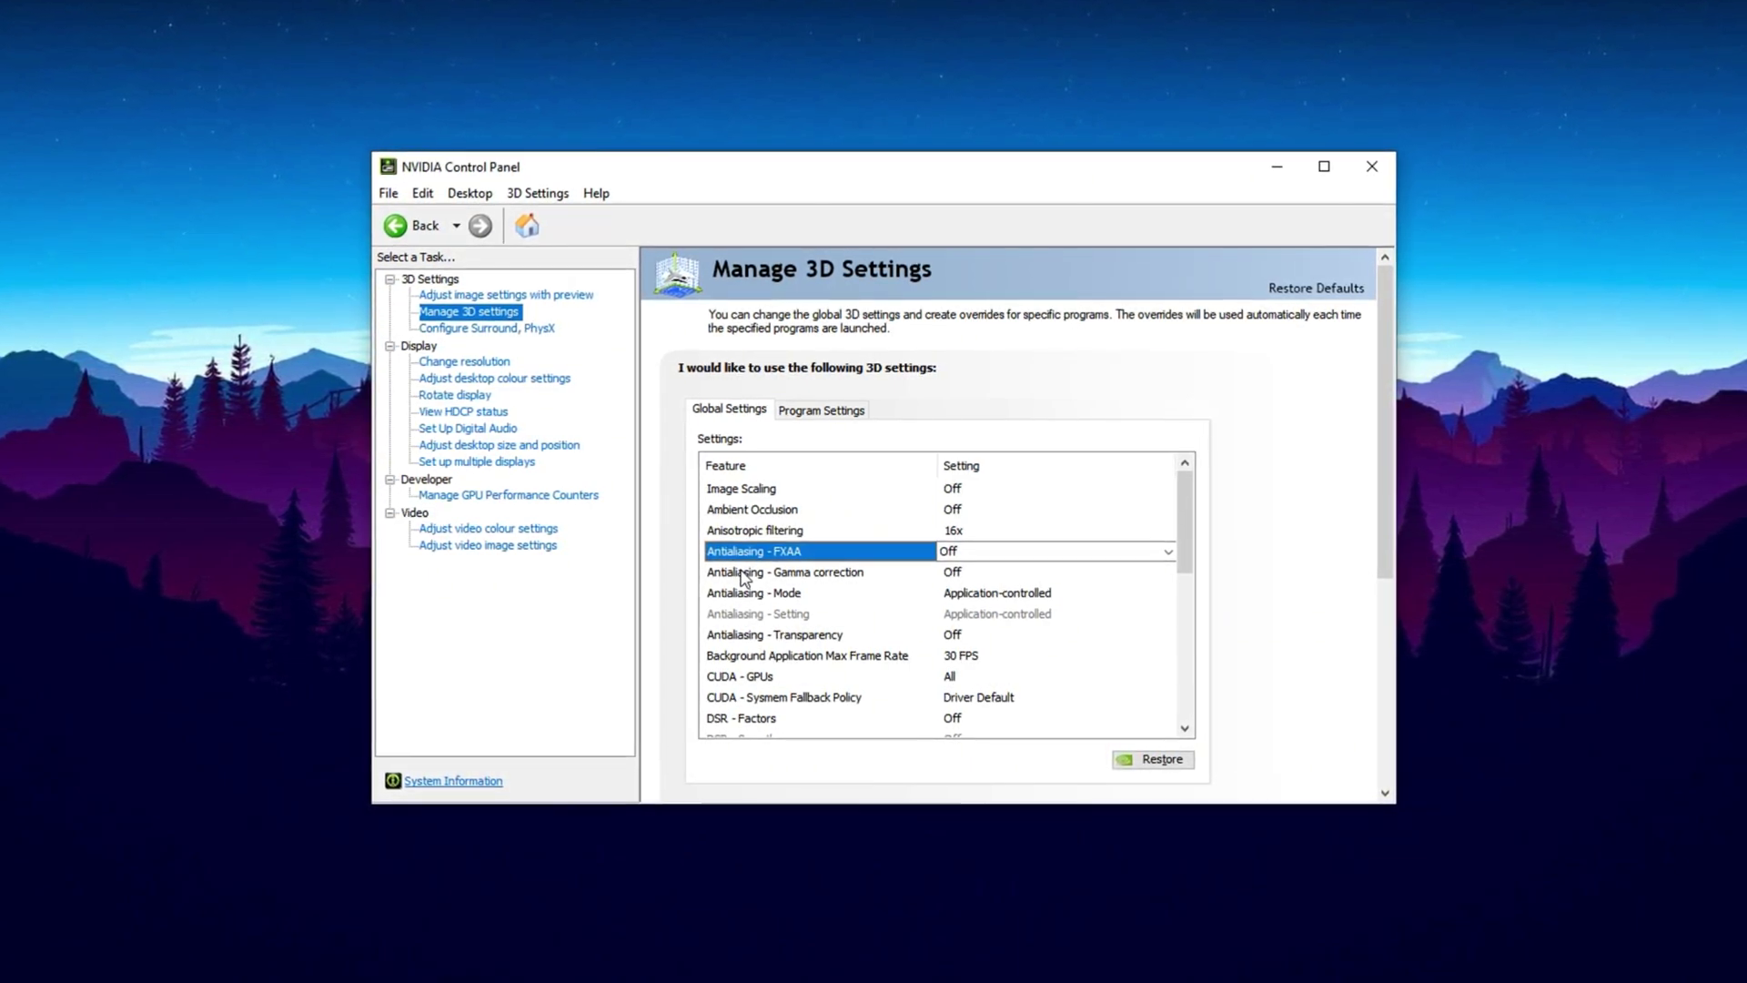
pyautogui.click(744, 574)
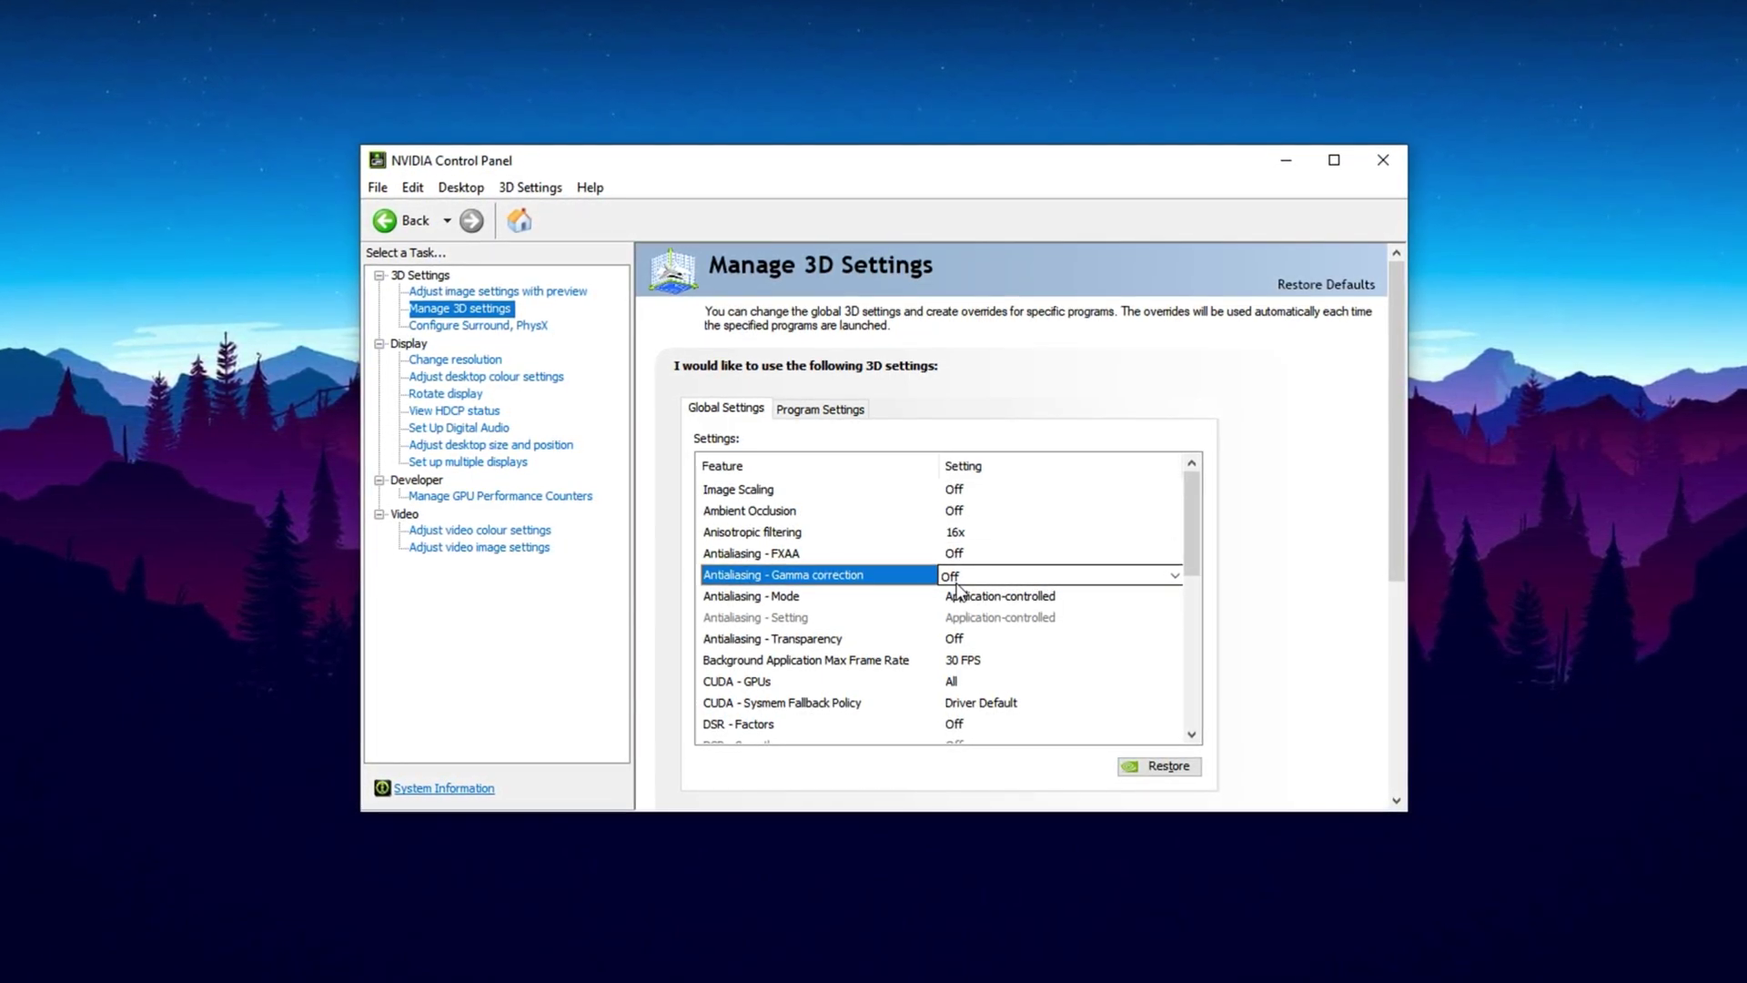
pyautogui.click(735, 600)
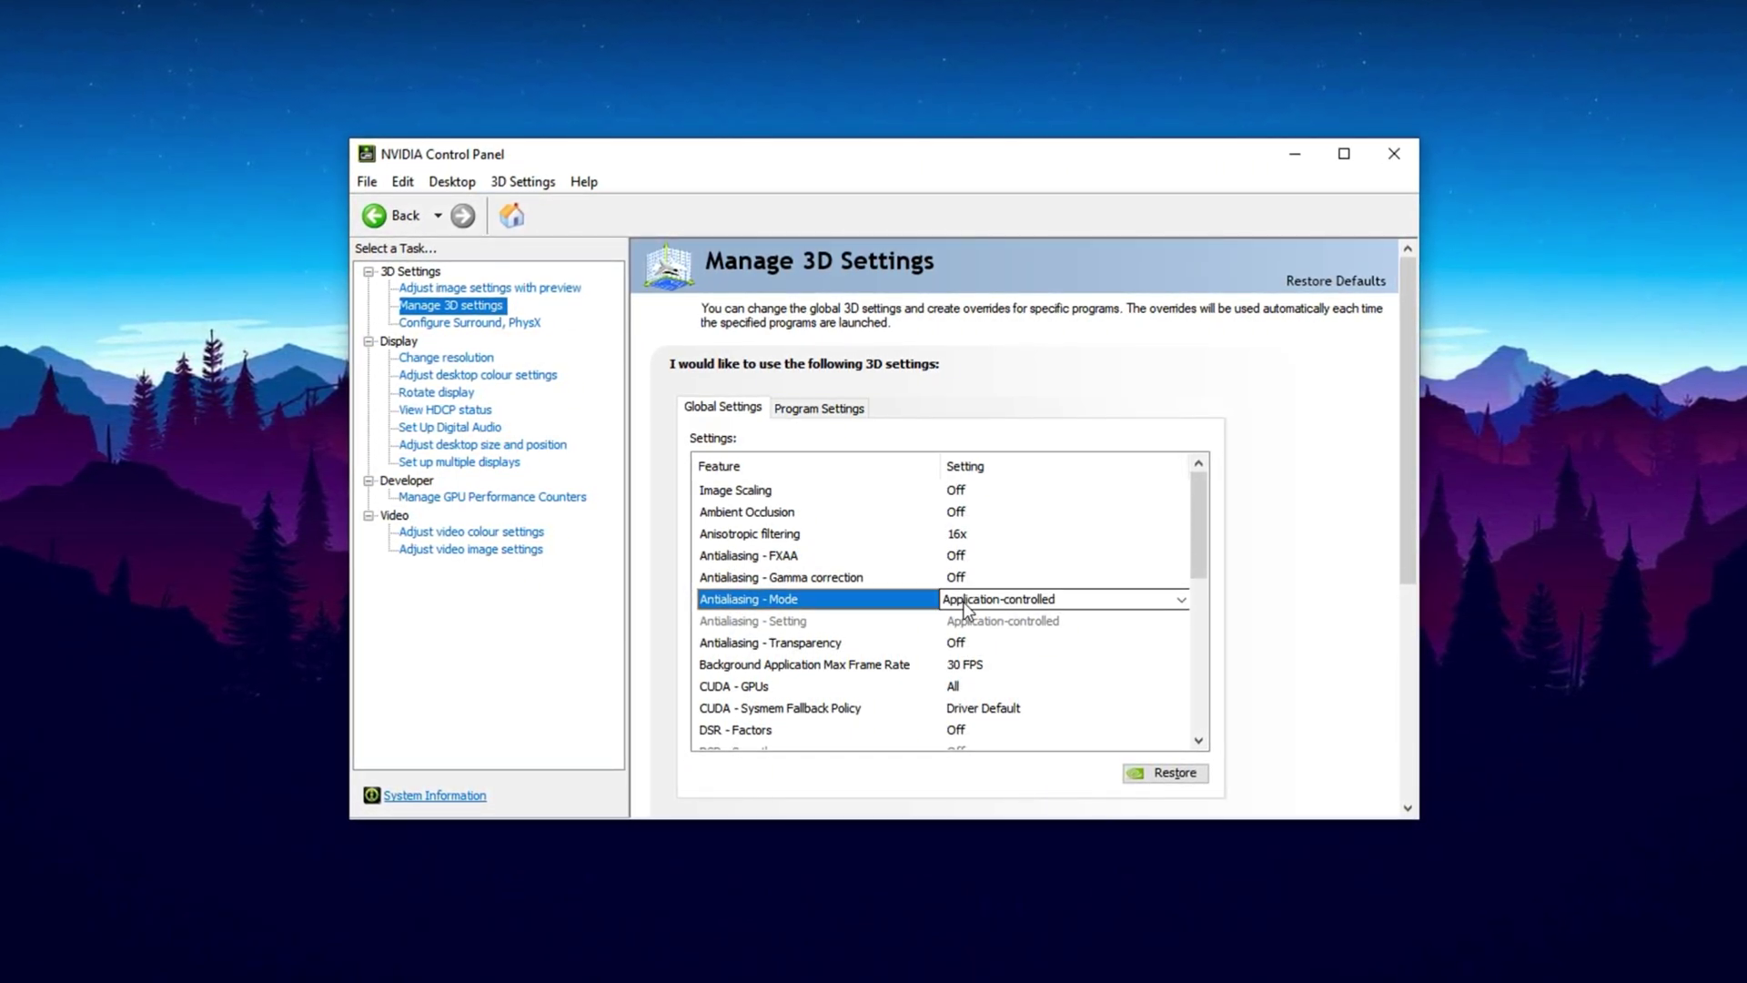
pyautogui.scroll(-1, 910, 573)
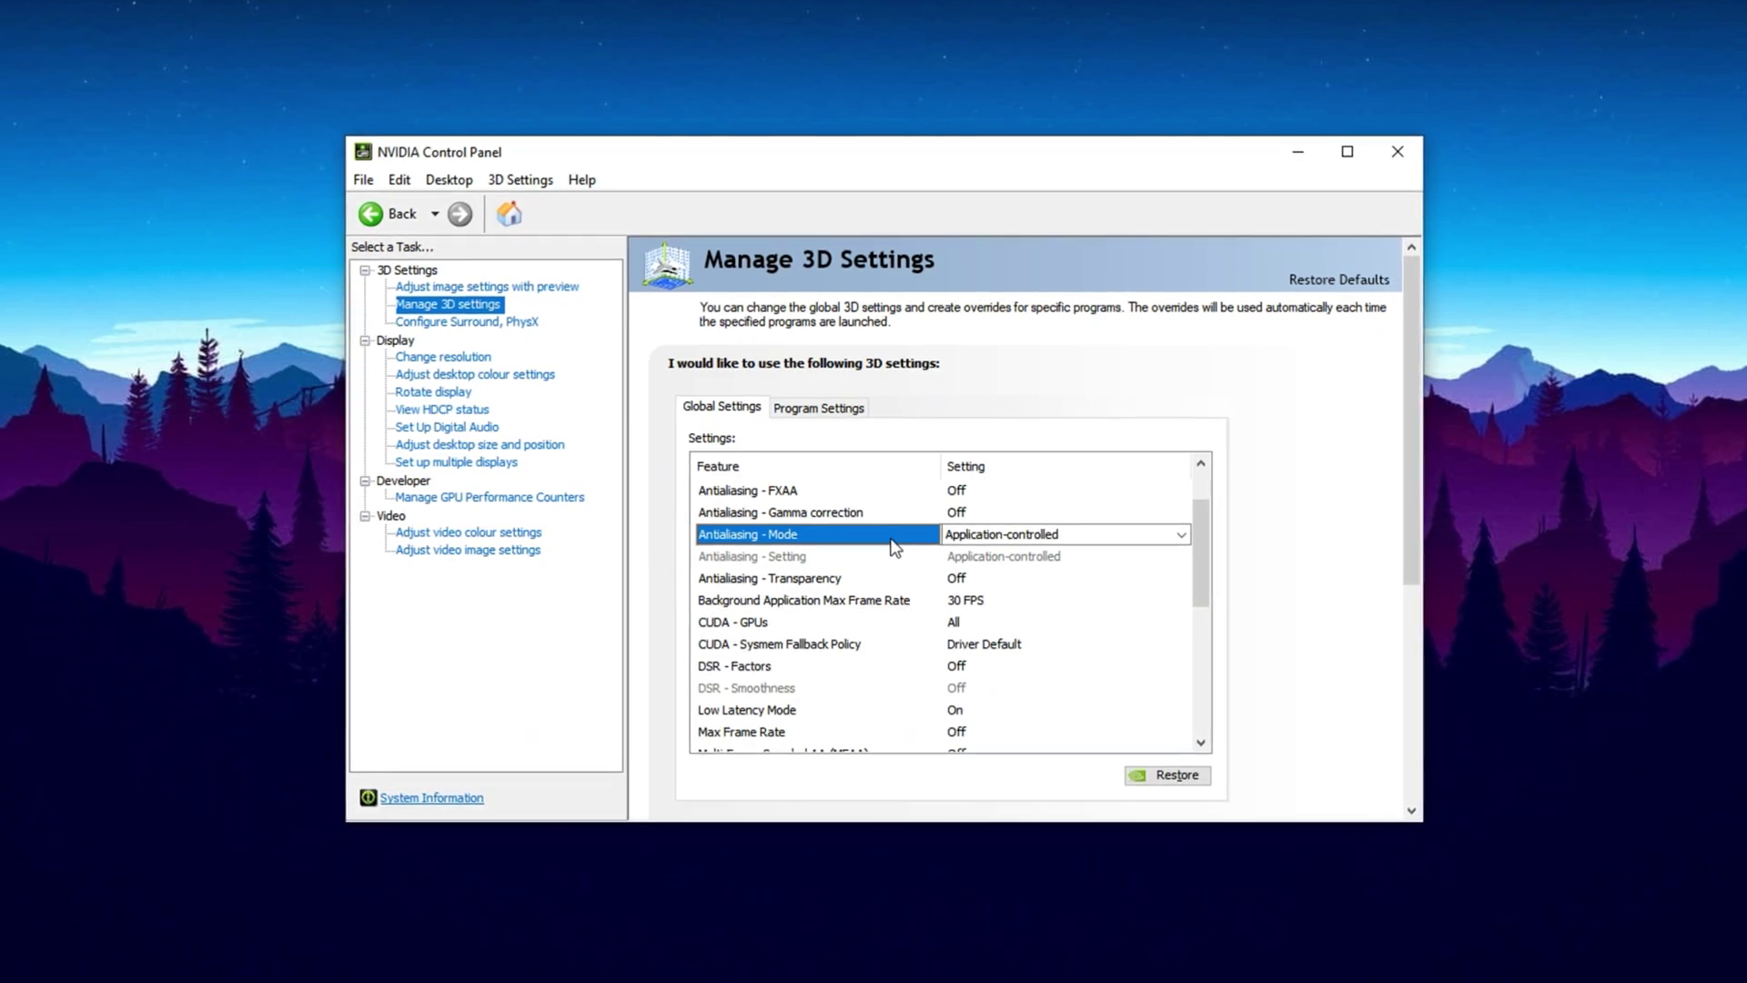
pyautogui.click(845, 577)
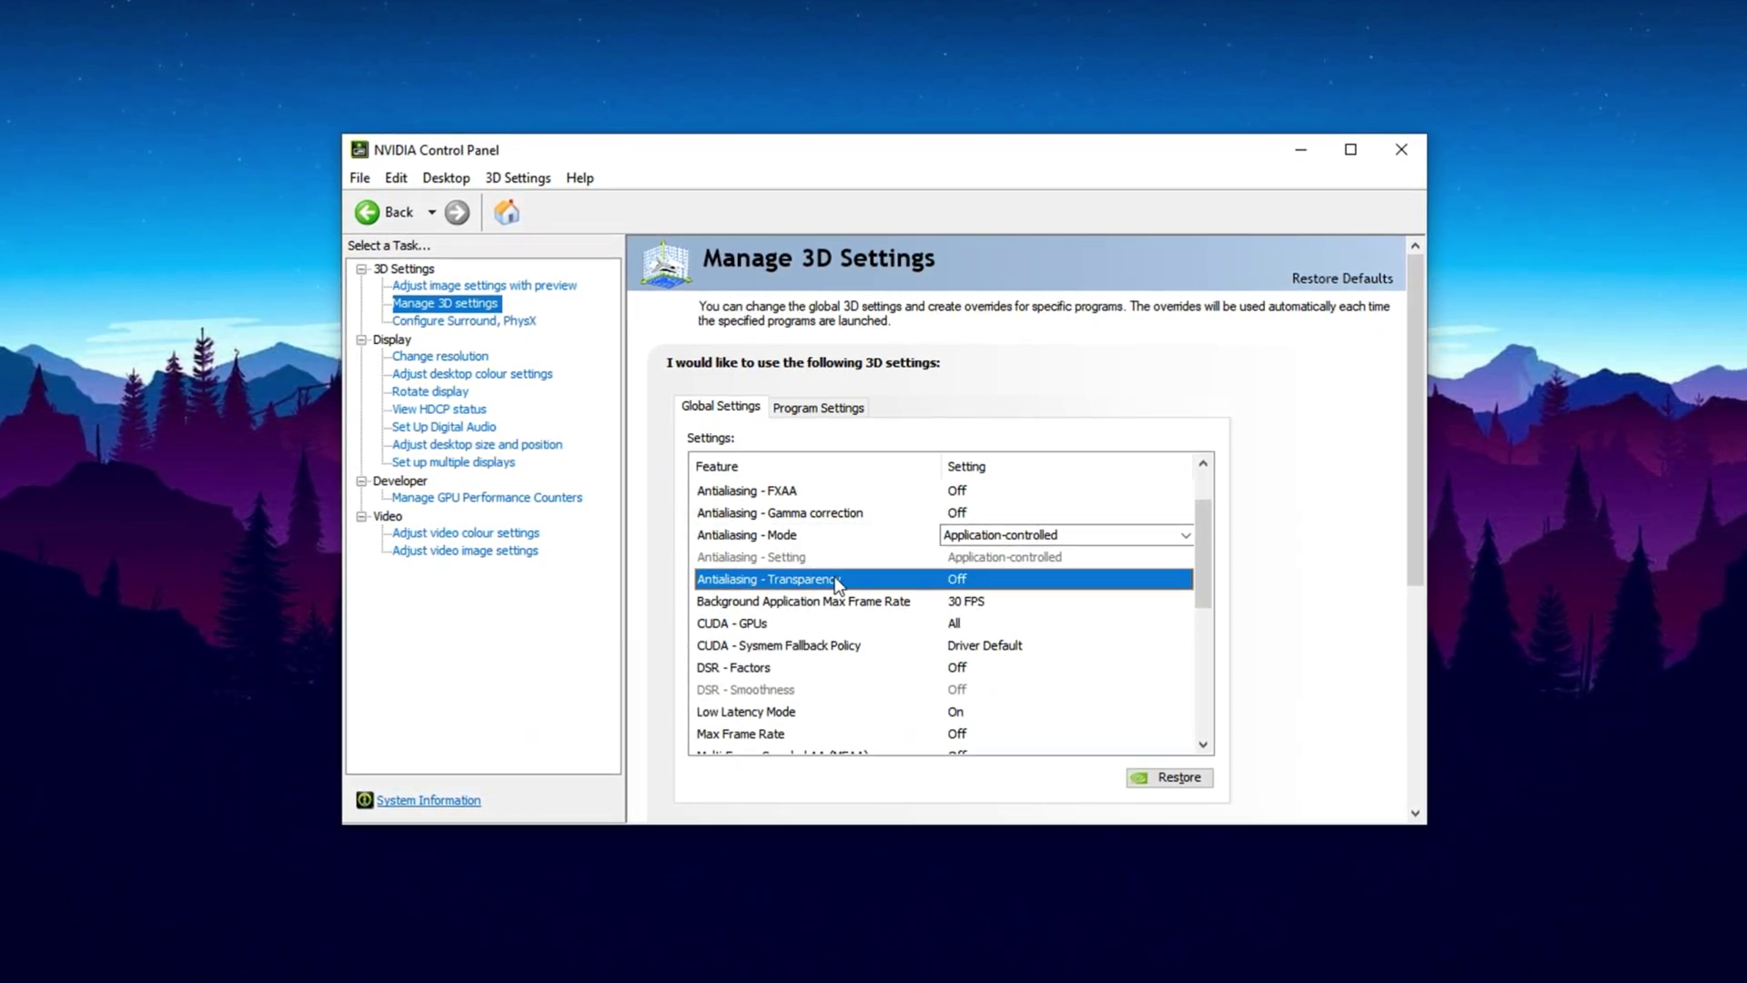
pyautogui.click(974, 581)
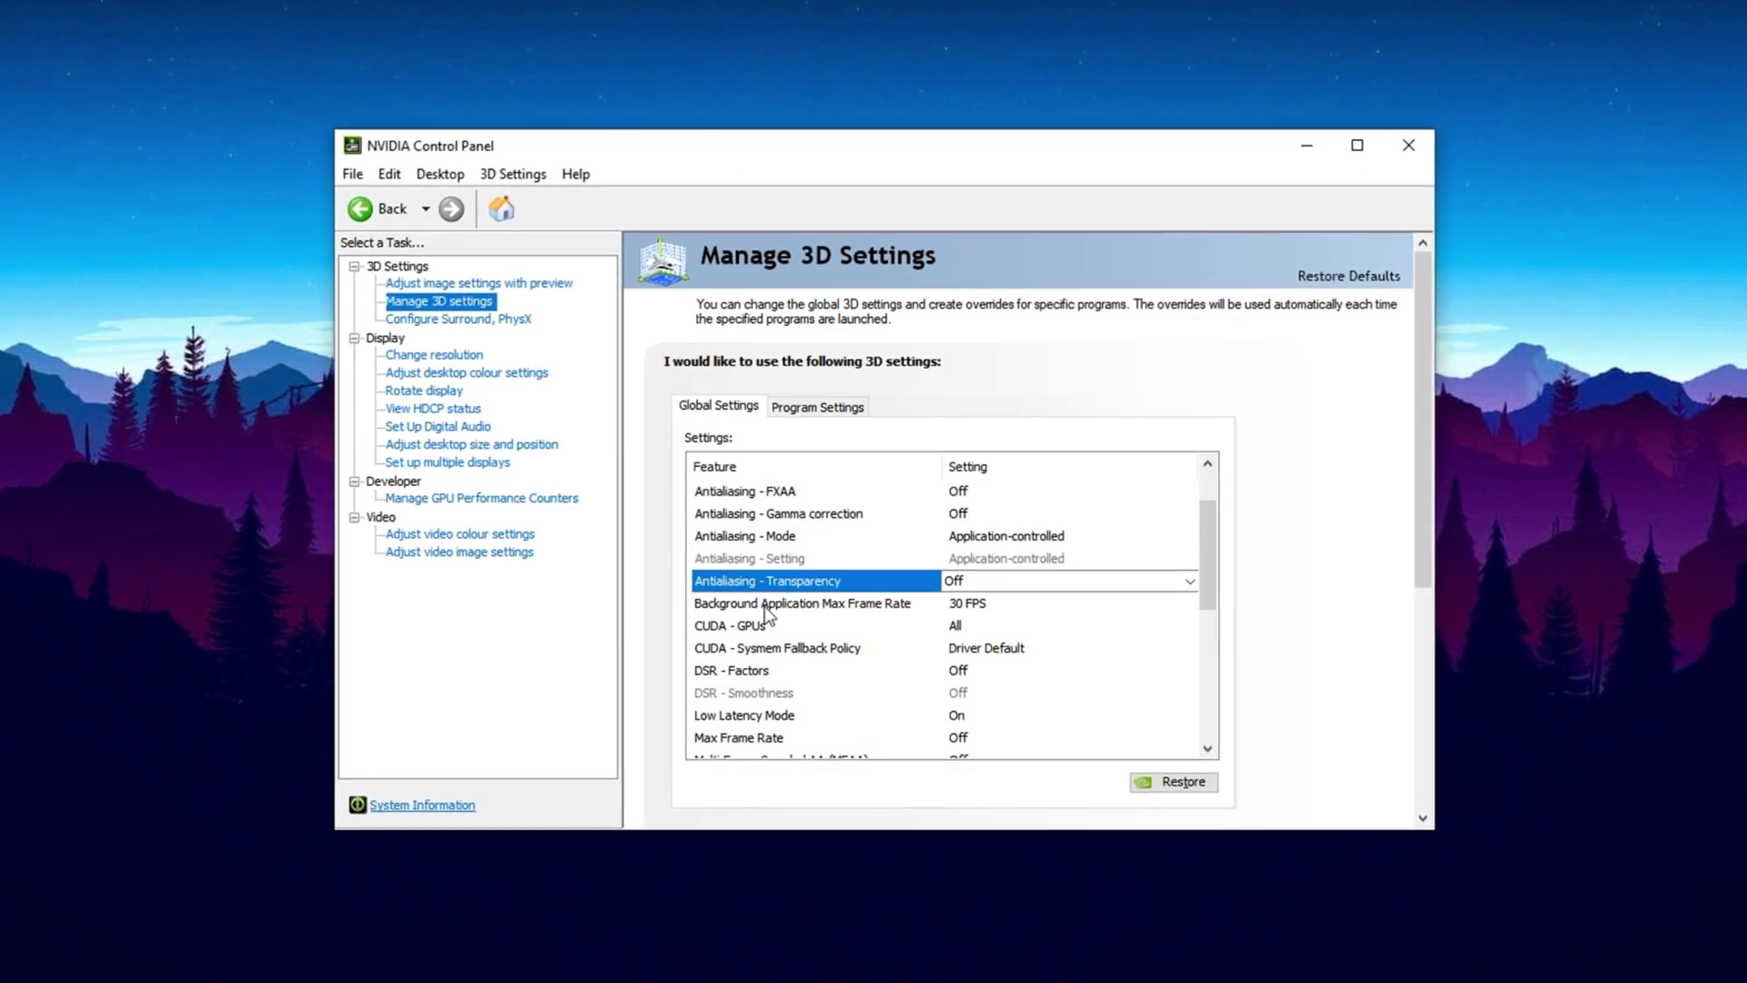
# - Cap Background Application Max Frame Rate at 30 FPS, then review the CUDA and DSR settings
pyautogui.click(970, 604)
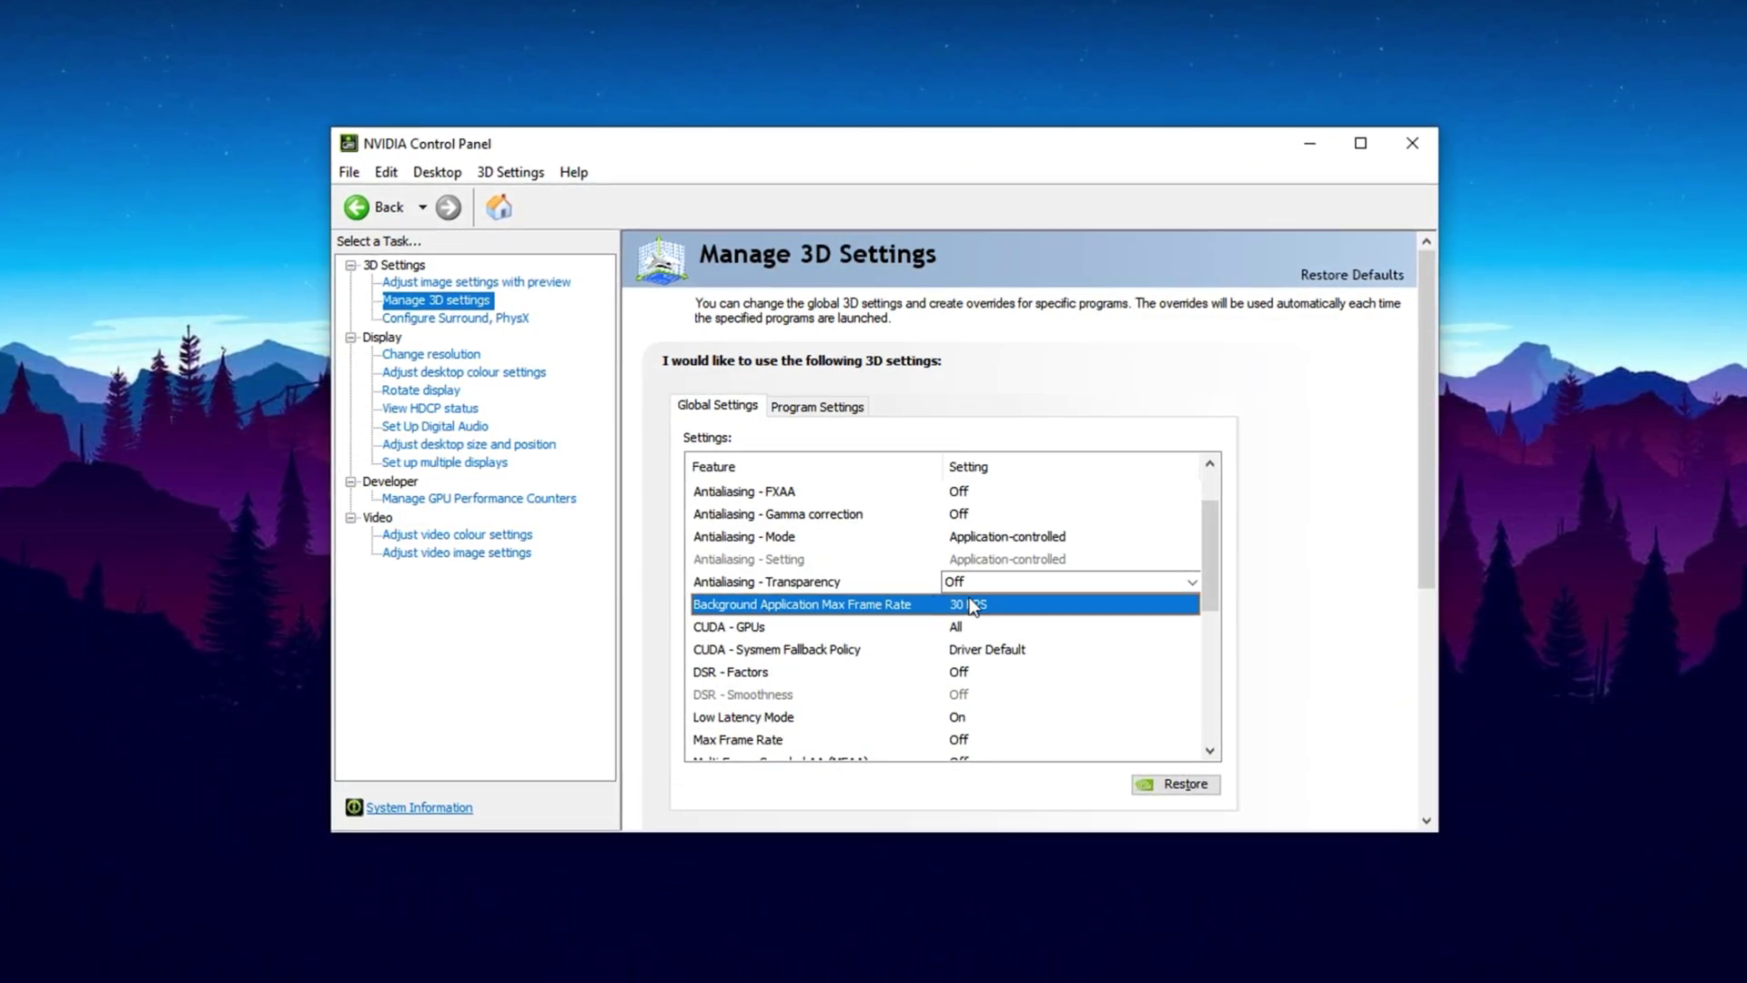
pyautogui.click(1002, 604)
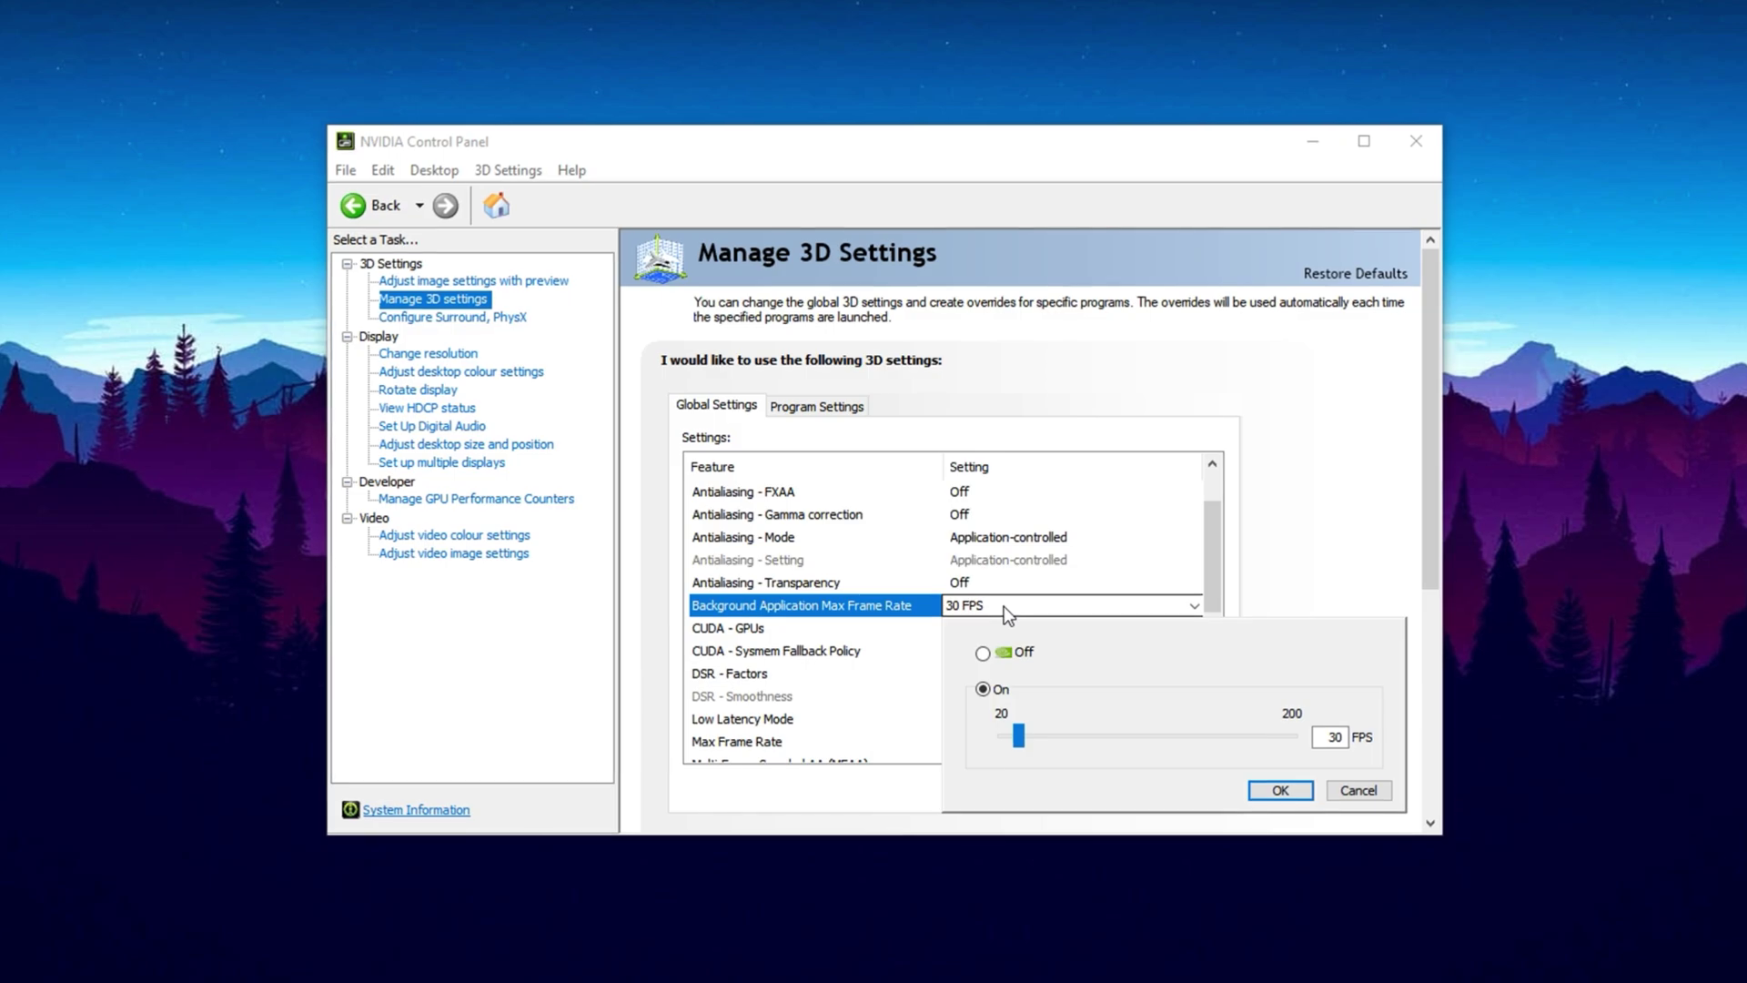
pyautogui.click(1283, 792)
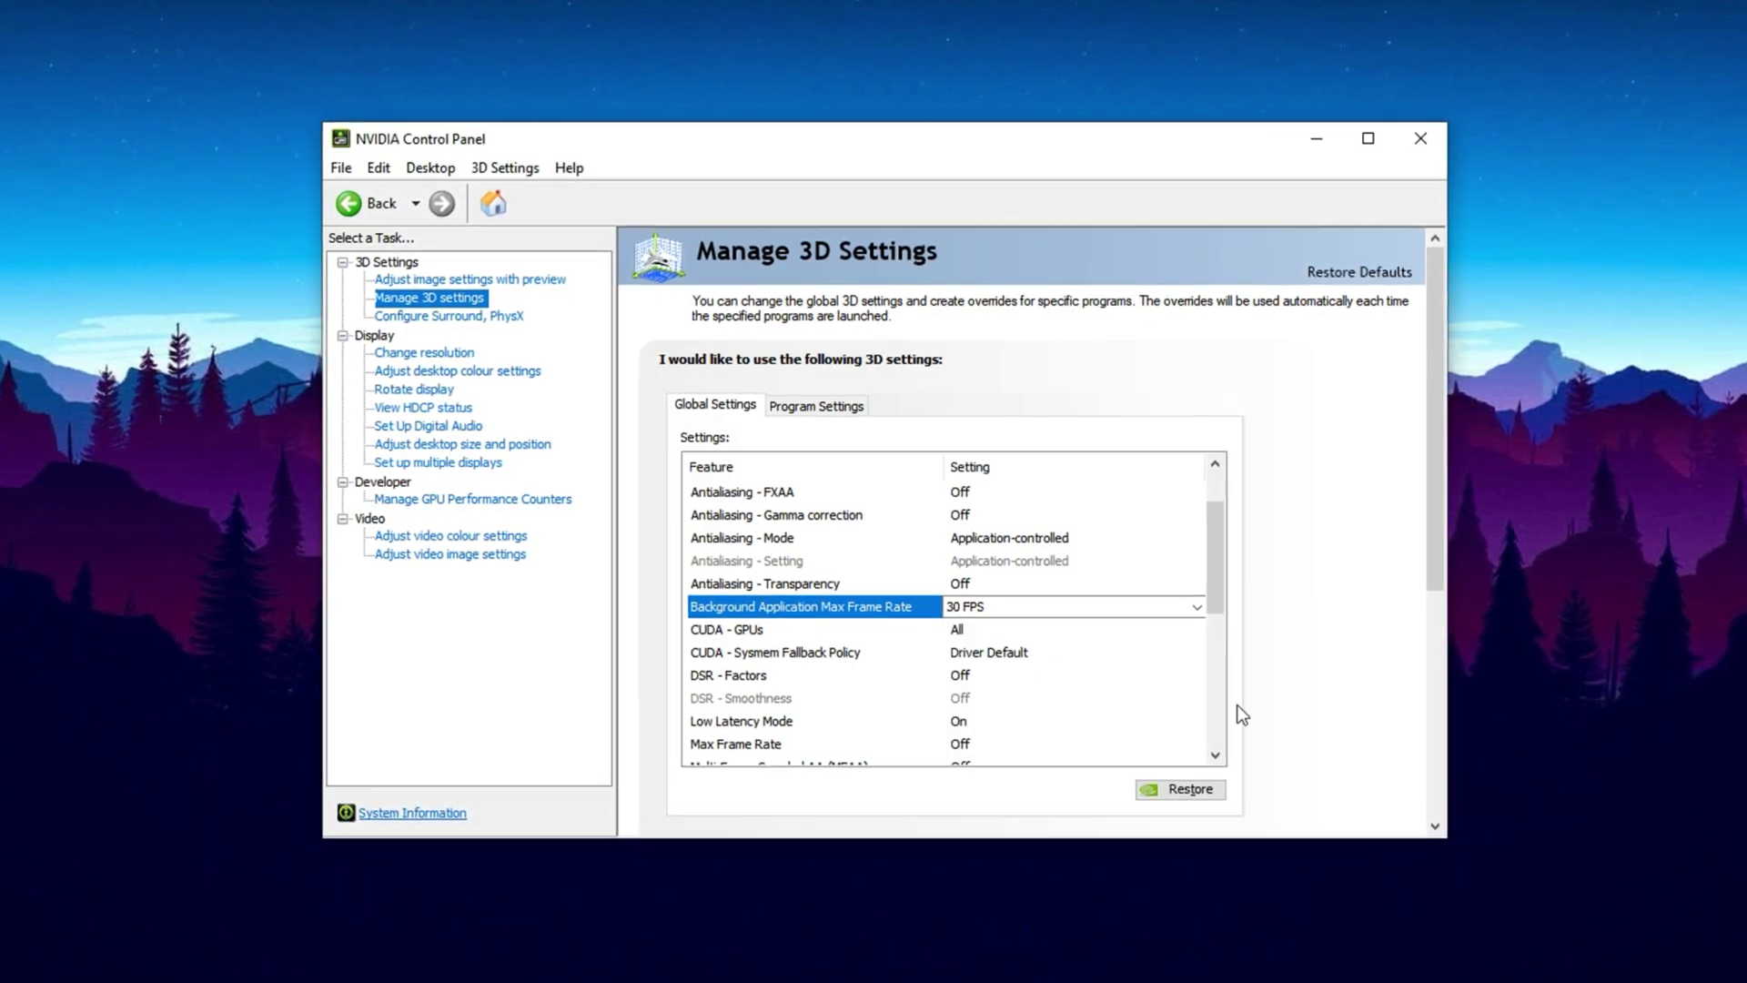
pyautogui.click(732, 634)
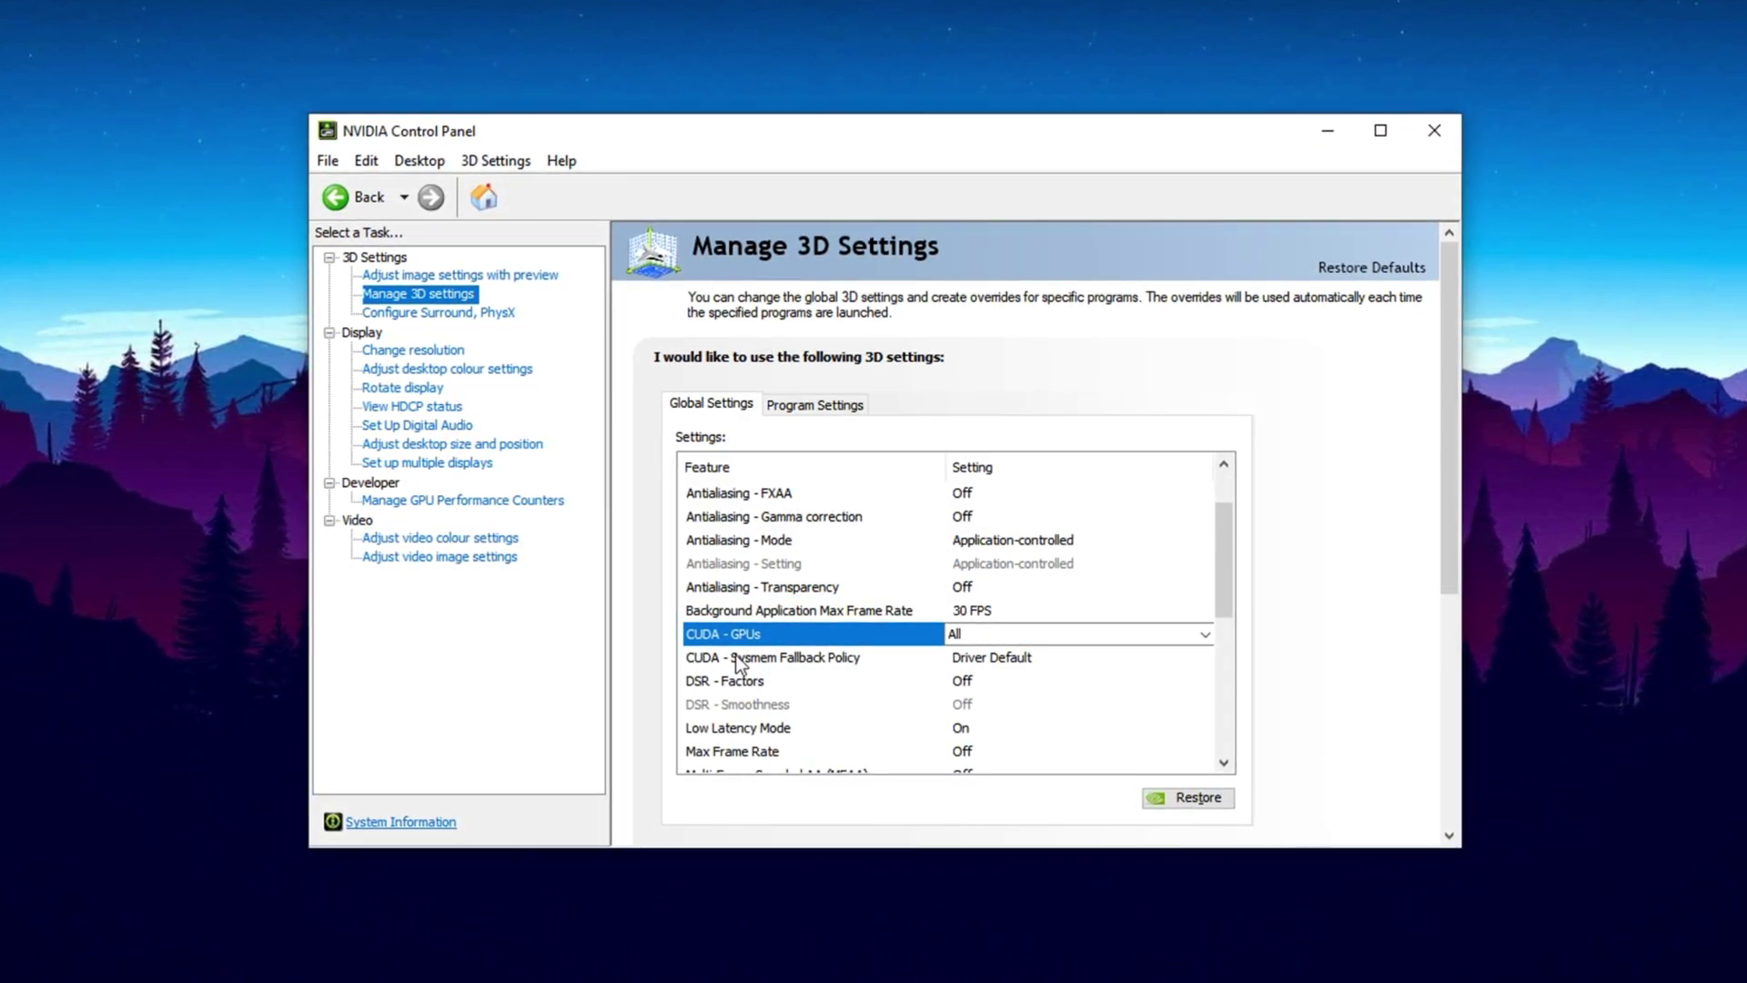
pyautogui.click(735, 657)
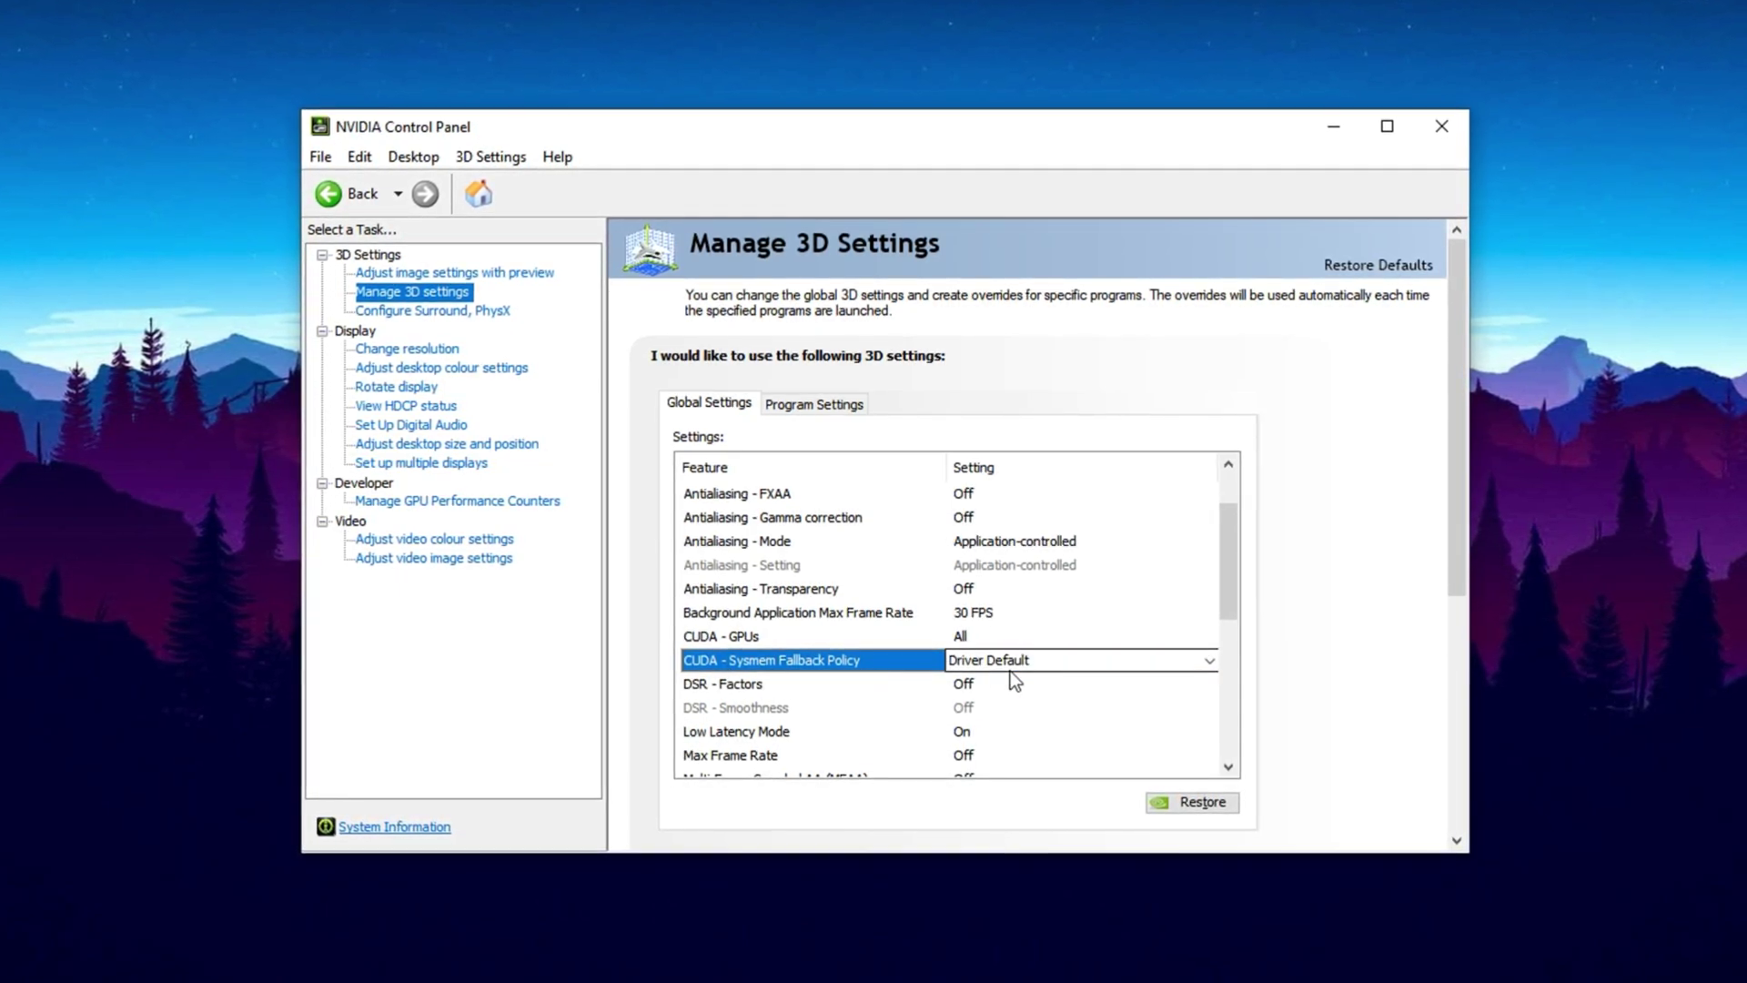
pyautogui.click(726, 687)
pyautogui.scroll(-2, 786, 705)
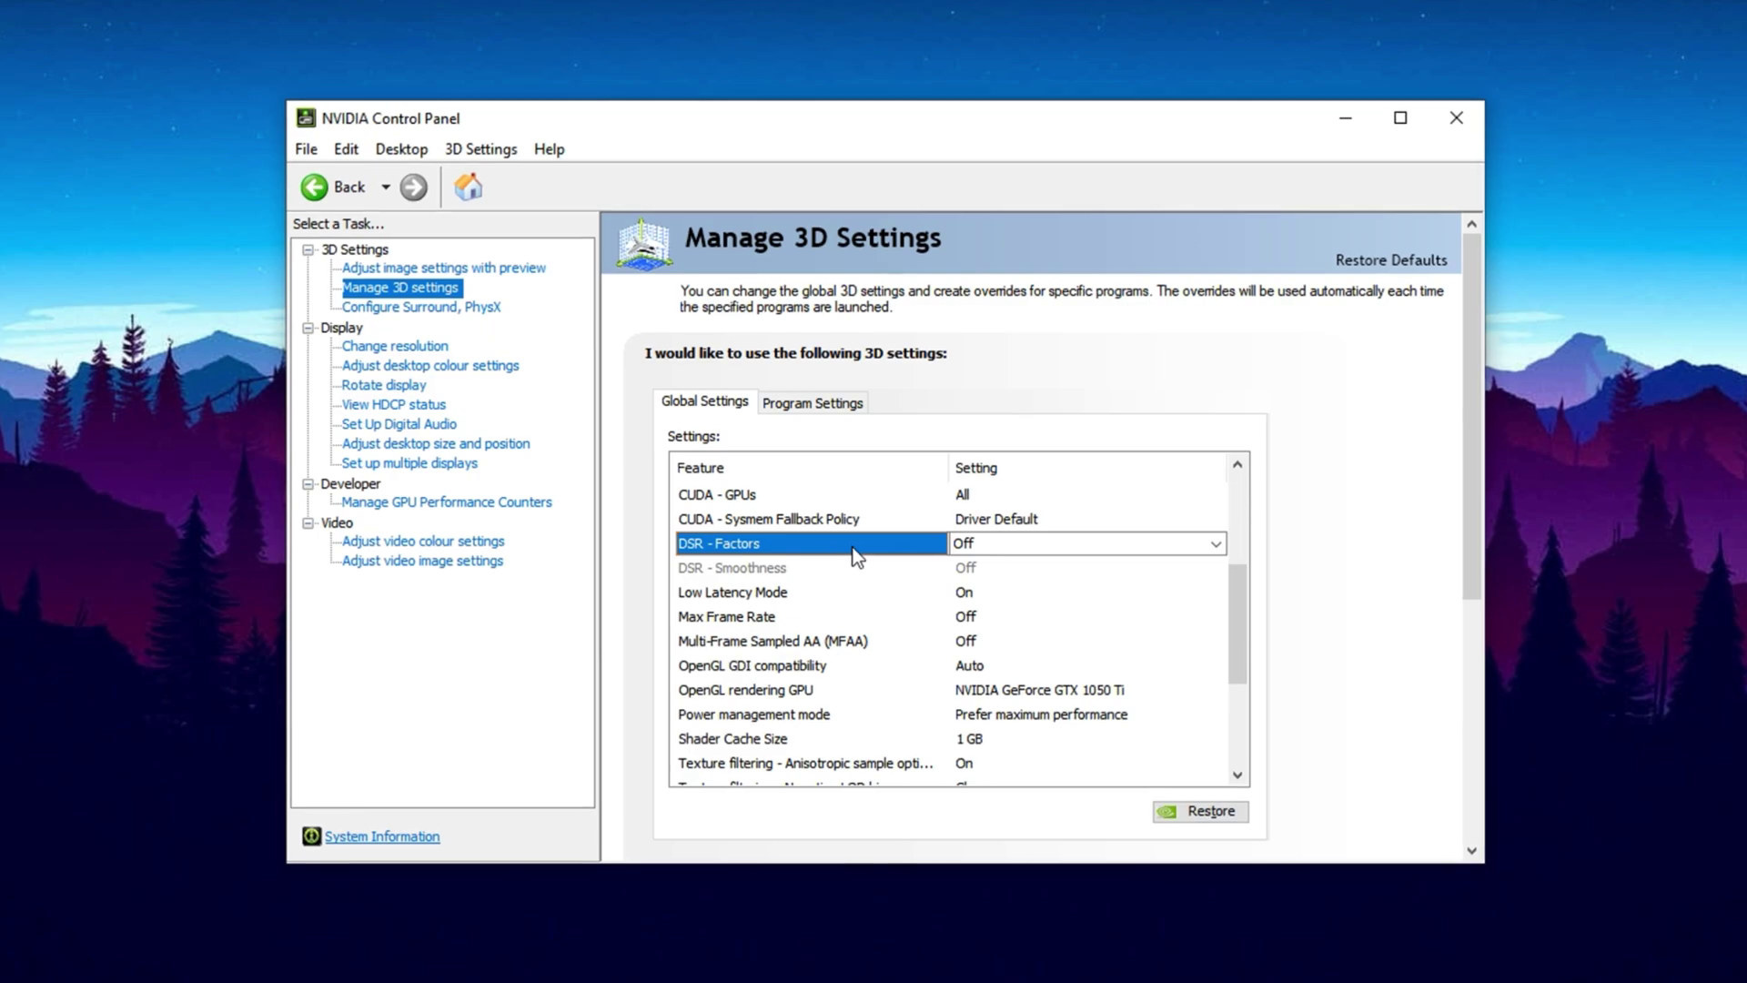
# - Keep Low Latency Mode On and review Max Frame Rate, MFAA and OpenGL GDI compatibility
pyautogui.click(723, 597)
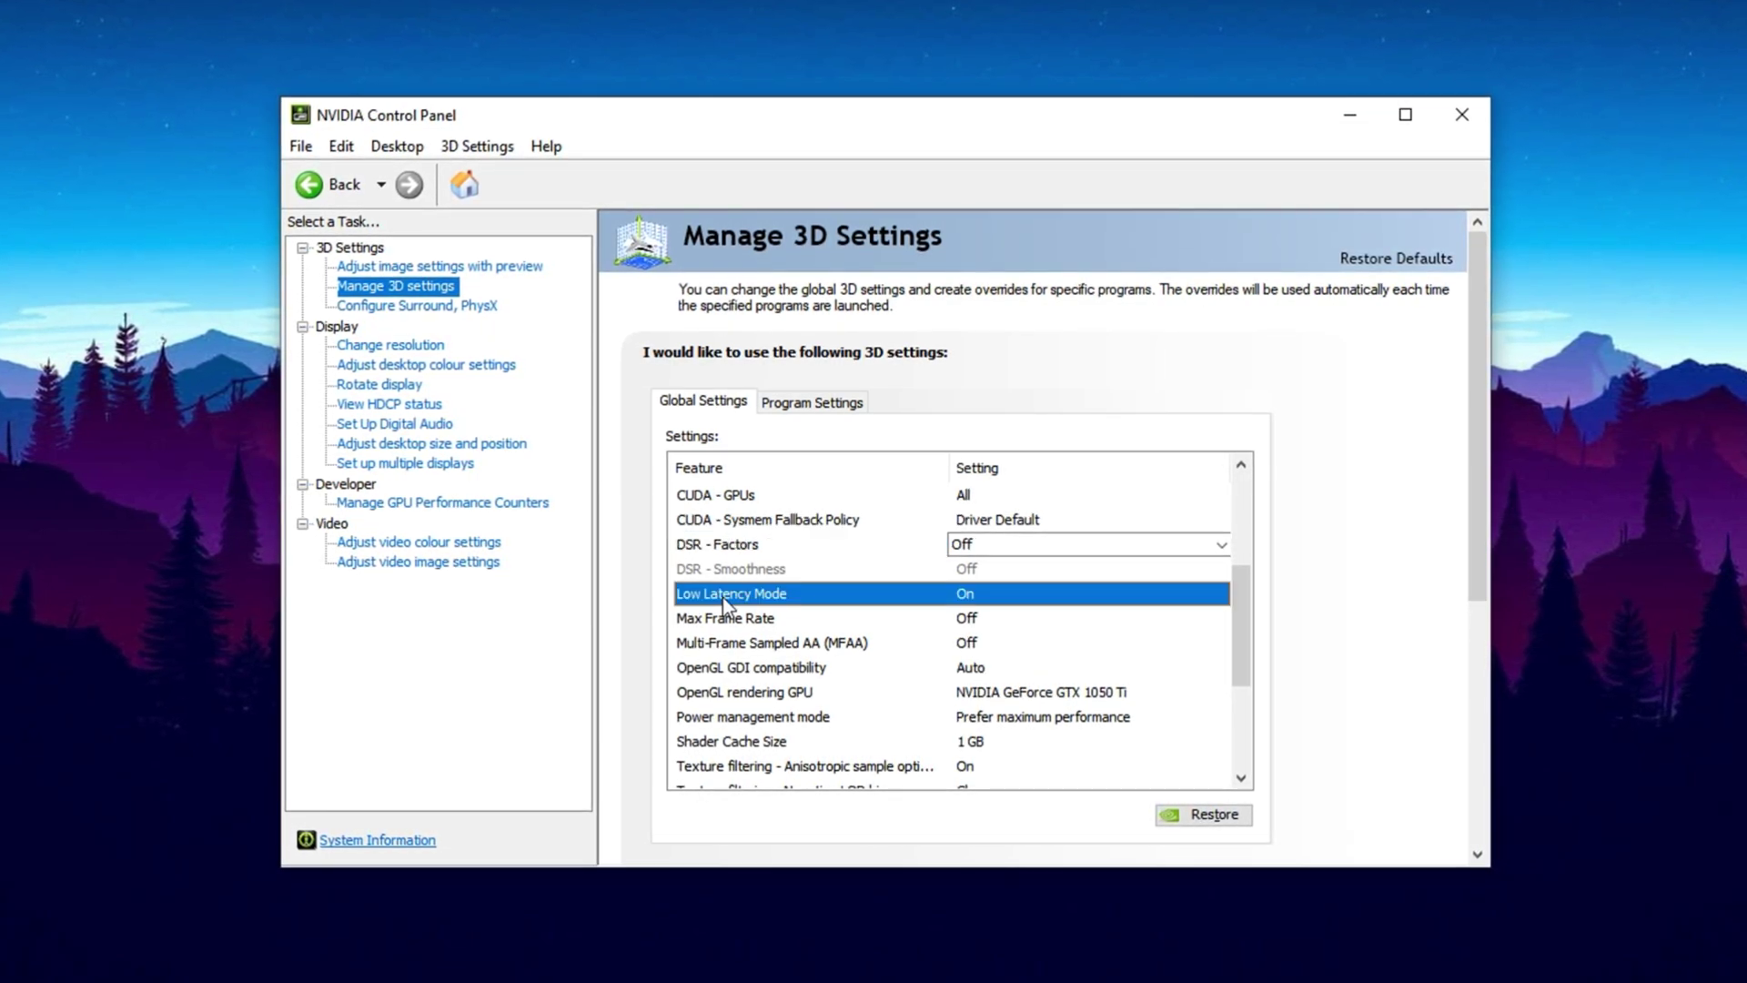
pyautogui.click(1017, 599)
pyautogui.click(1023, 596)
pyautogui.click(1023, 597)
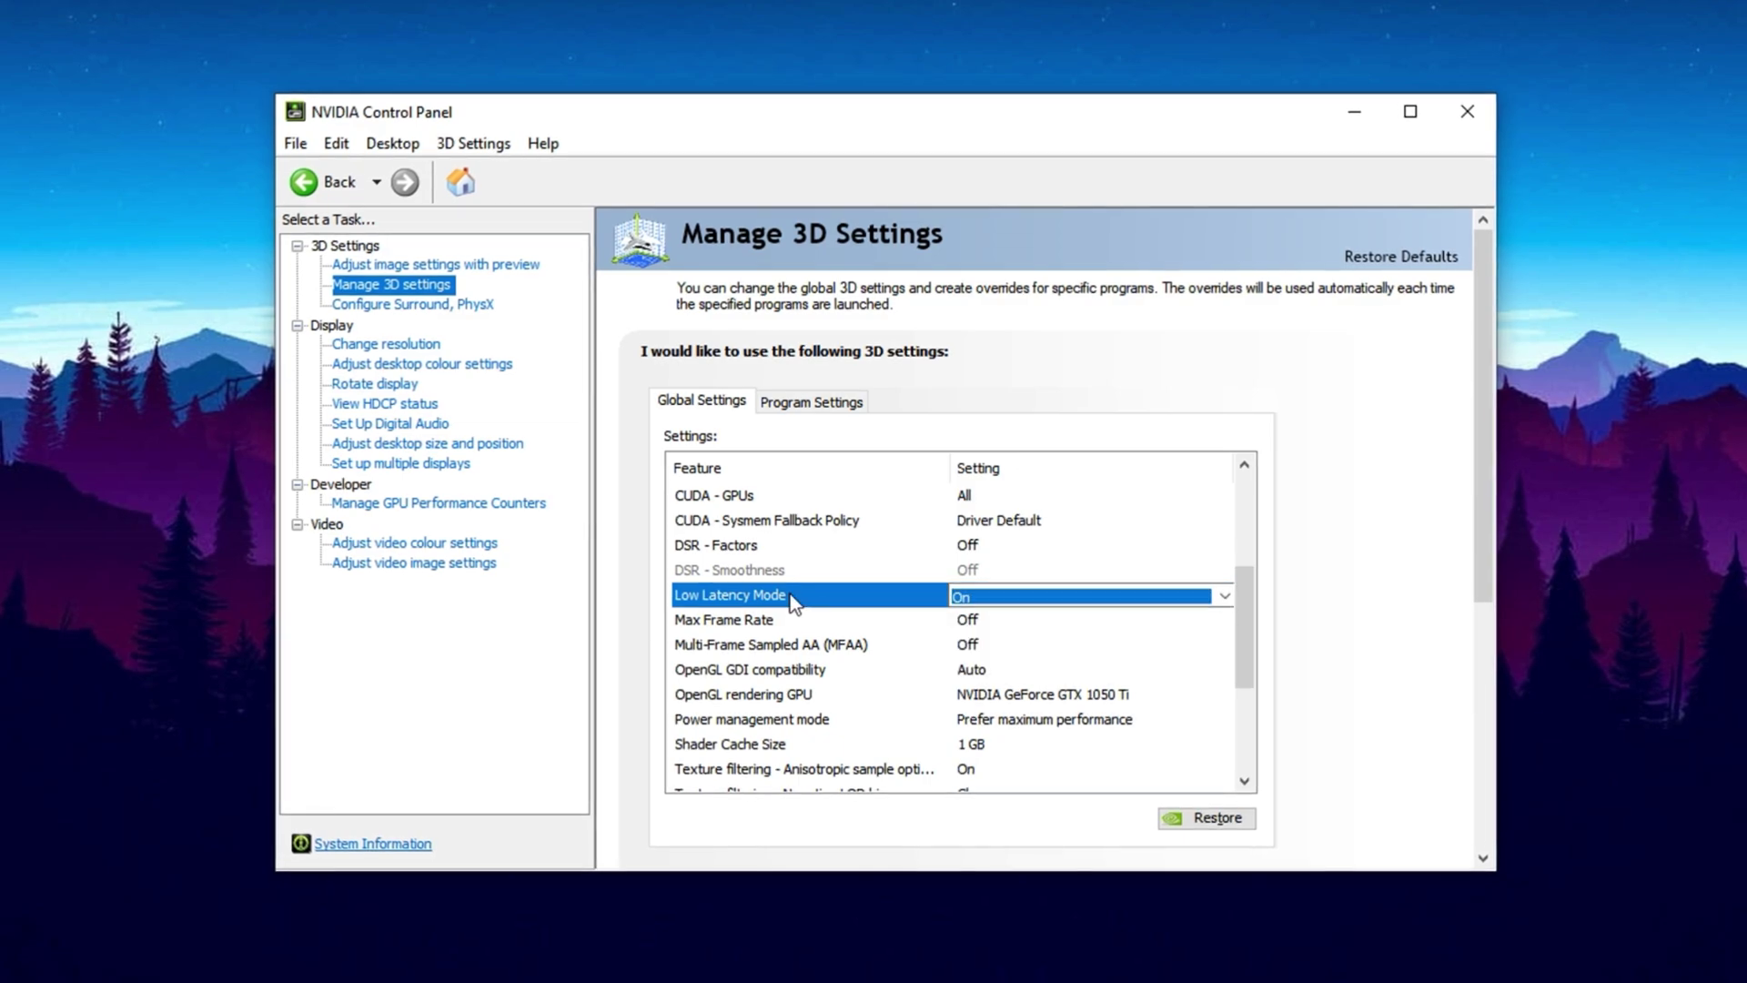
pyautogui.click(741, 622)
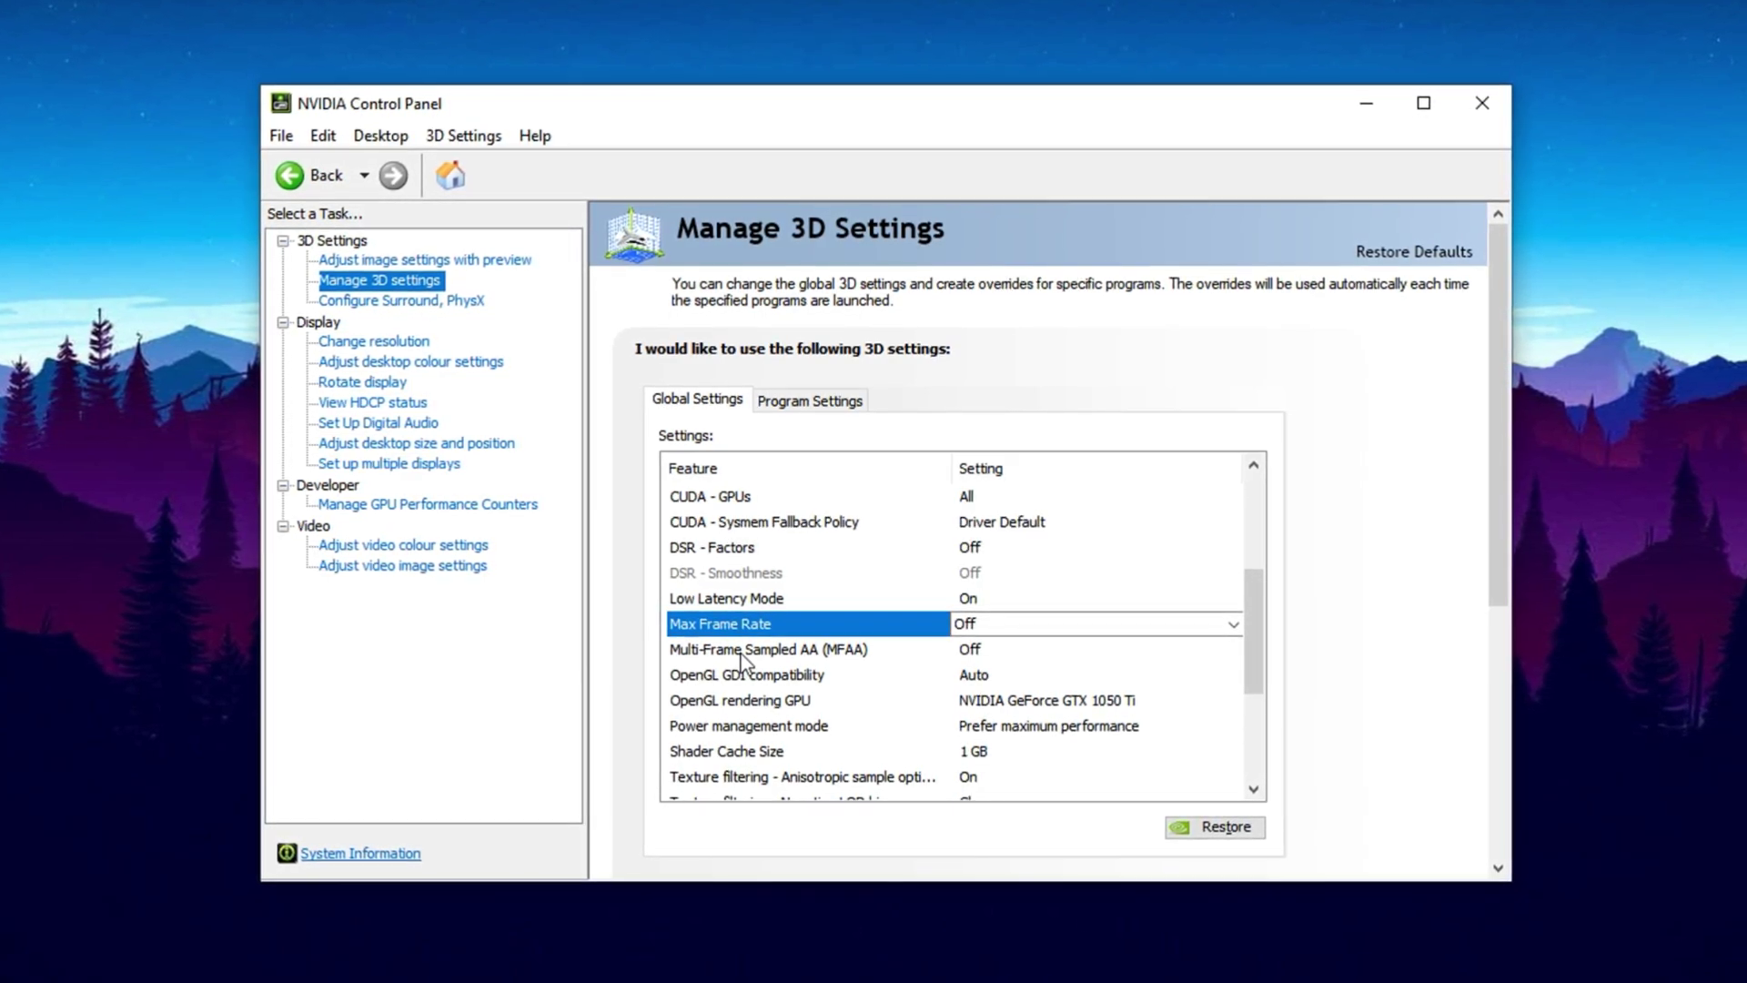
pyautogui.click(743, 652)
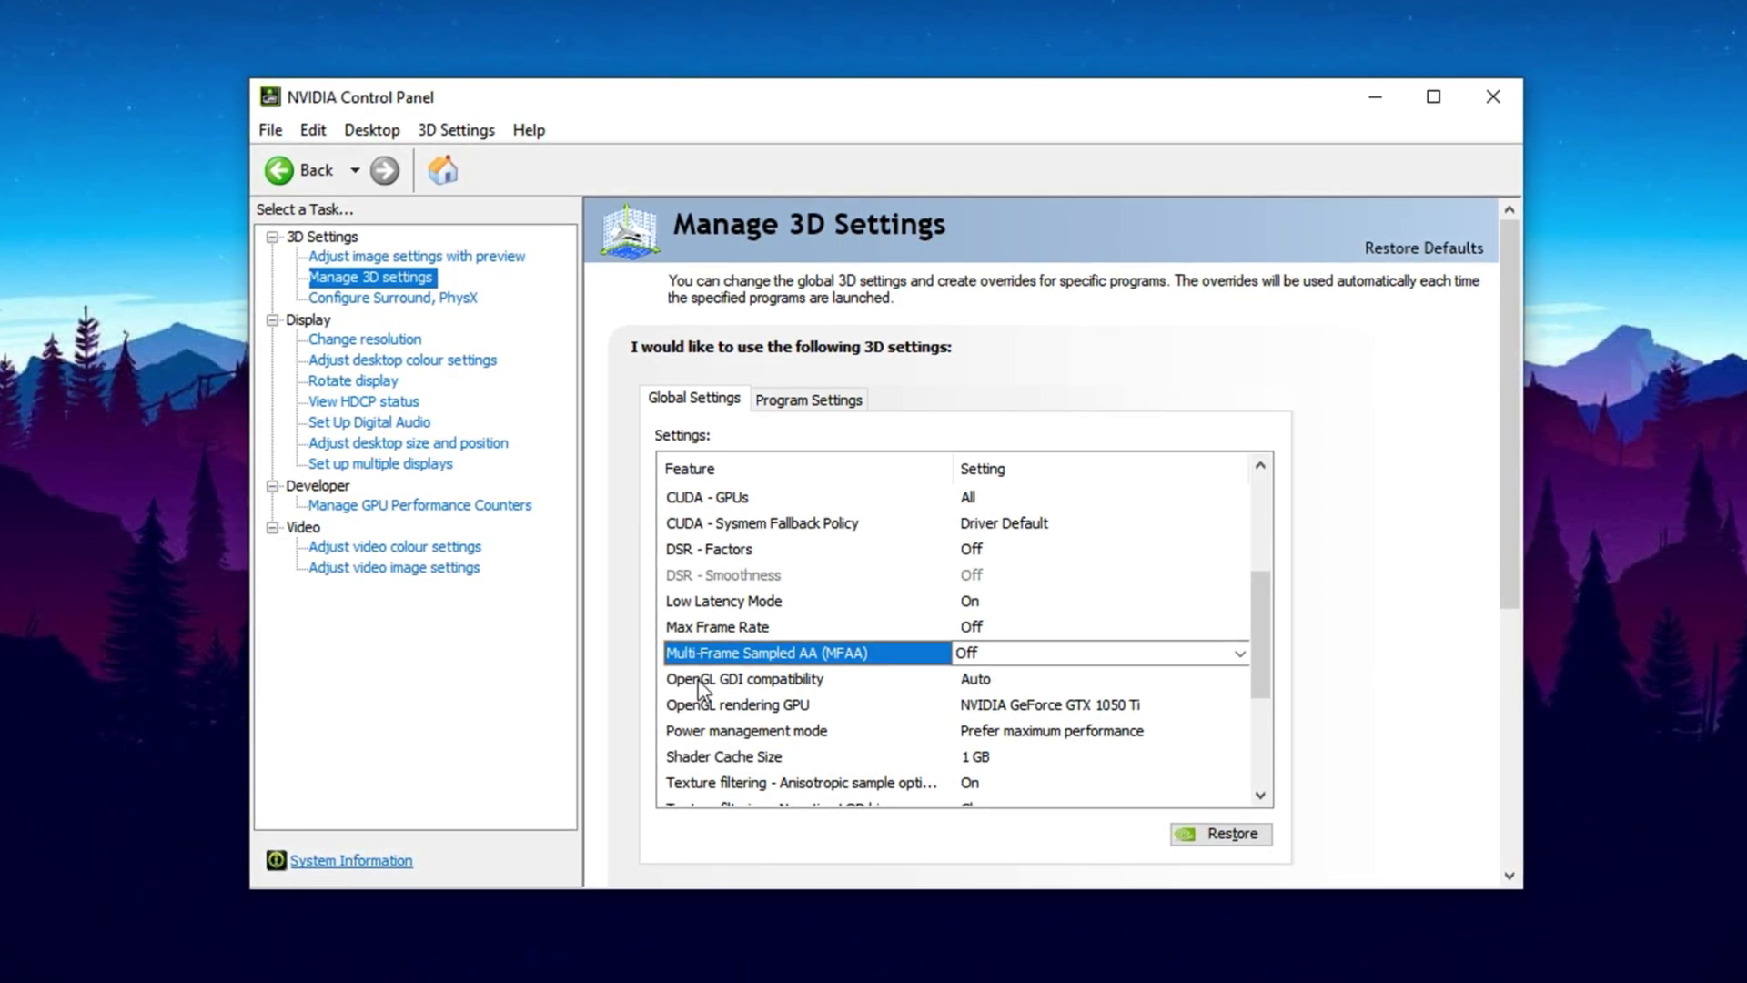
pyautogui.click(697, 679)
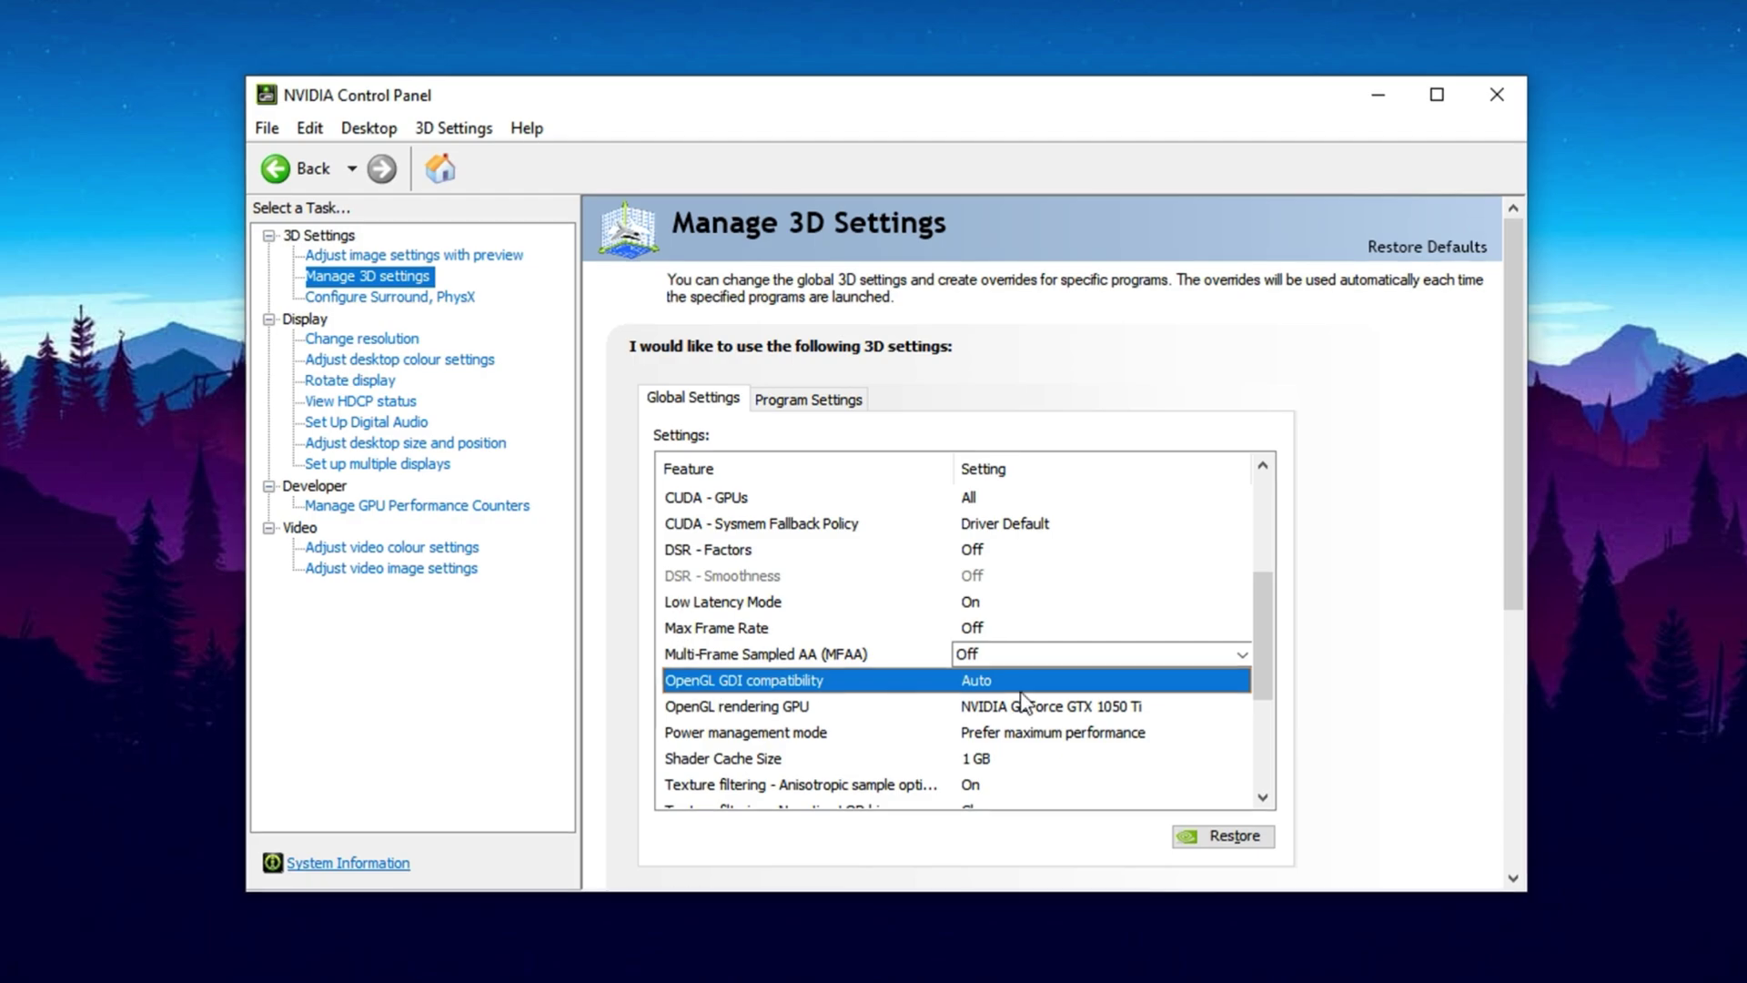
pyautogui.scroll(-2, 910, 655)
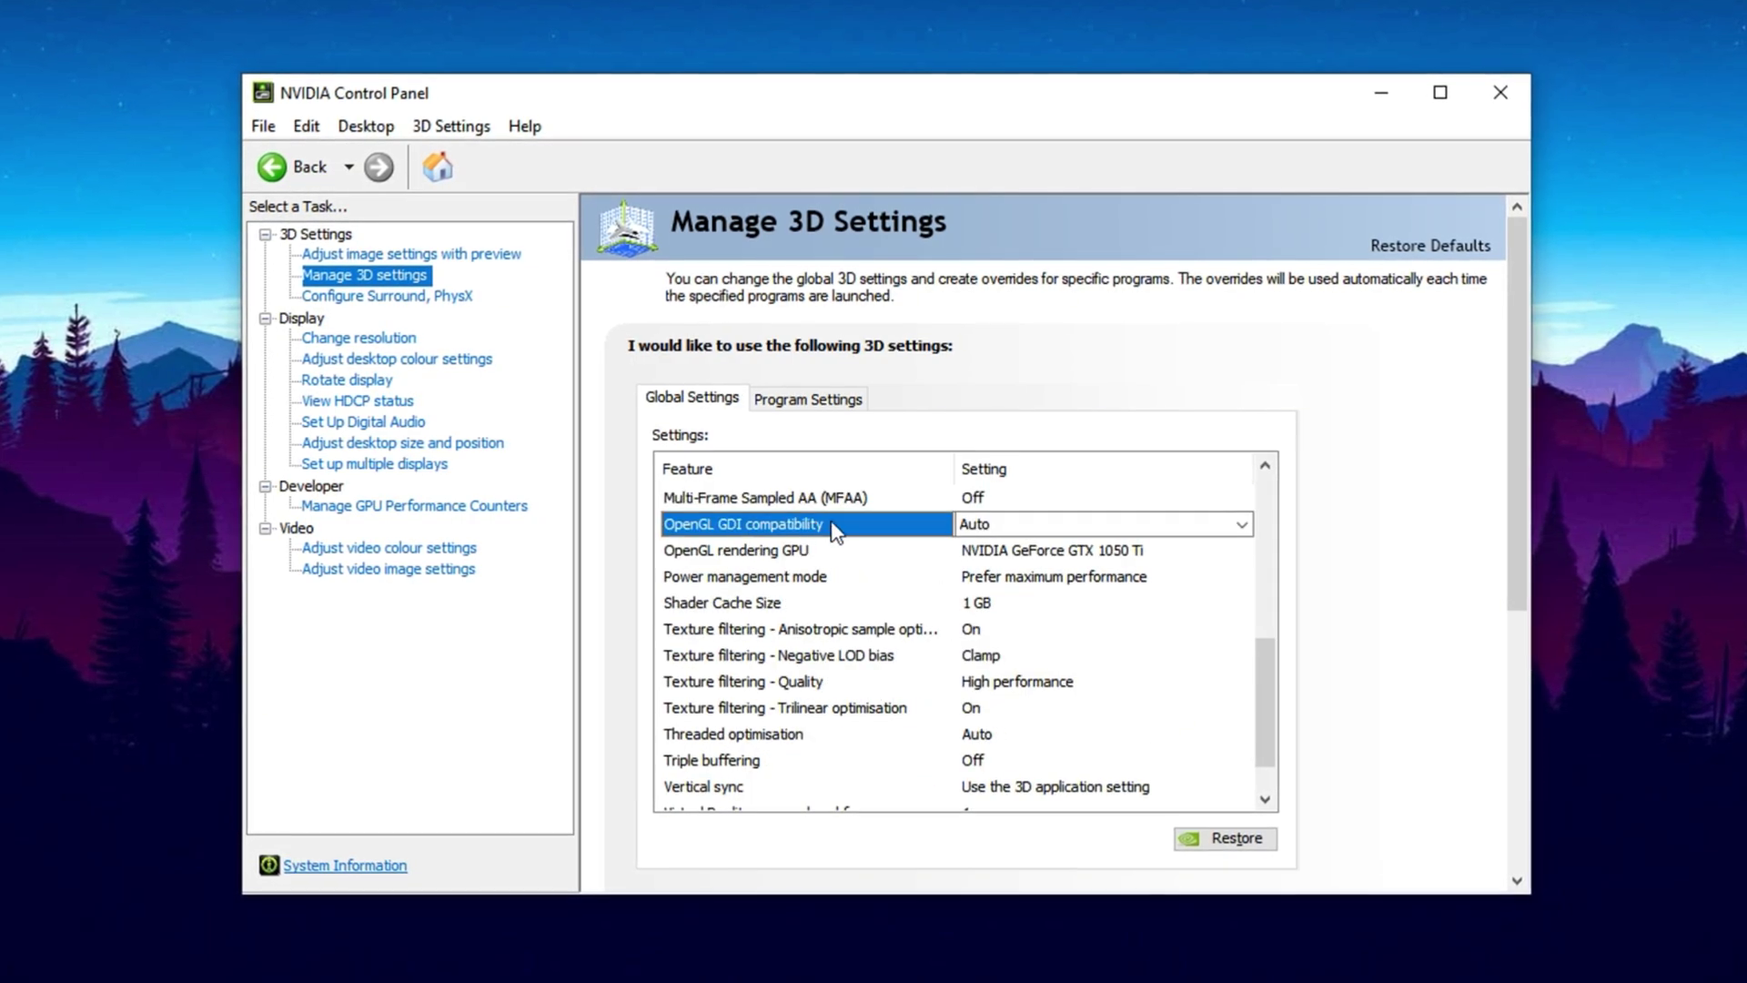
pyautogui.click(739, 552)
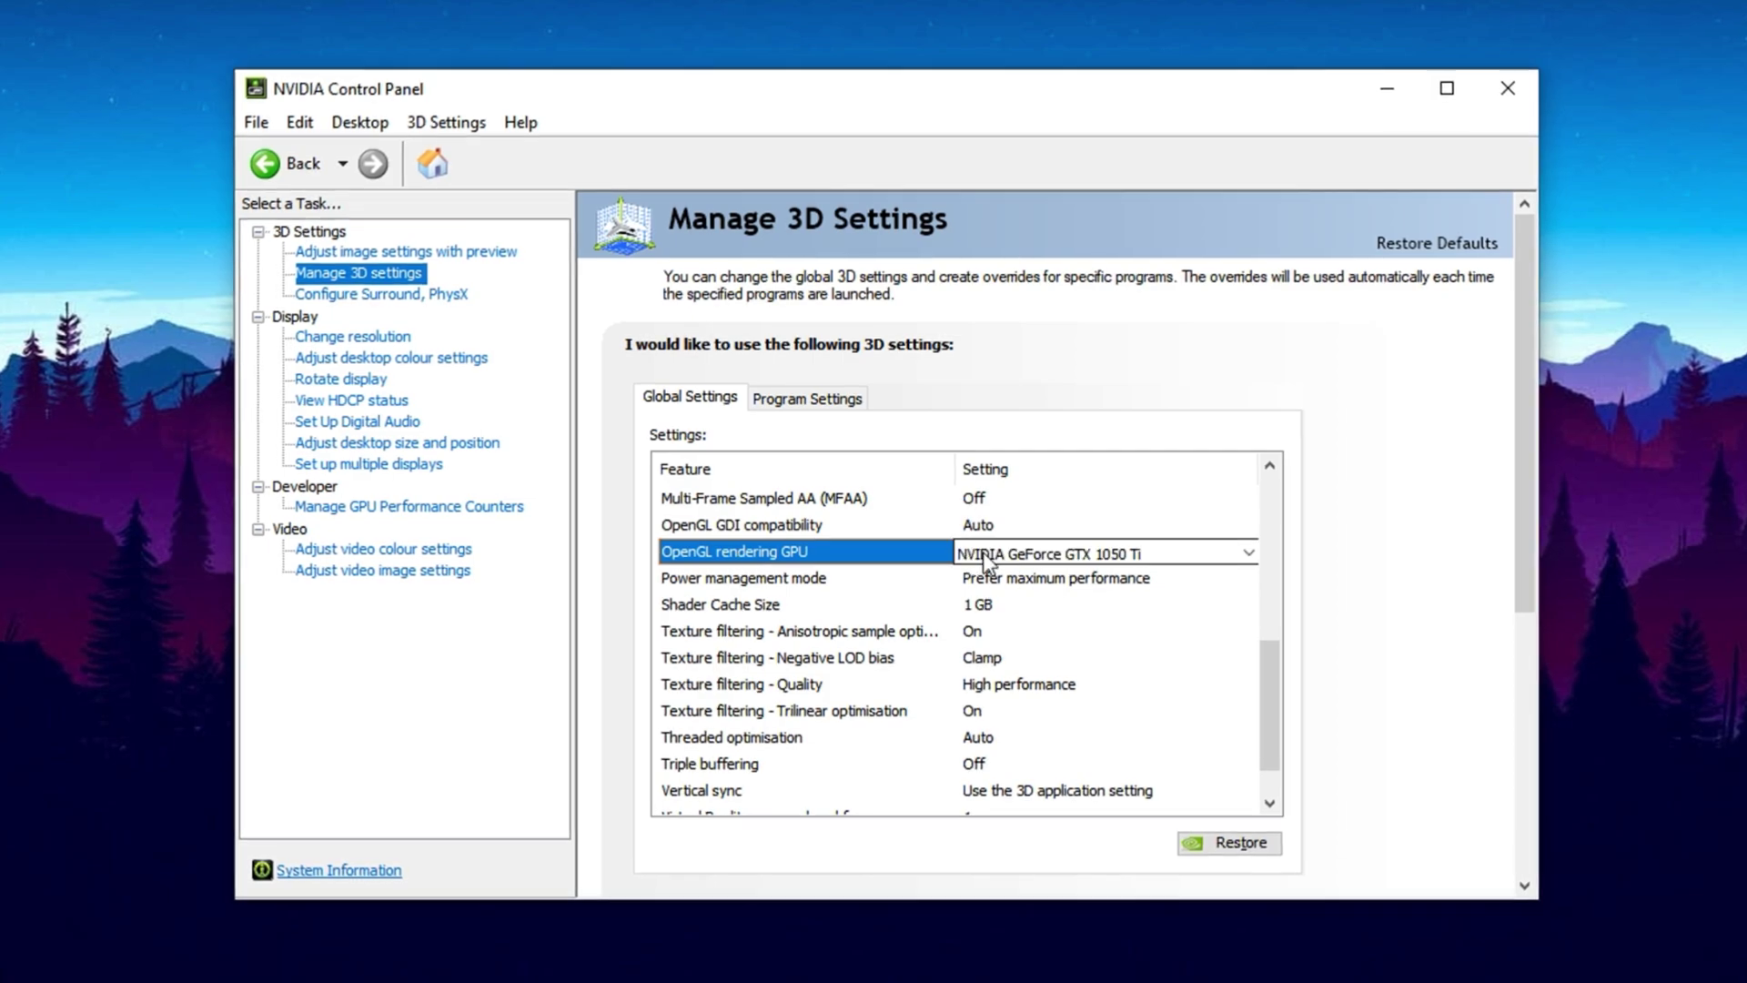
pyautogui.click(712, 582)
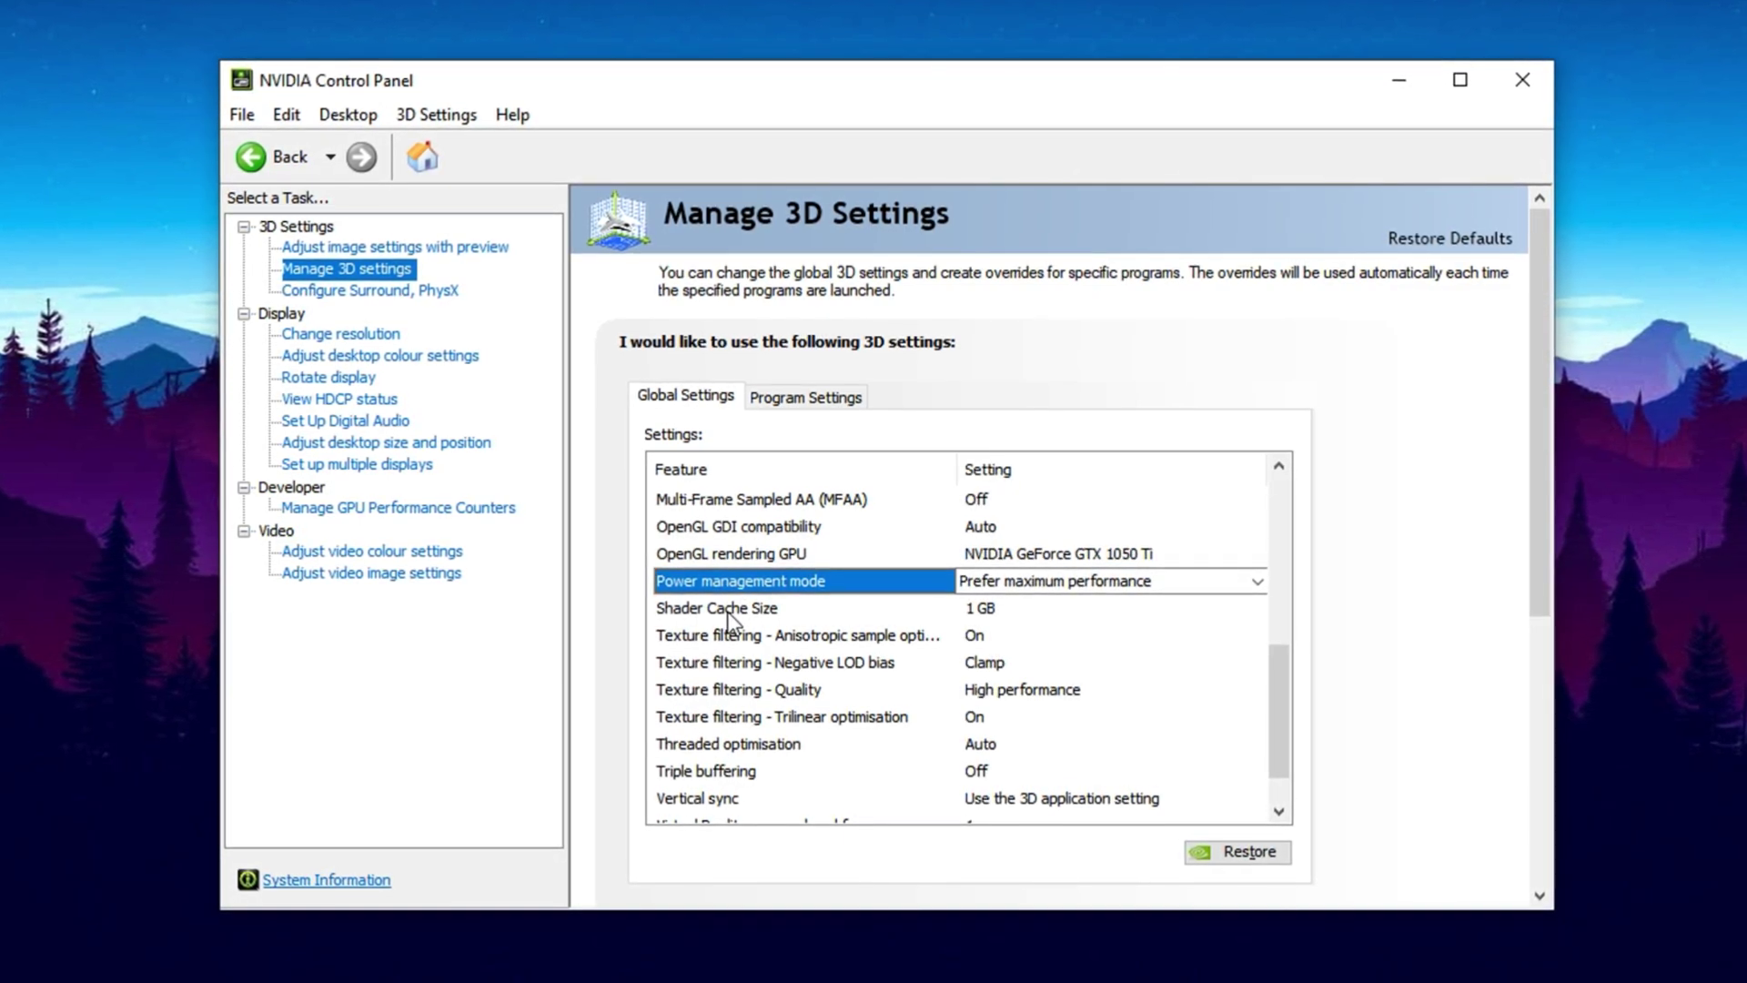
pyautogui.click(728, 612)
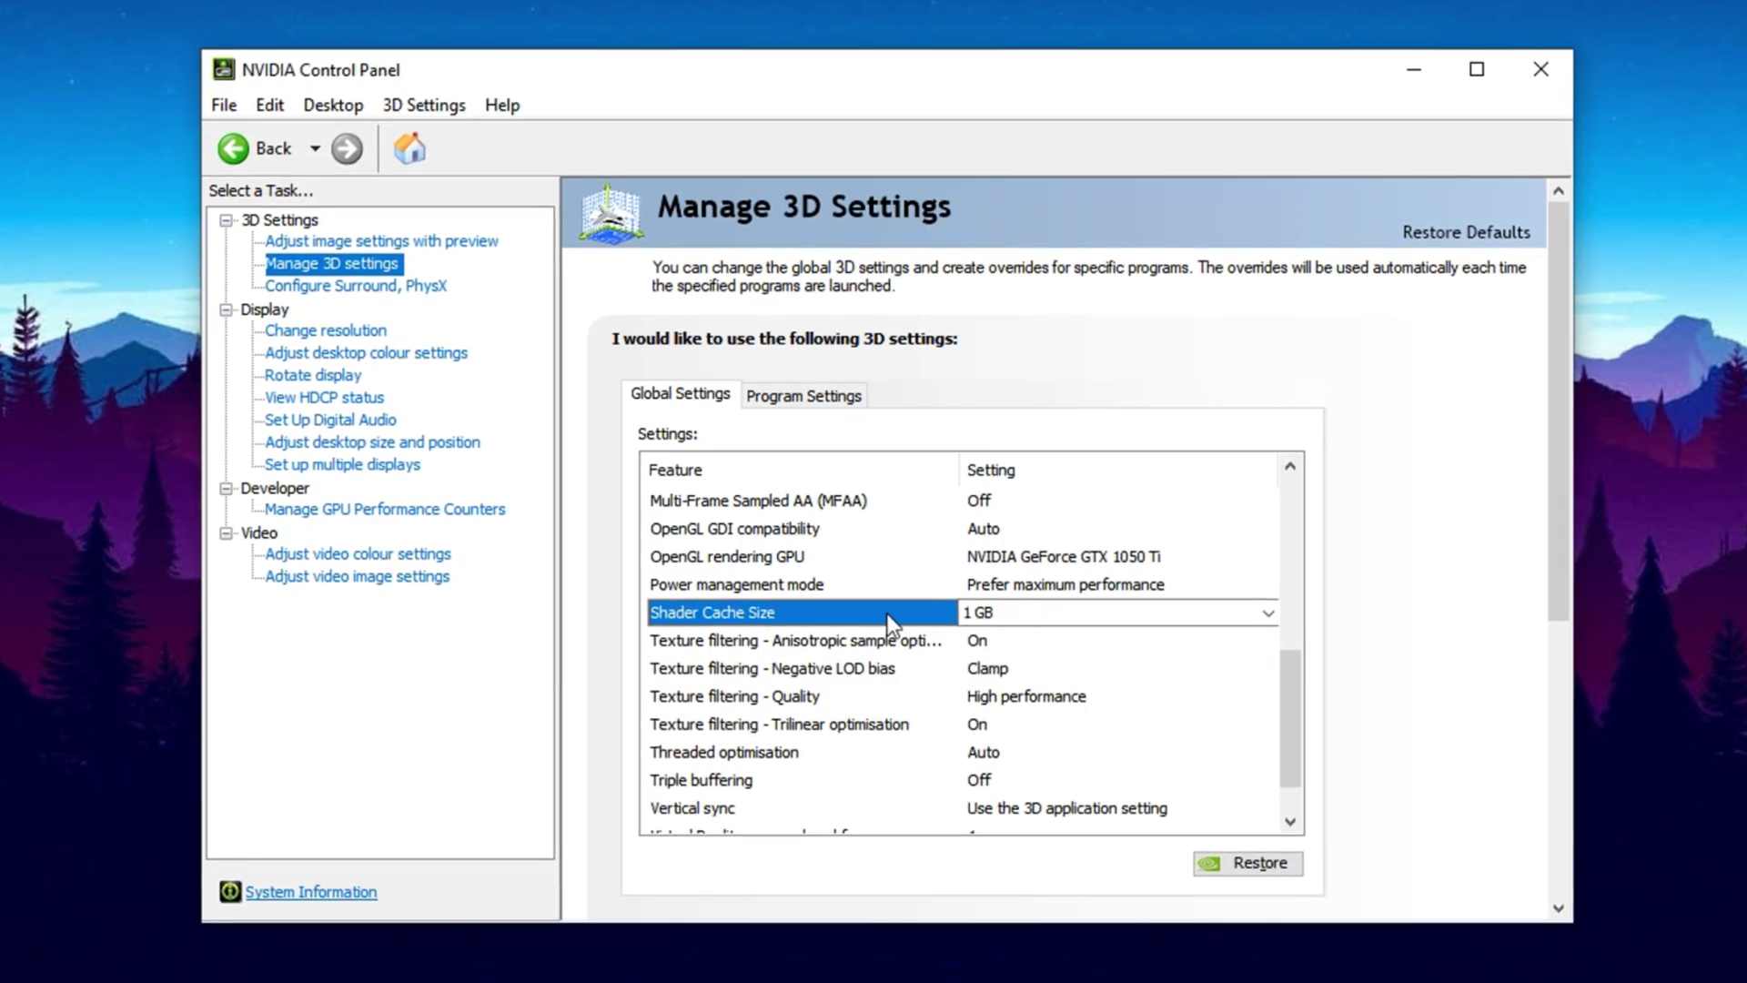
pyautogui.click(716, 643)
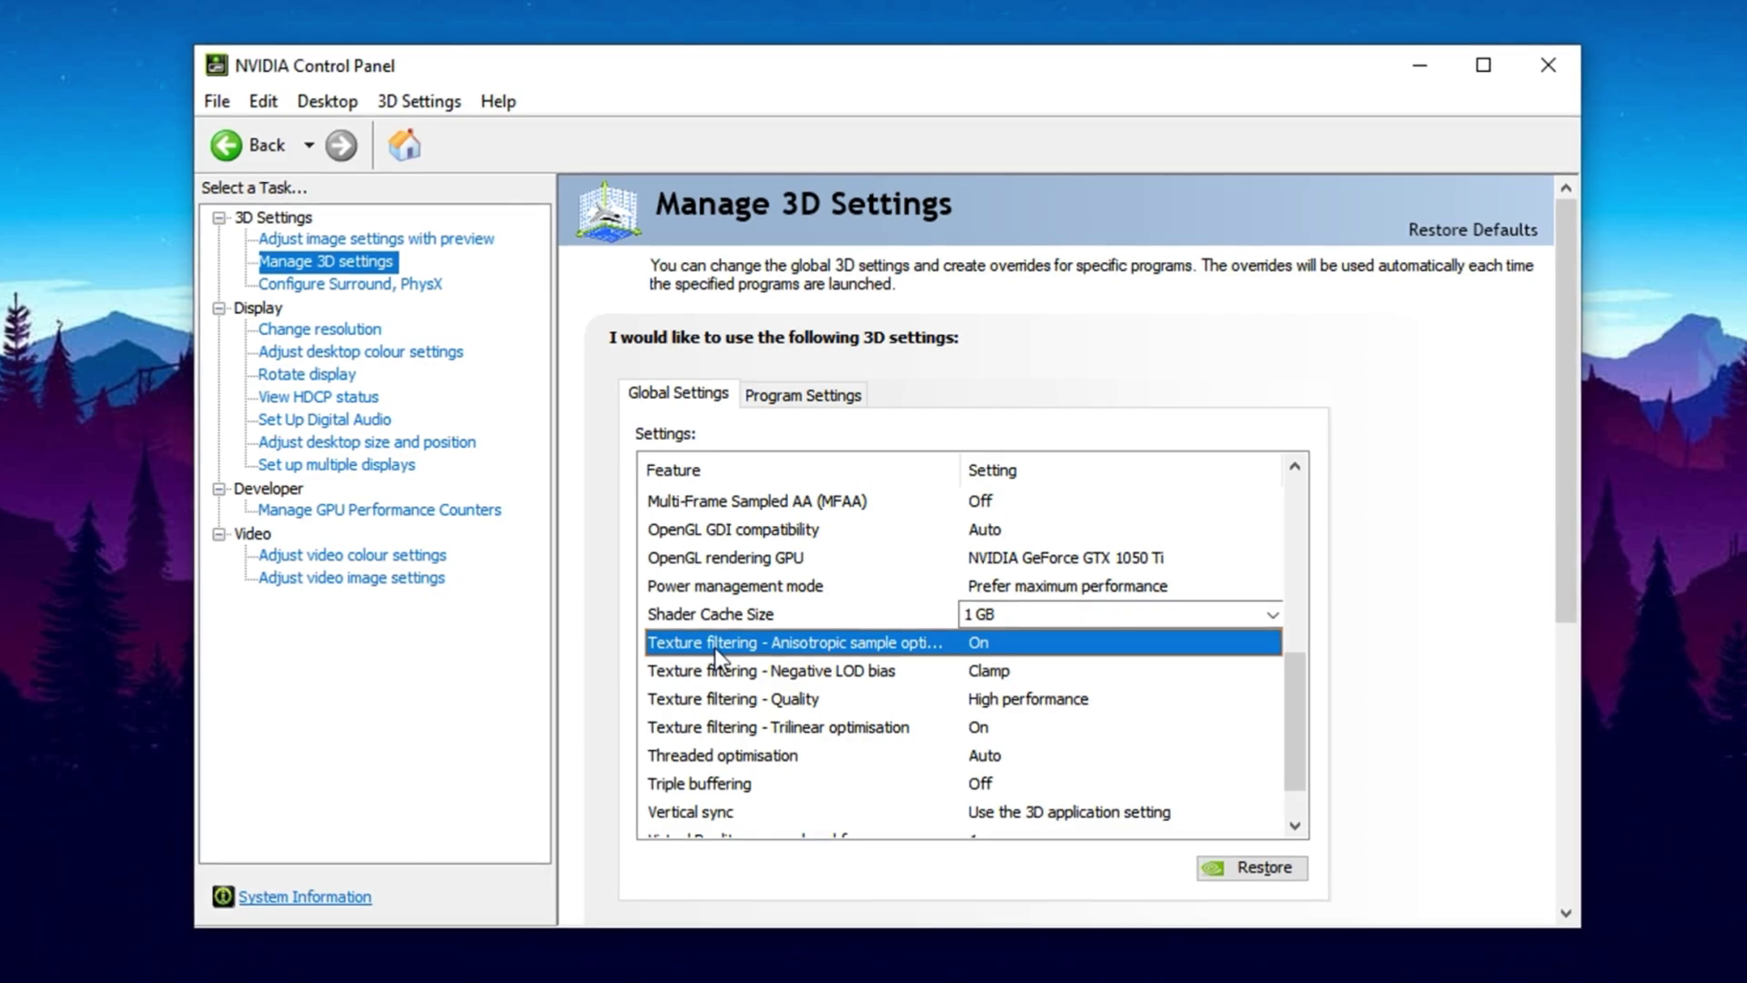
pyautogui.click(715, 644)
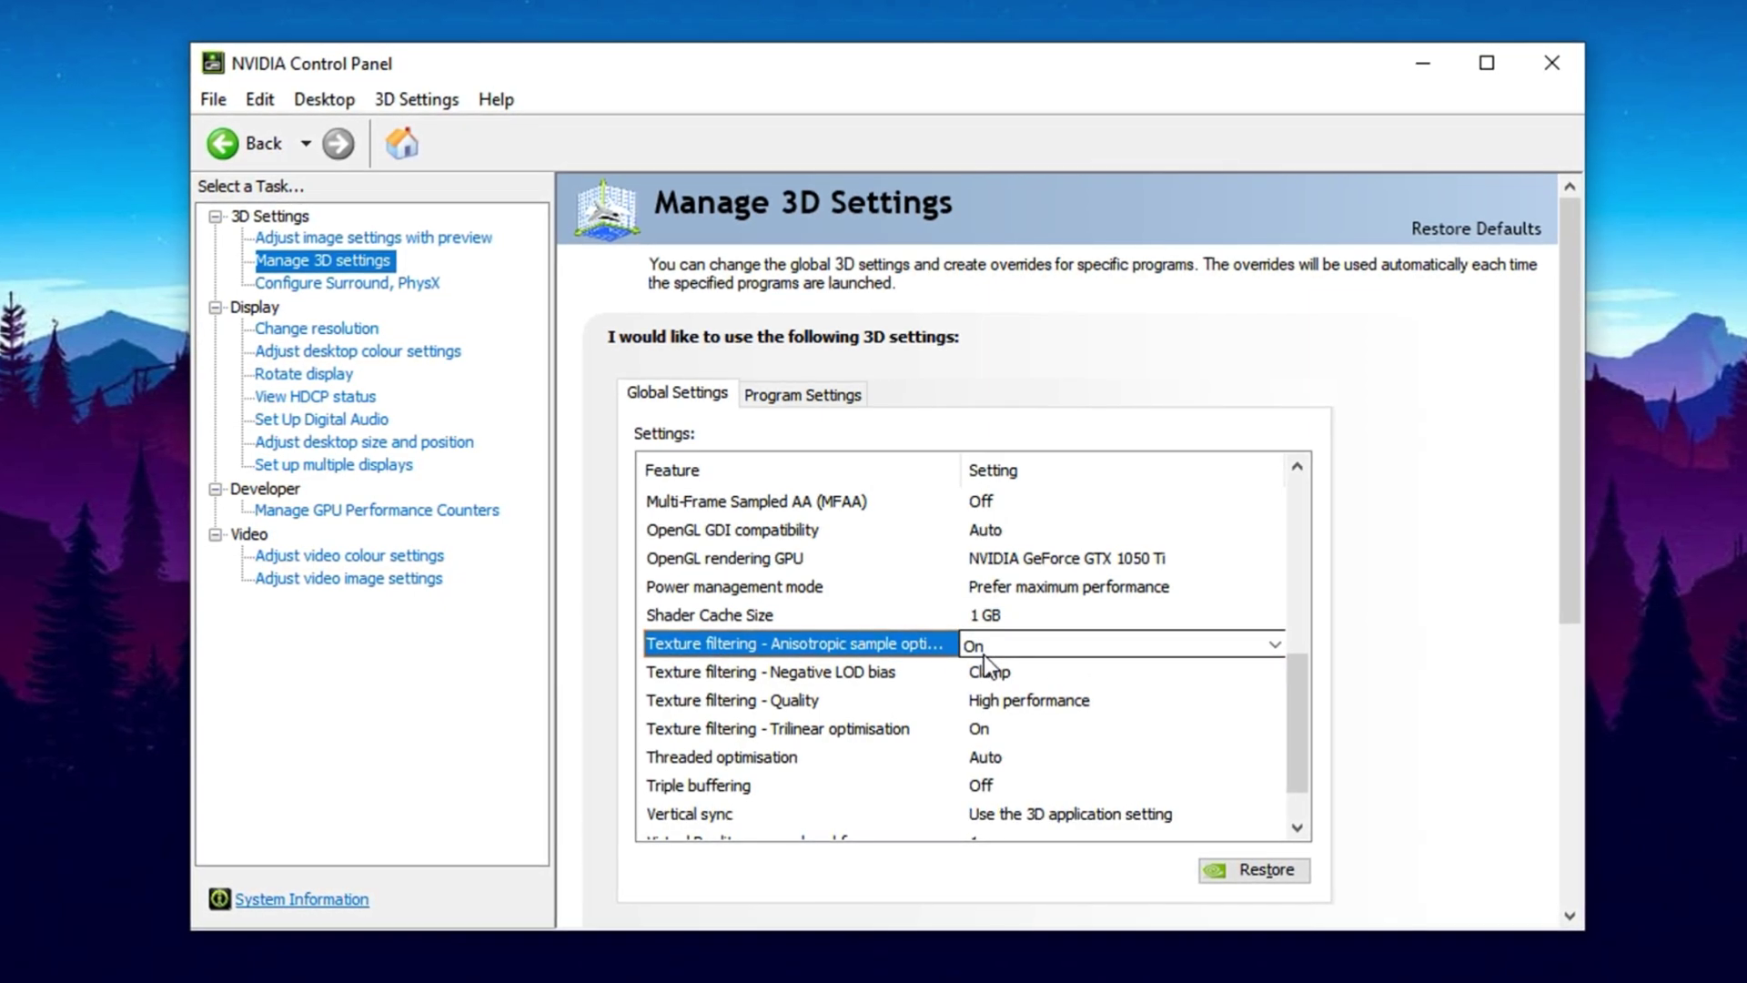
pyautogui.click(690, 673)
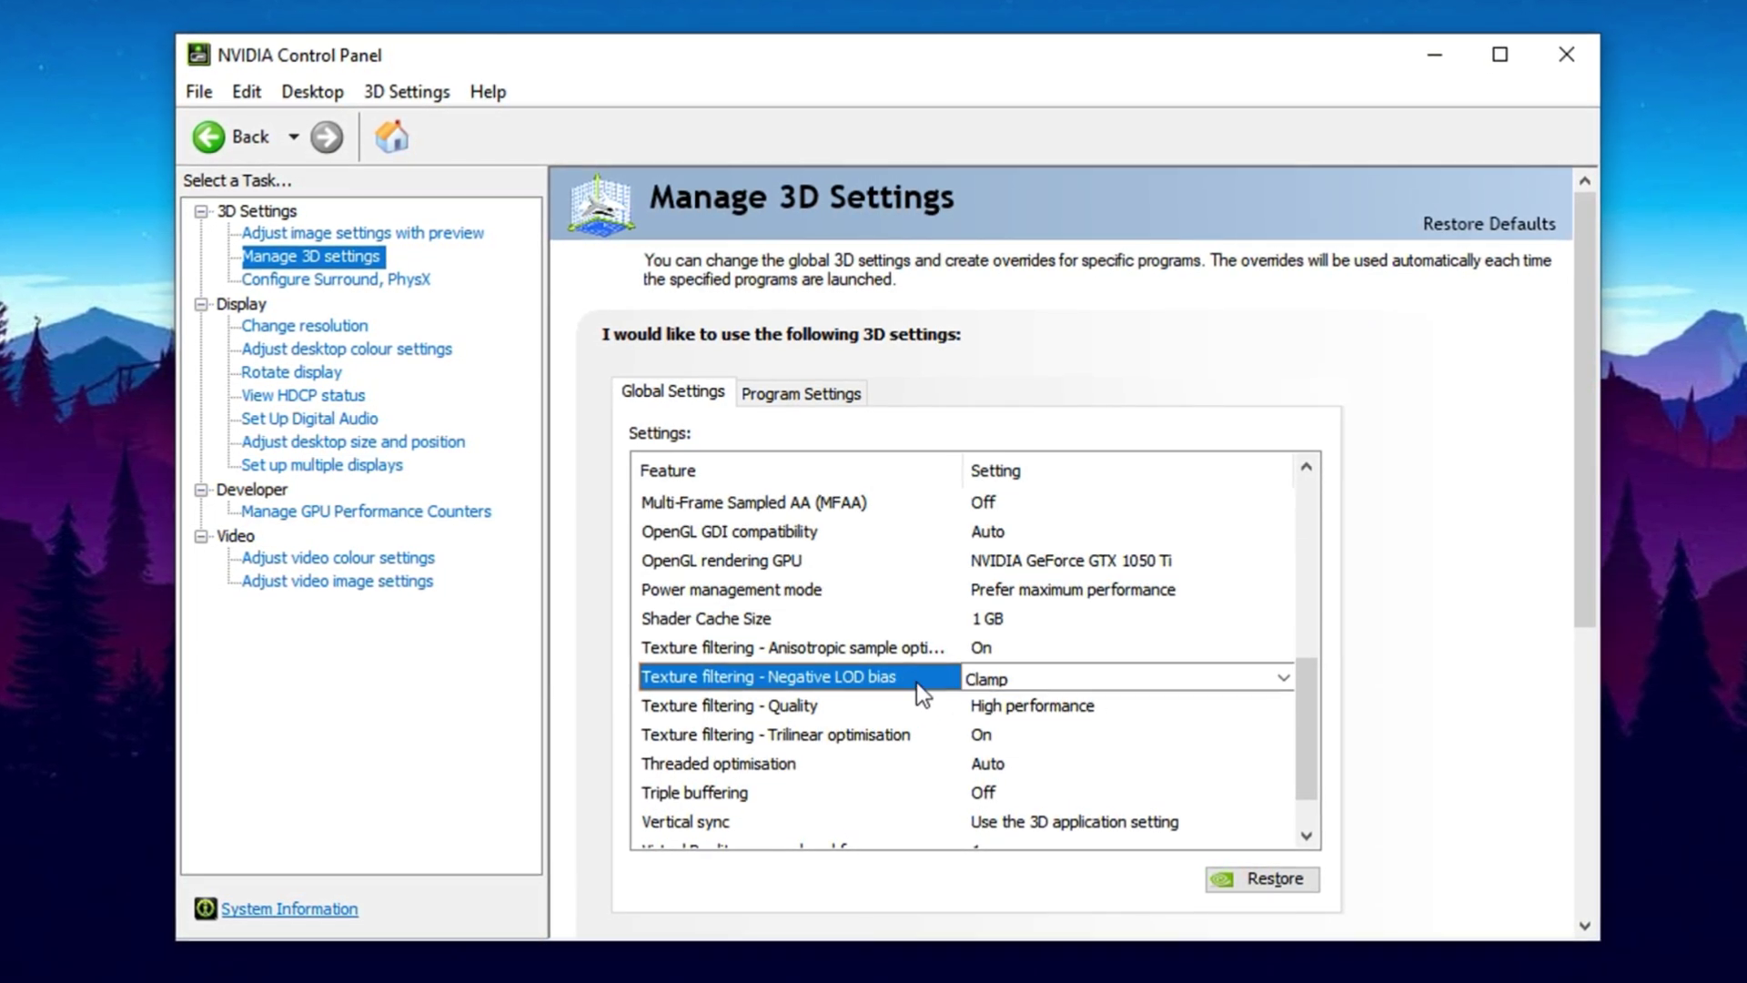
# - Set Texture filtering - Quality to Performance
pyautogui.click(724, 708)
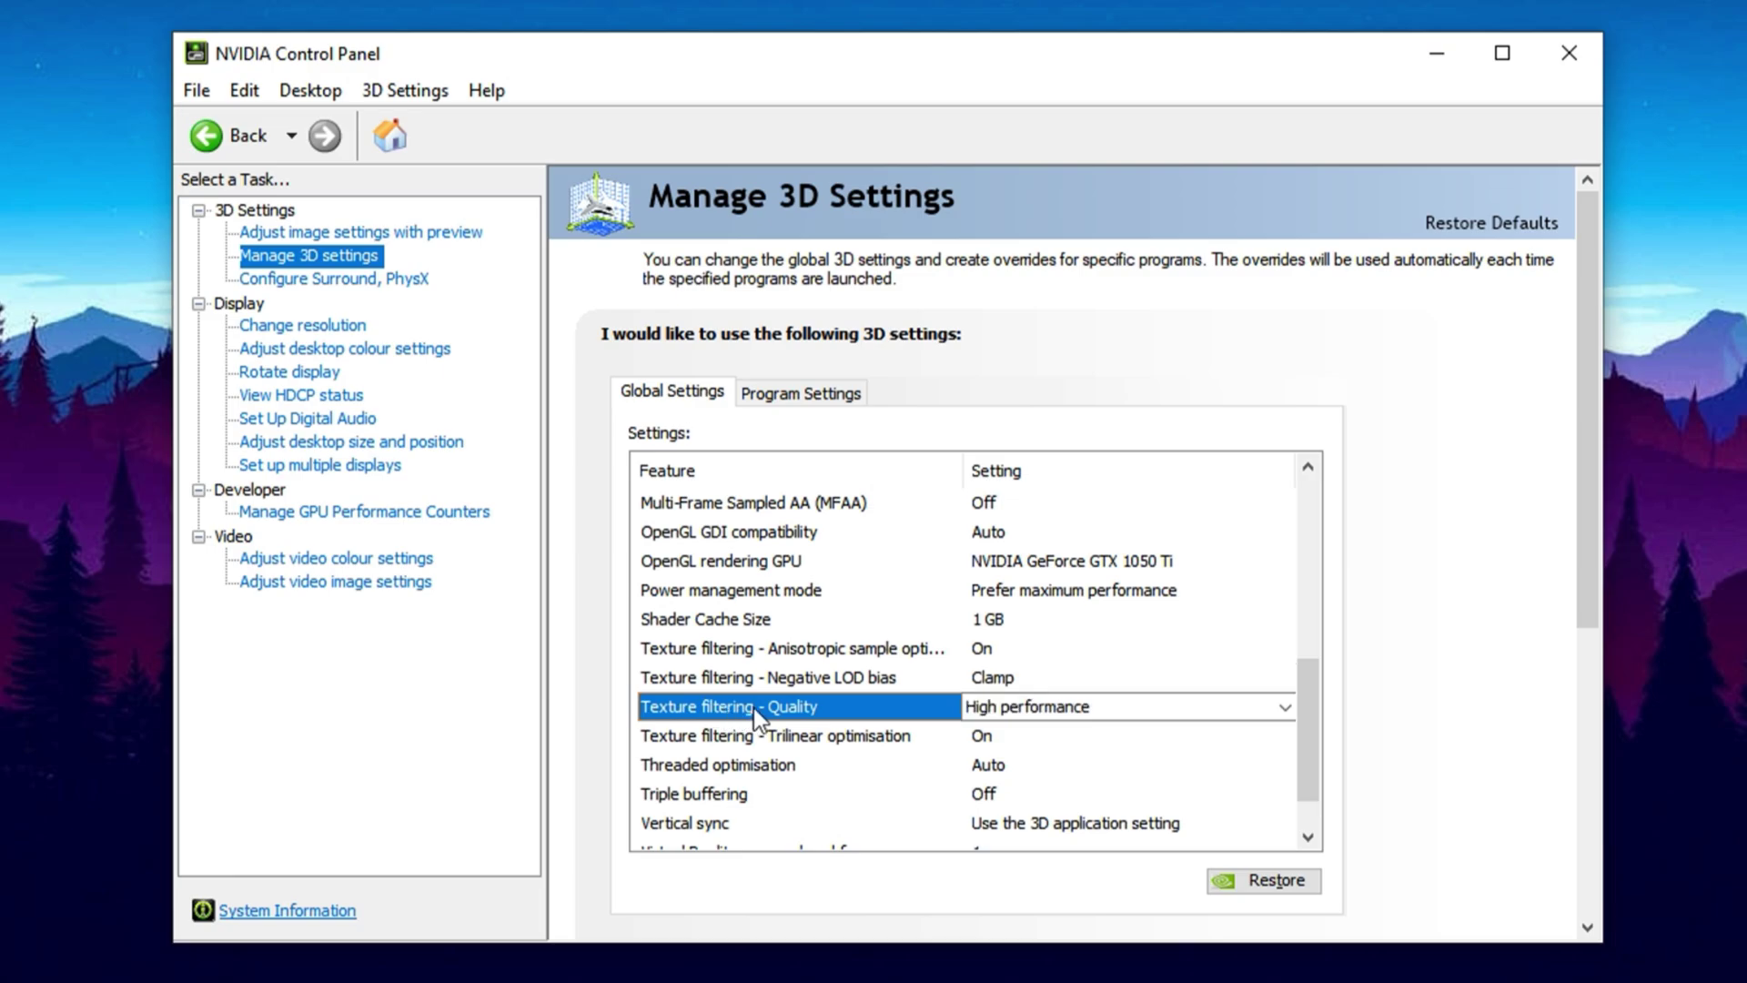
pyautogui.click(1040, 707)
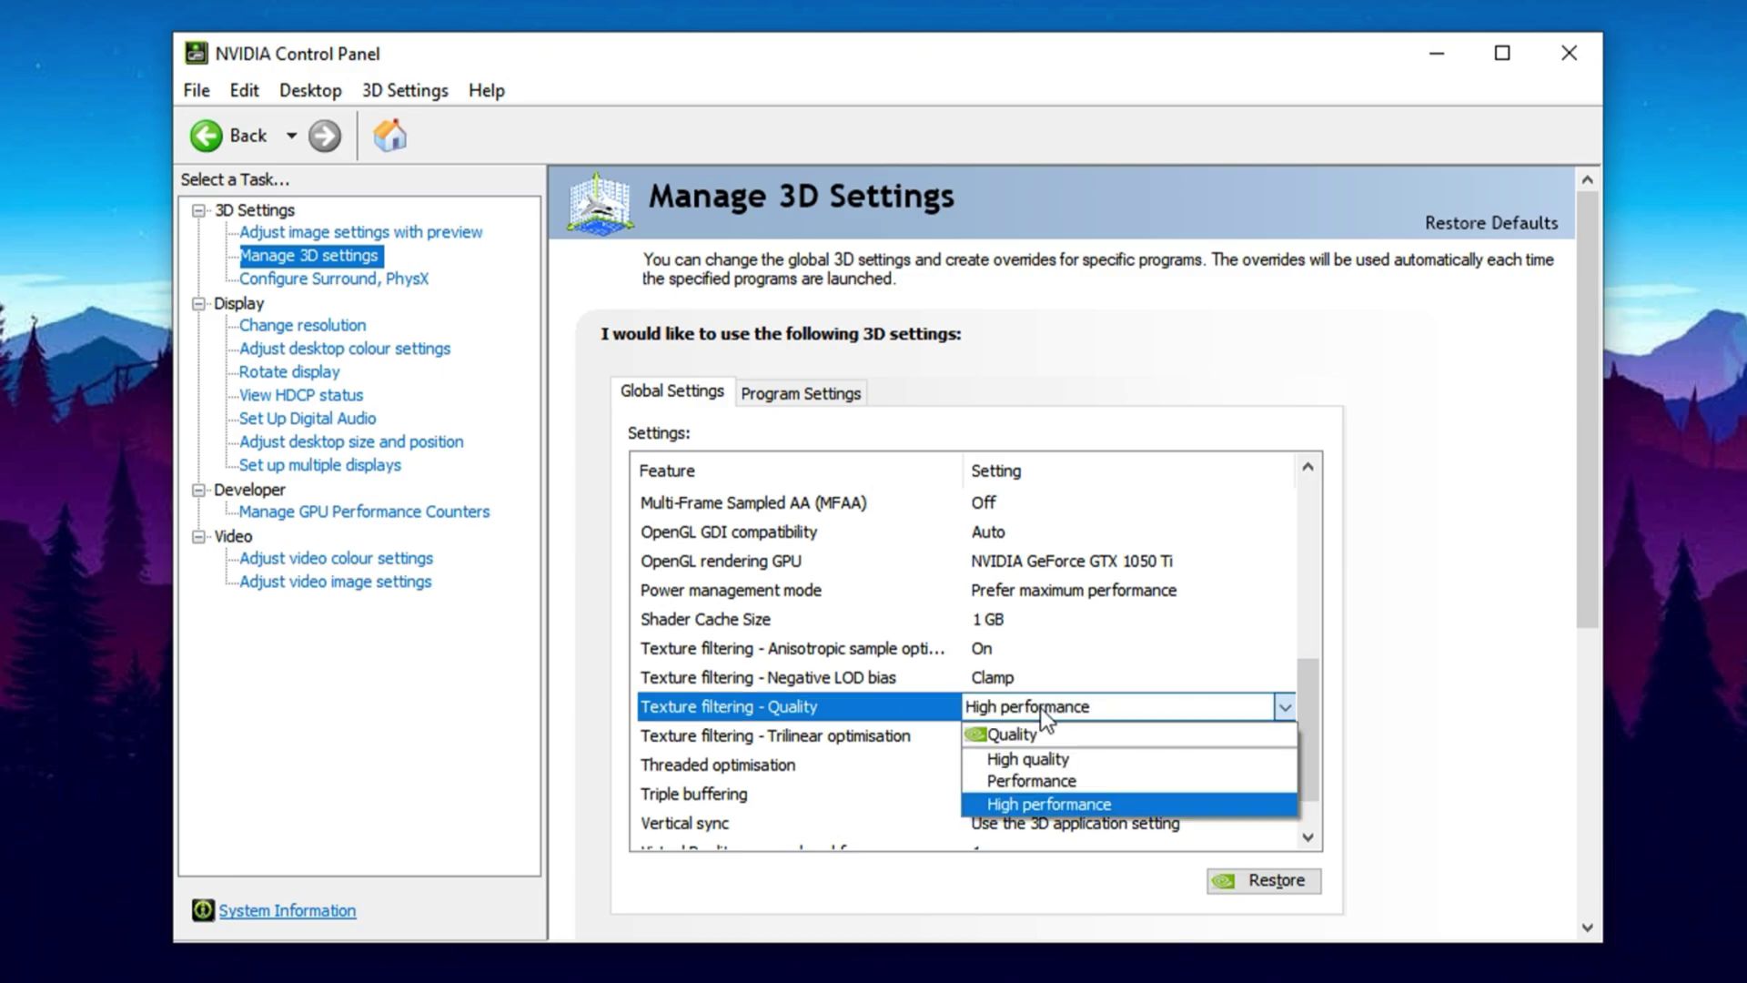
pyautogui.click(1035, 780)
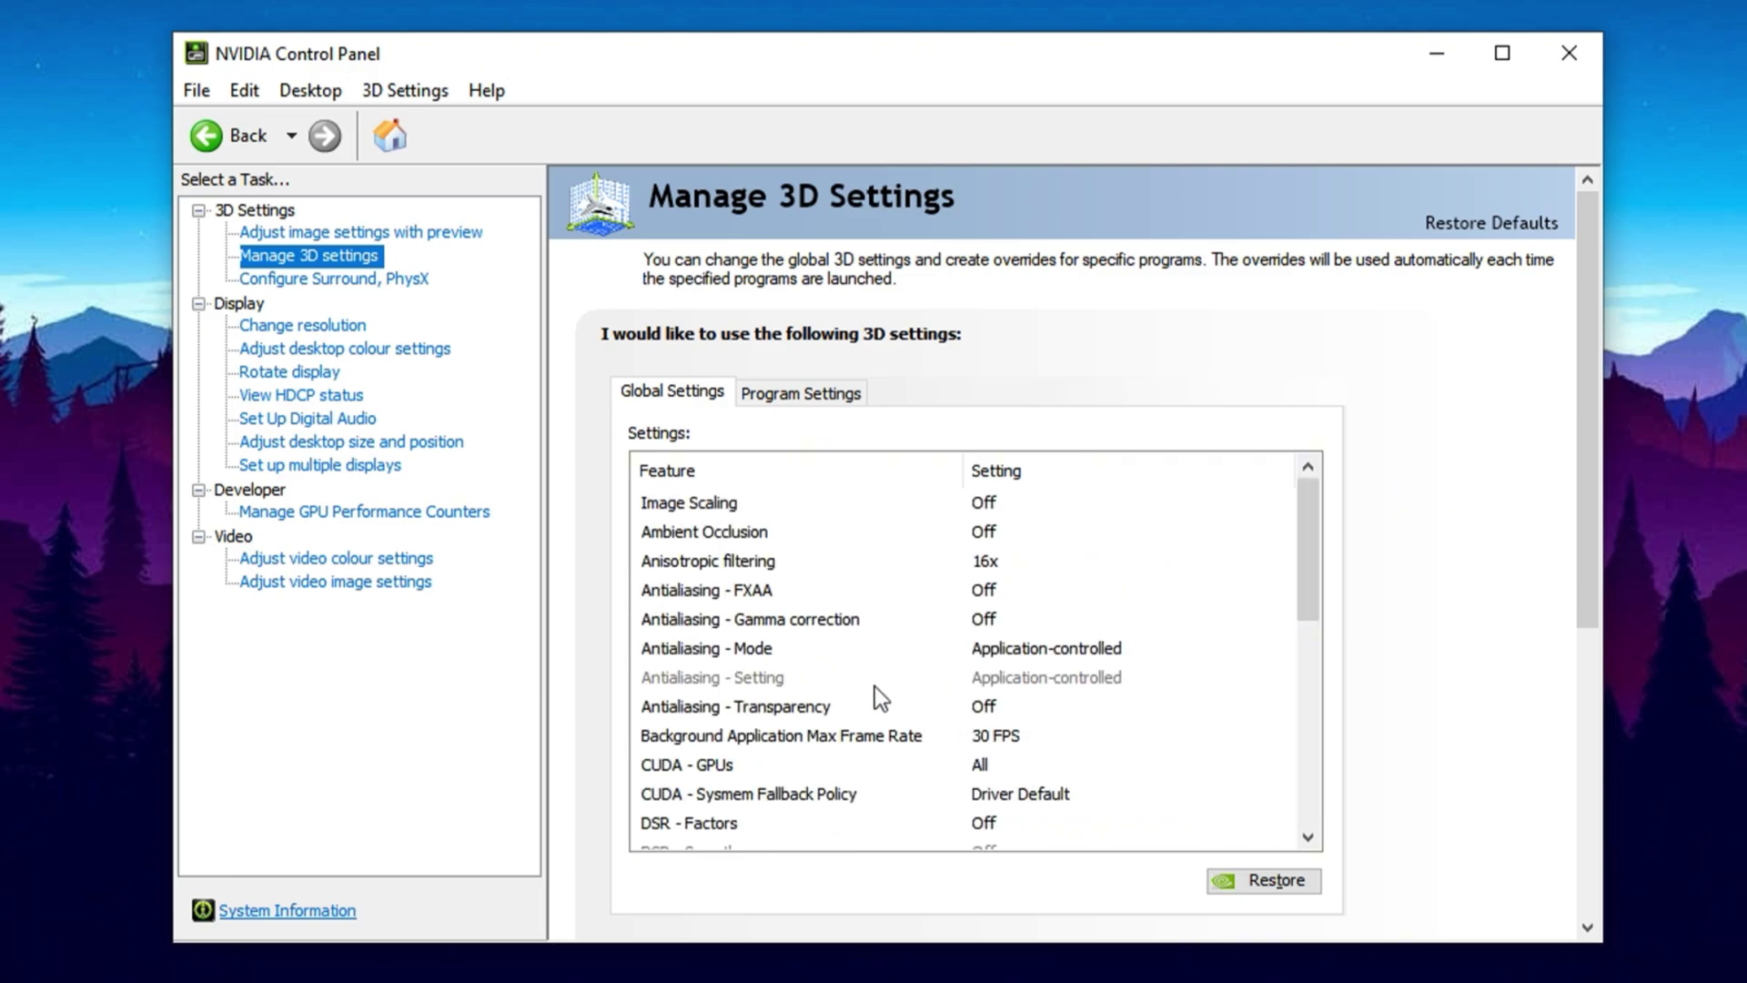
# - Review Trilinear optimisation, Threaded optimisation, Triple buffering and Vertical sync, leaving them unchanged
pyautogui.scroll(-2, 831, 707)
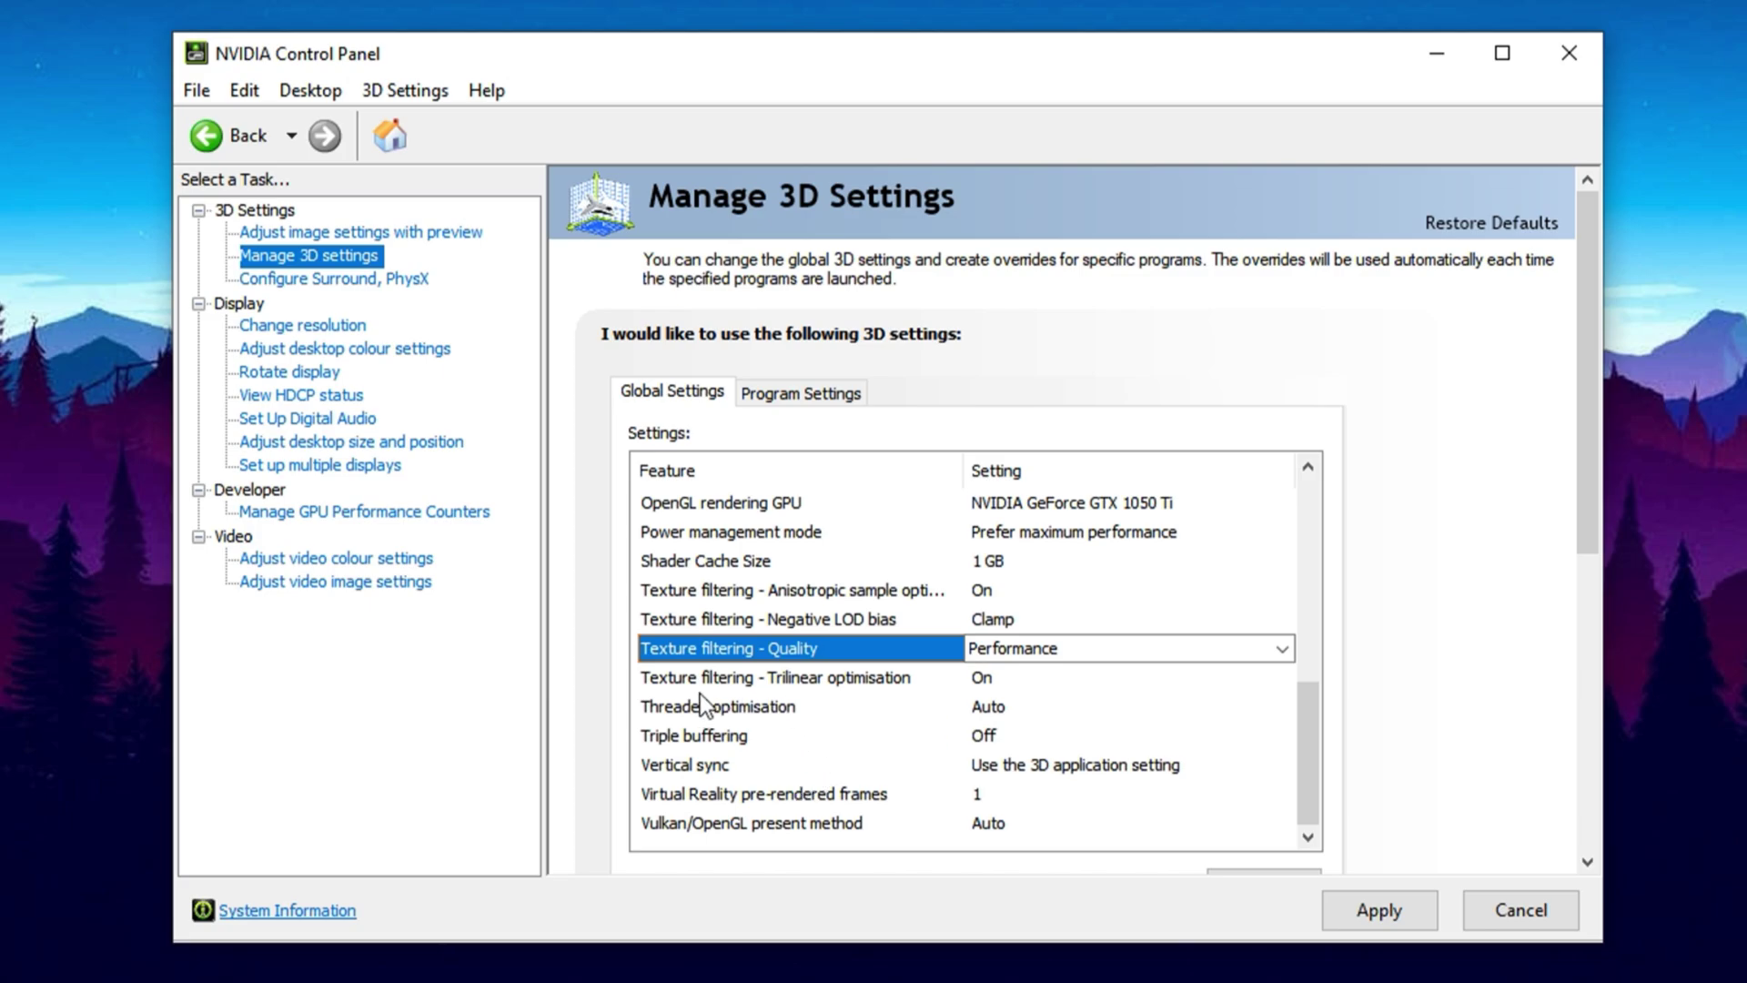
pyautogui.click(997, 686)
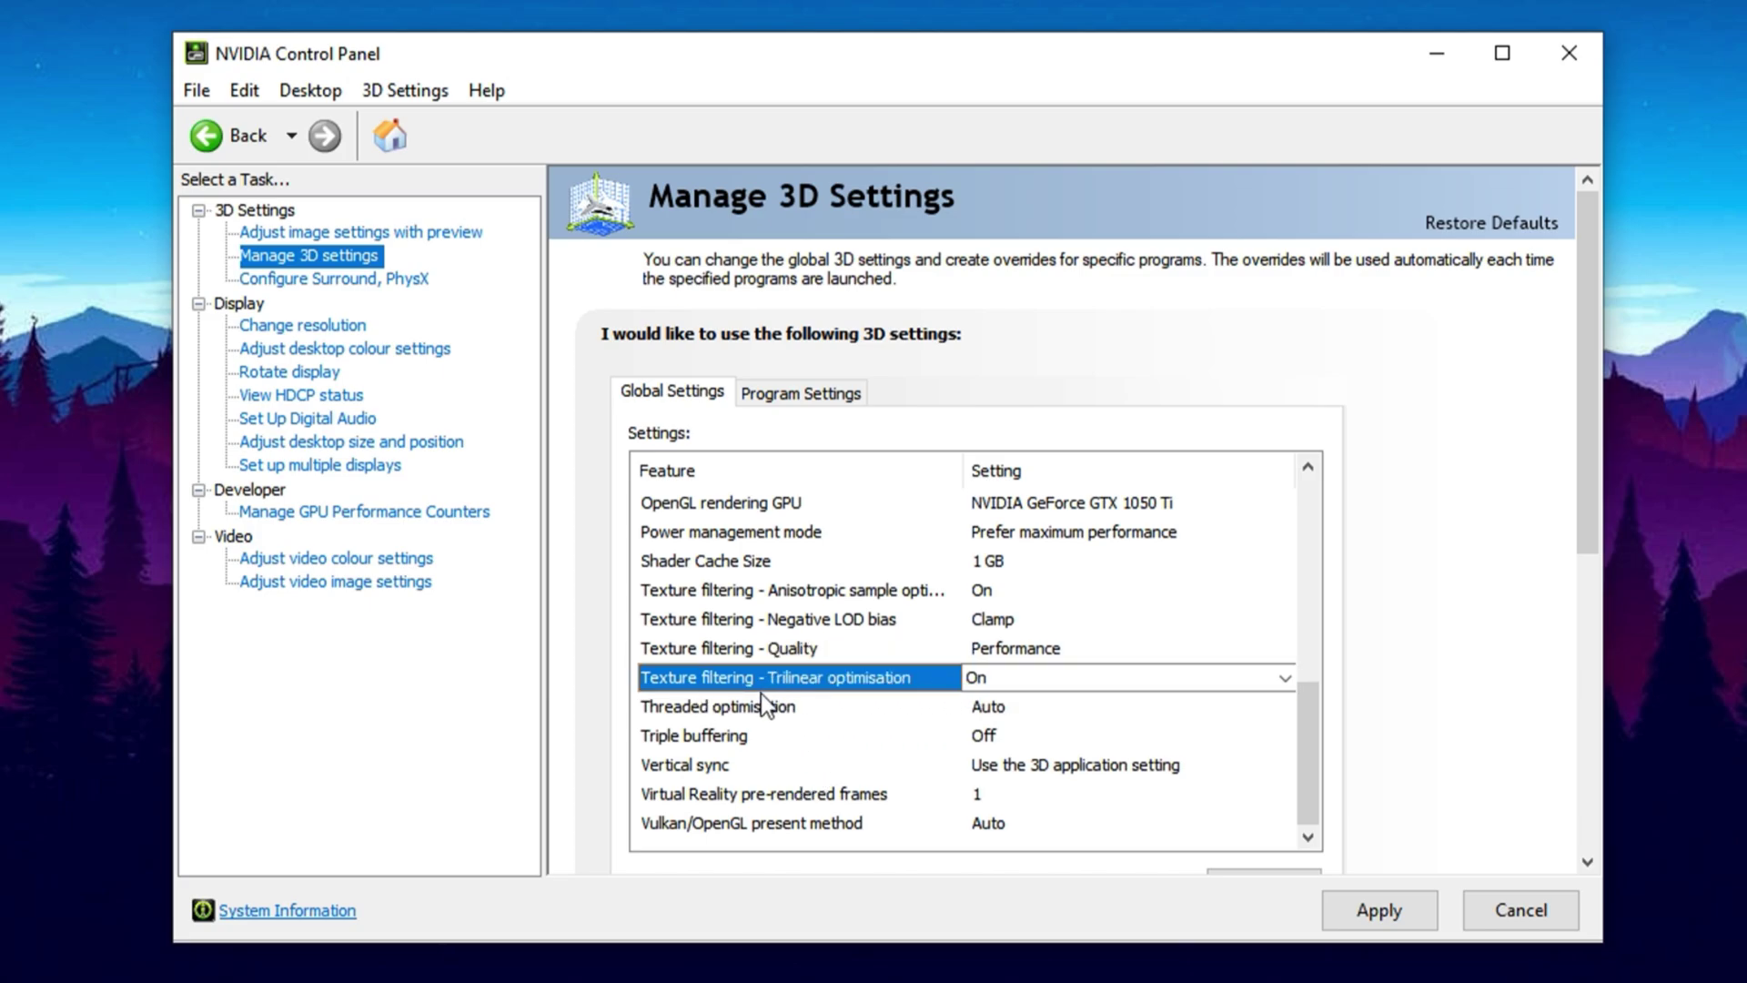
pyautogui.click(1022, 708)
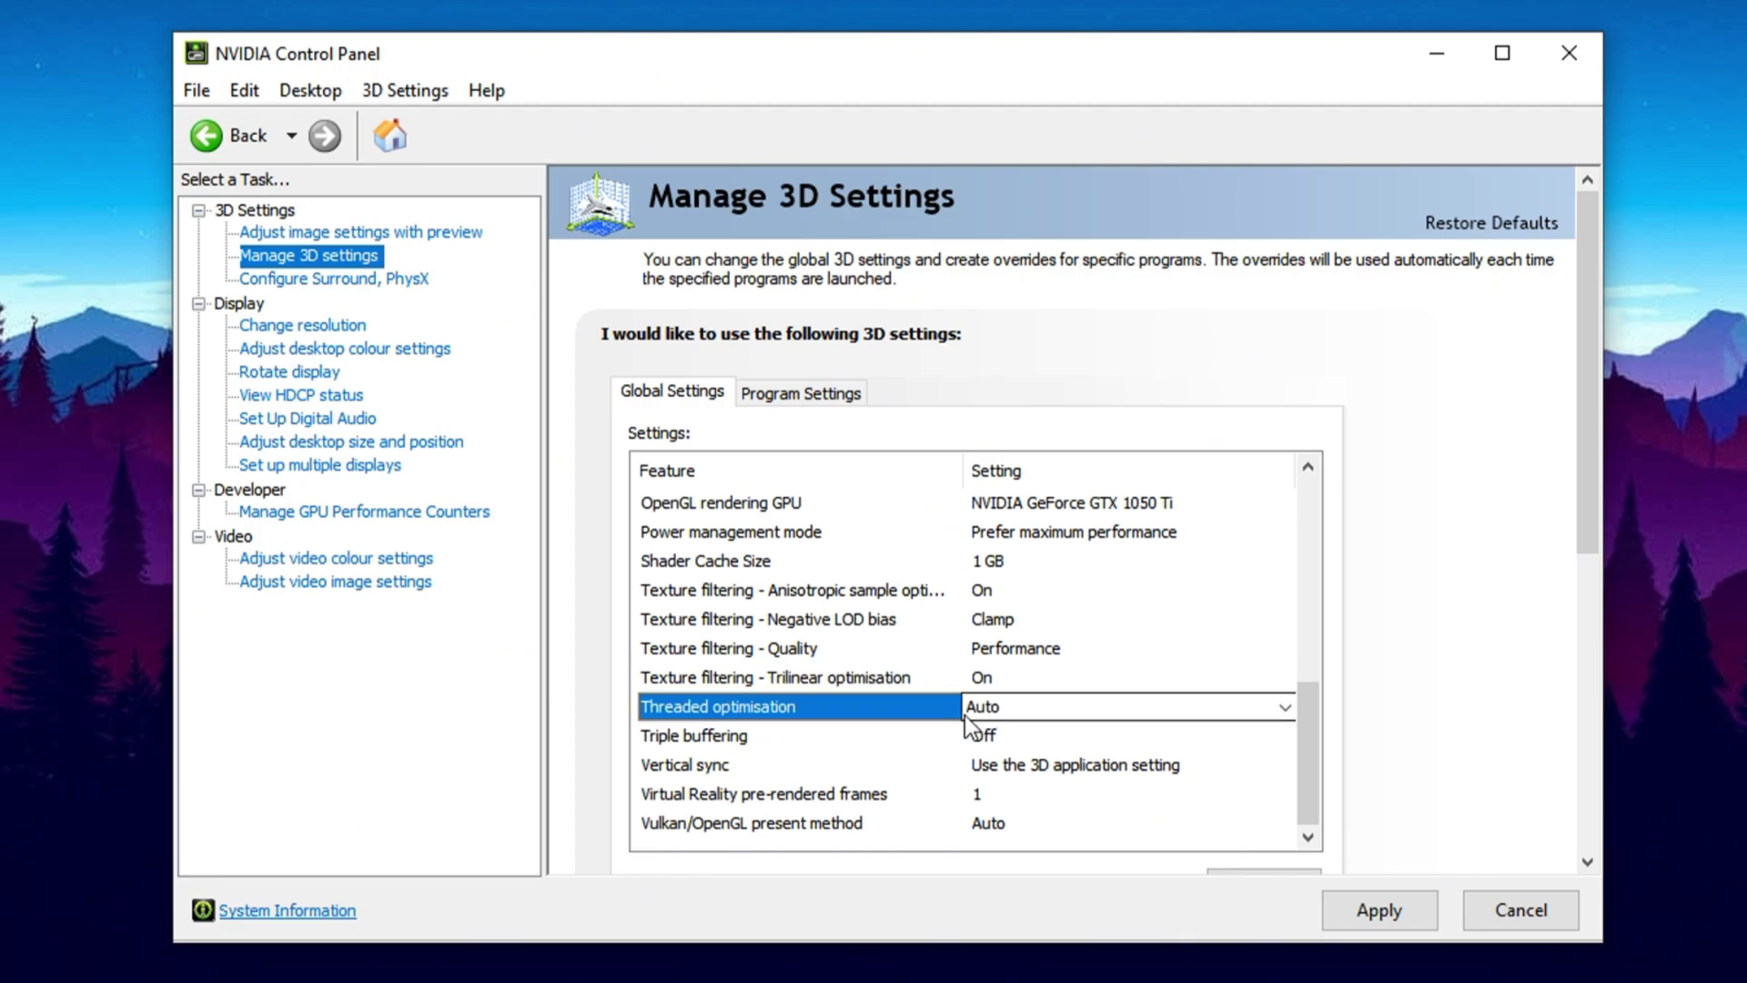
pyautogui.click(685, 735)
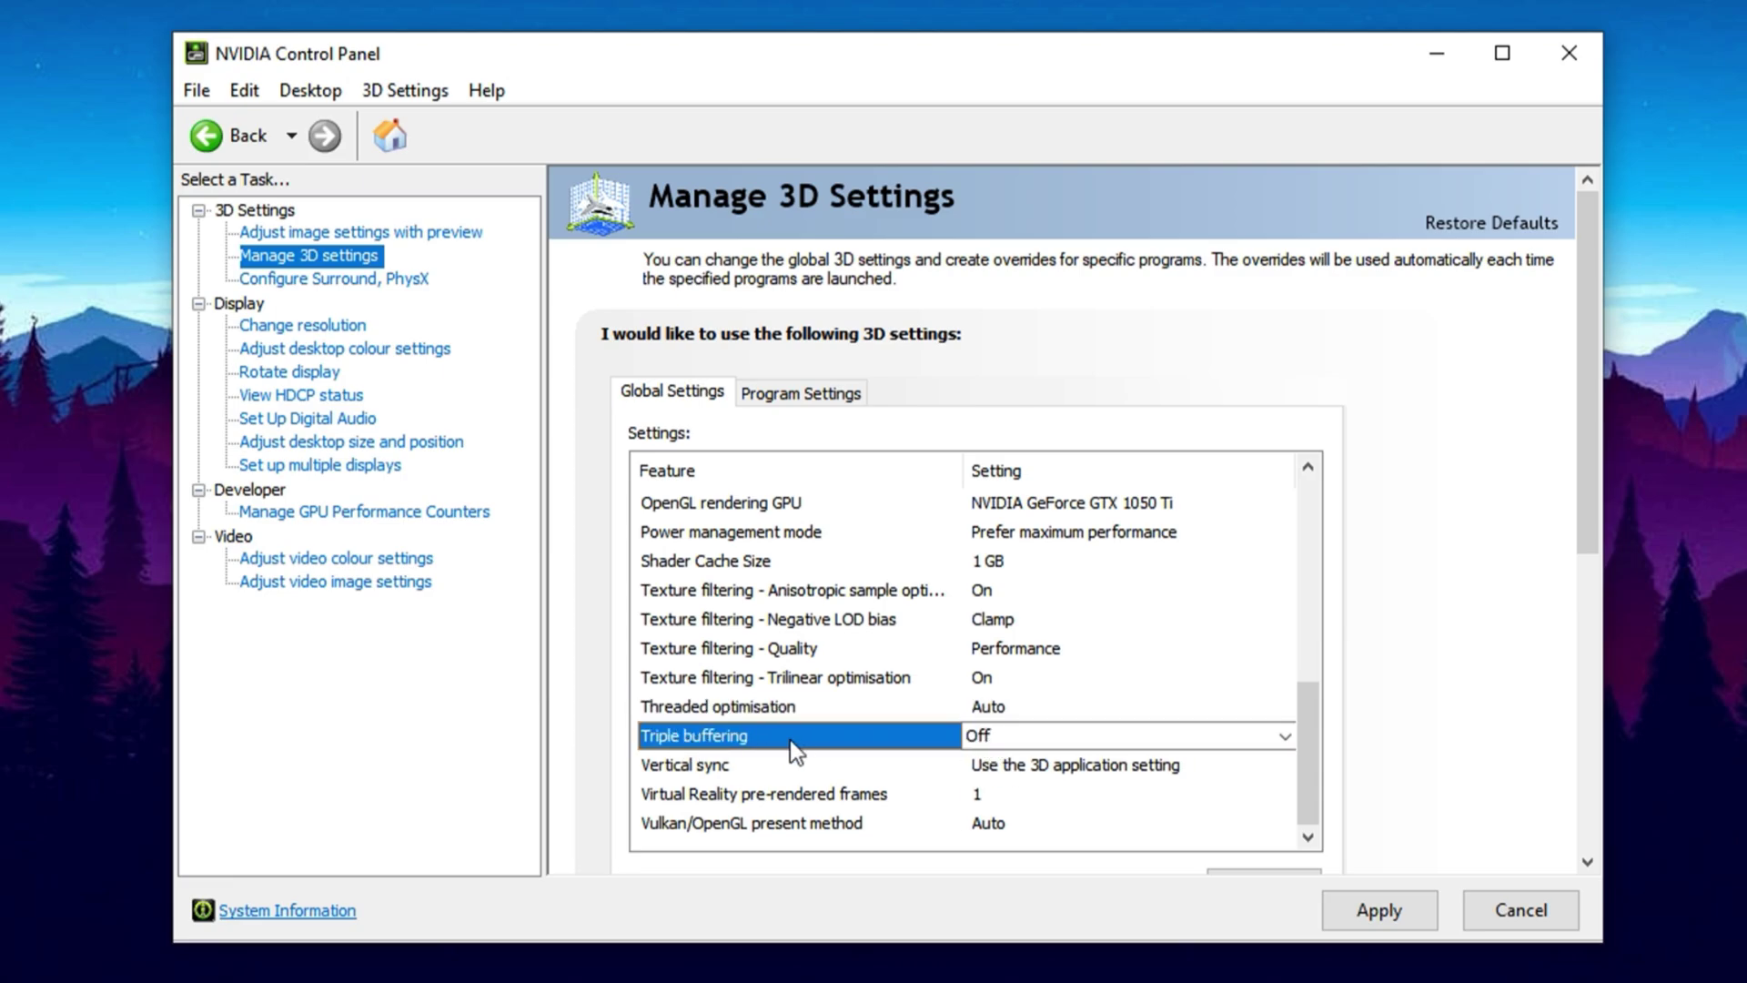
pyautogui.click(695, 766)
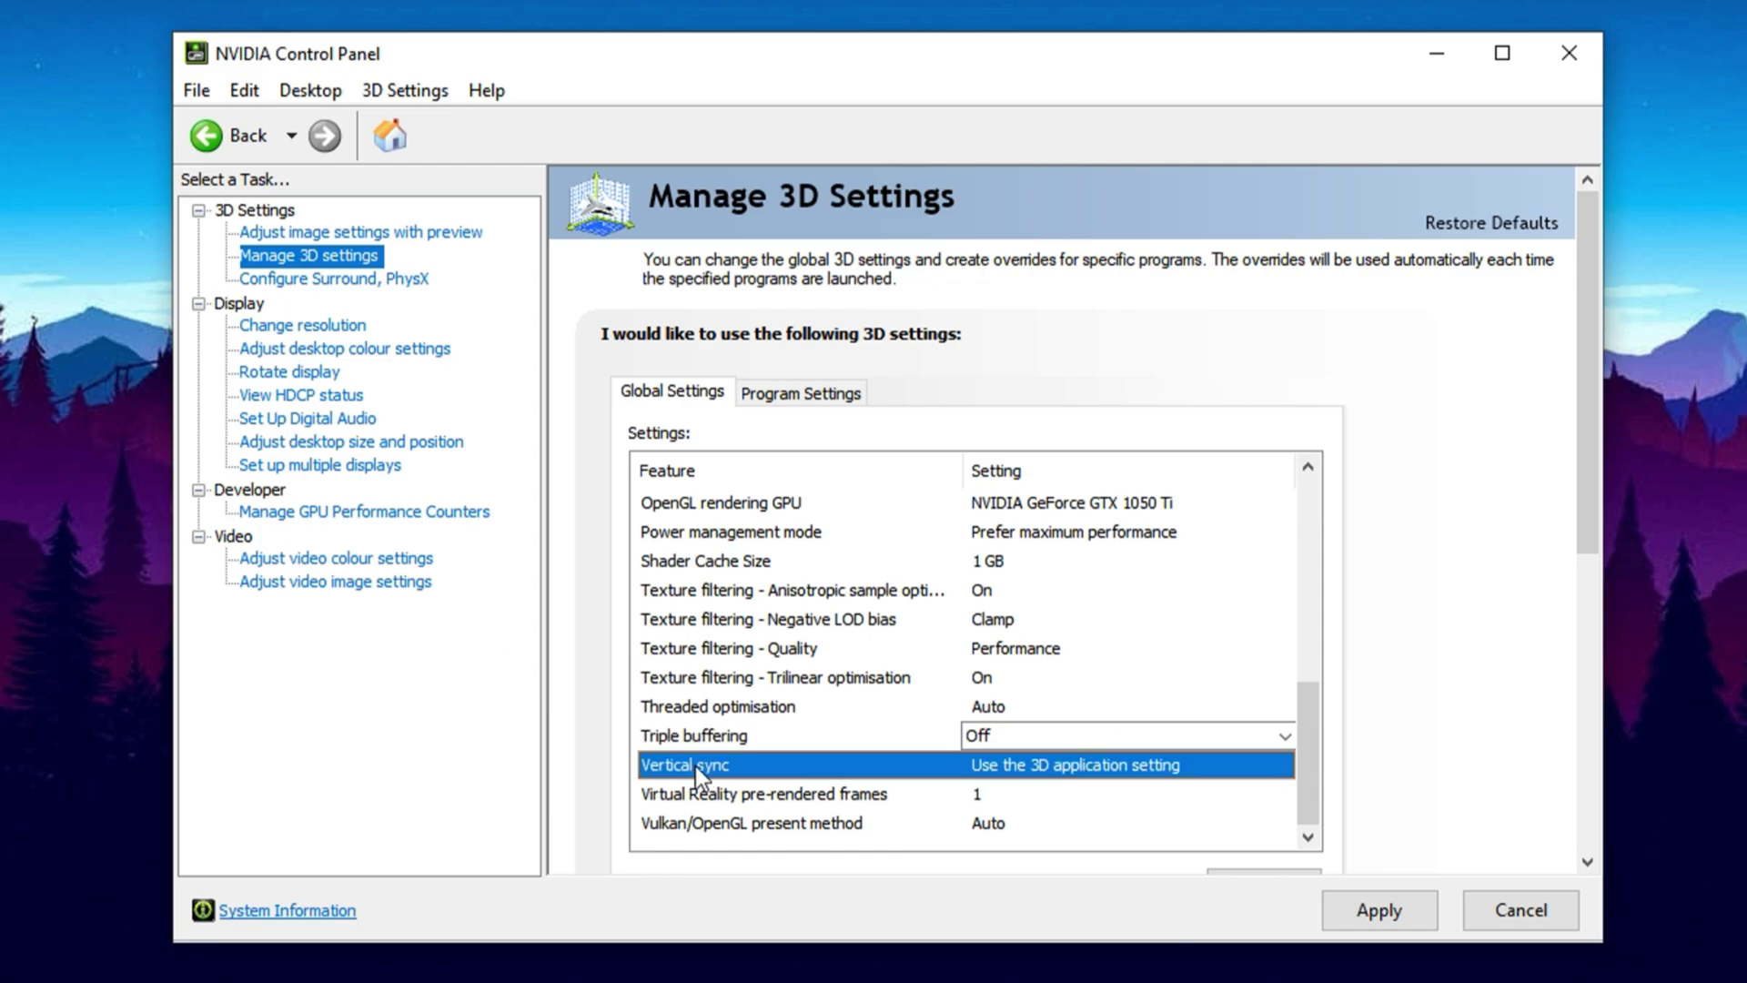
pyautogui.click(1023, 774)
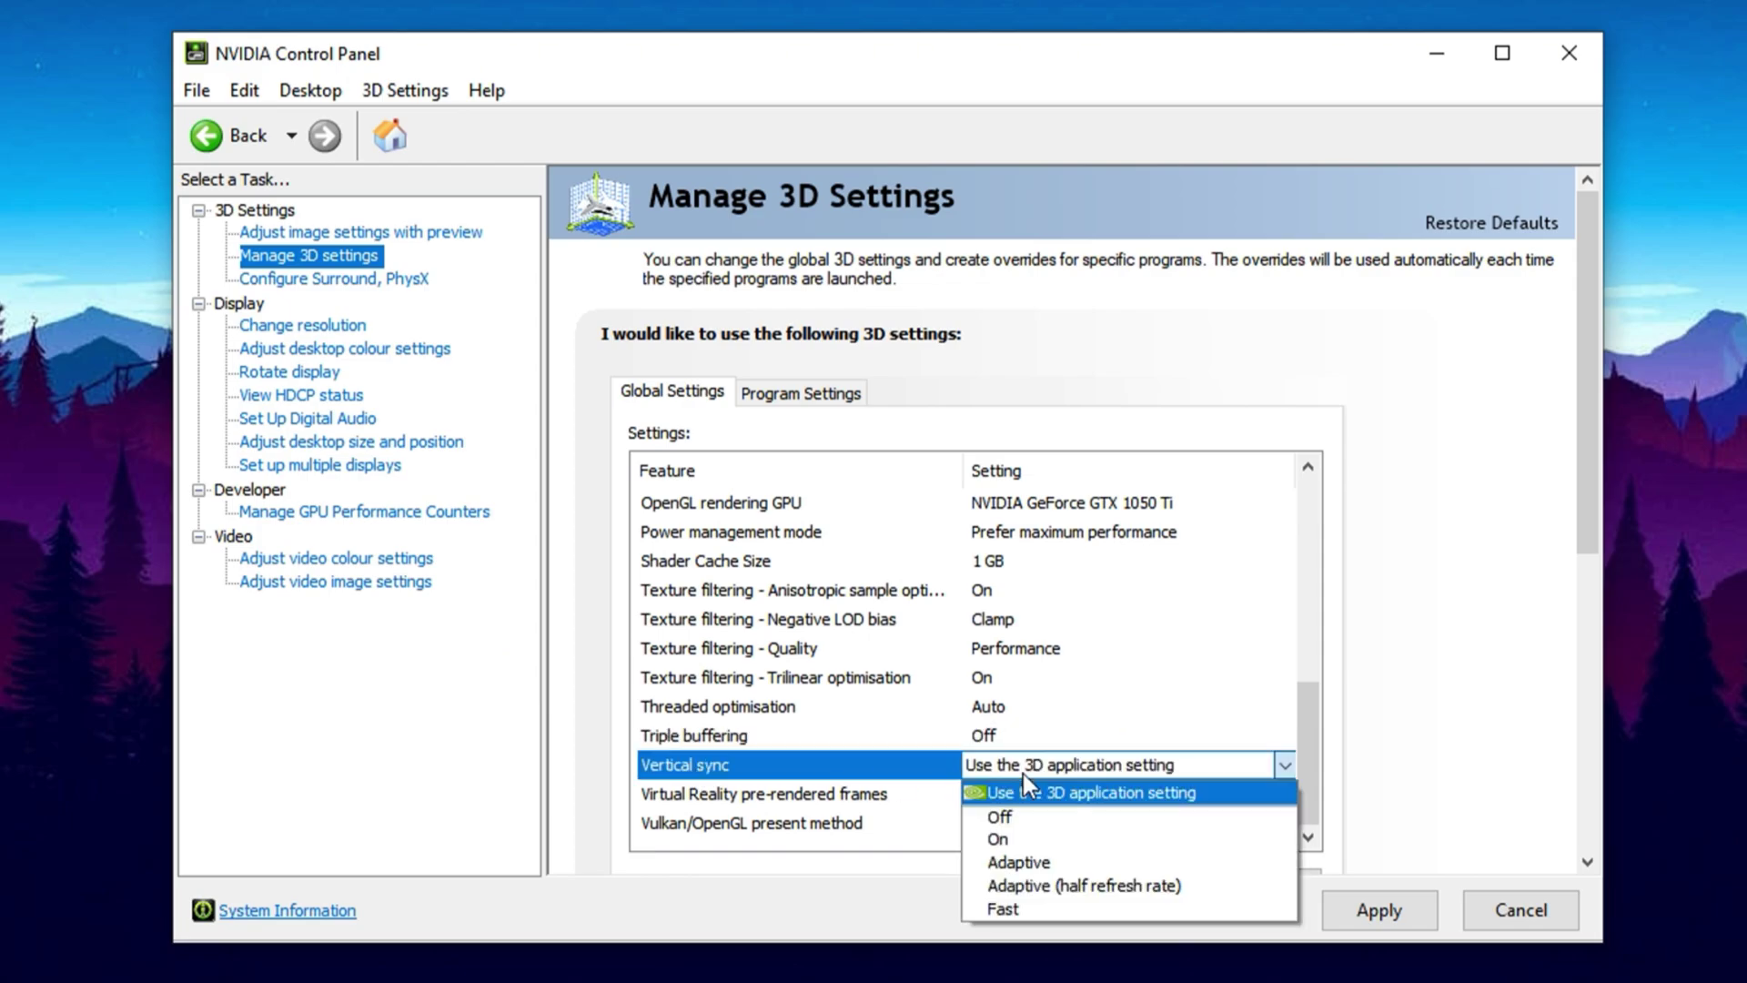
pyautogui.click(801, 762)
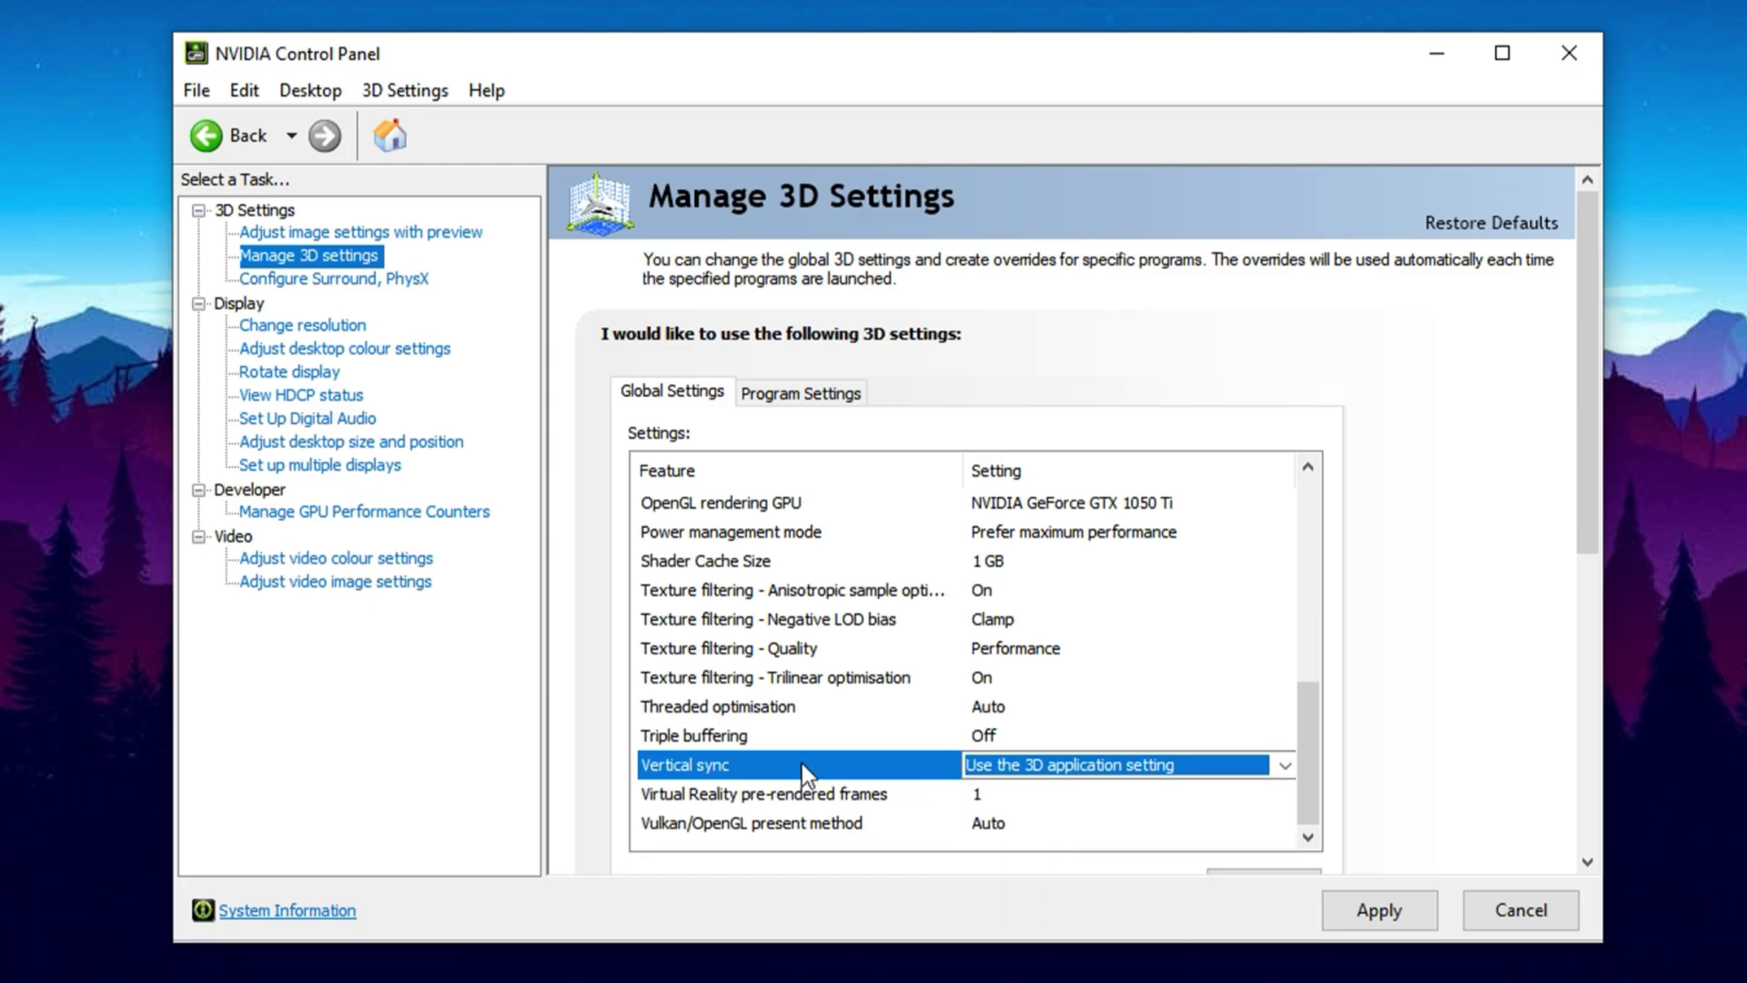
pyautogui.click(732, 795)
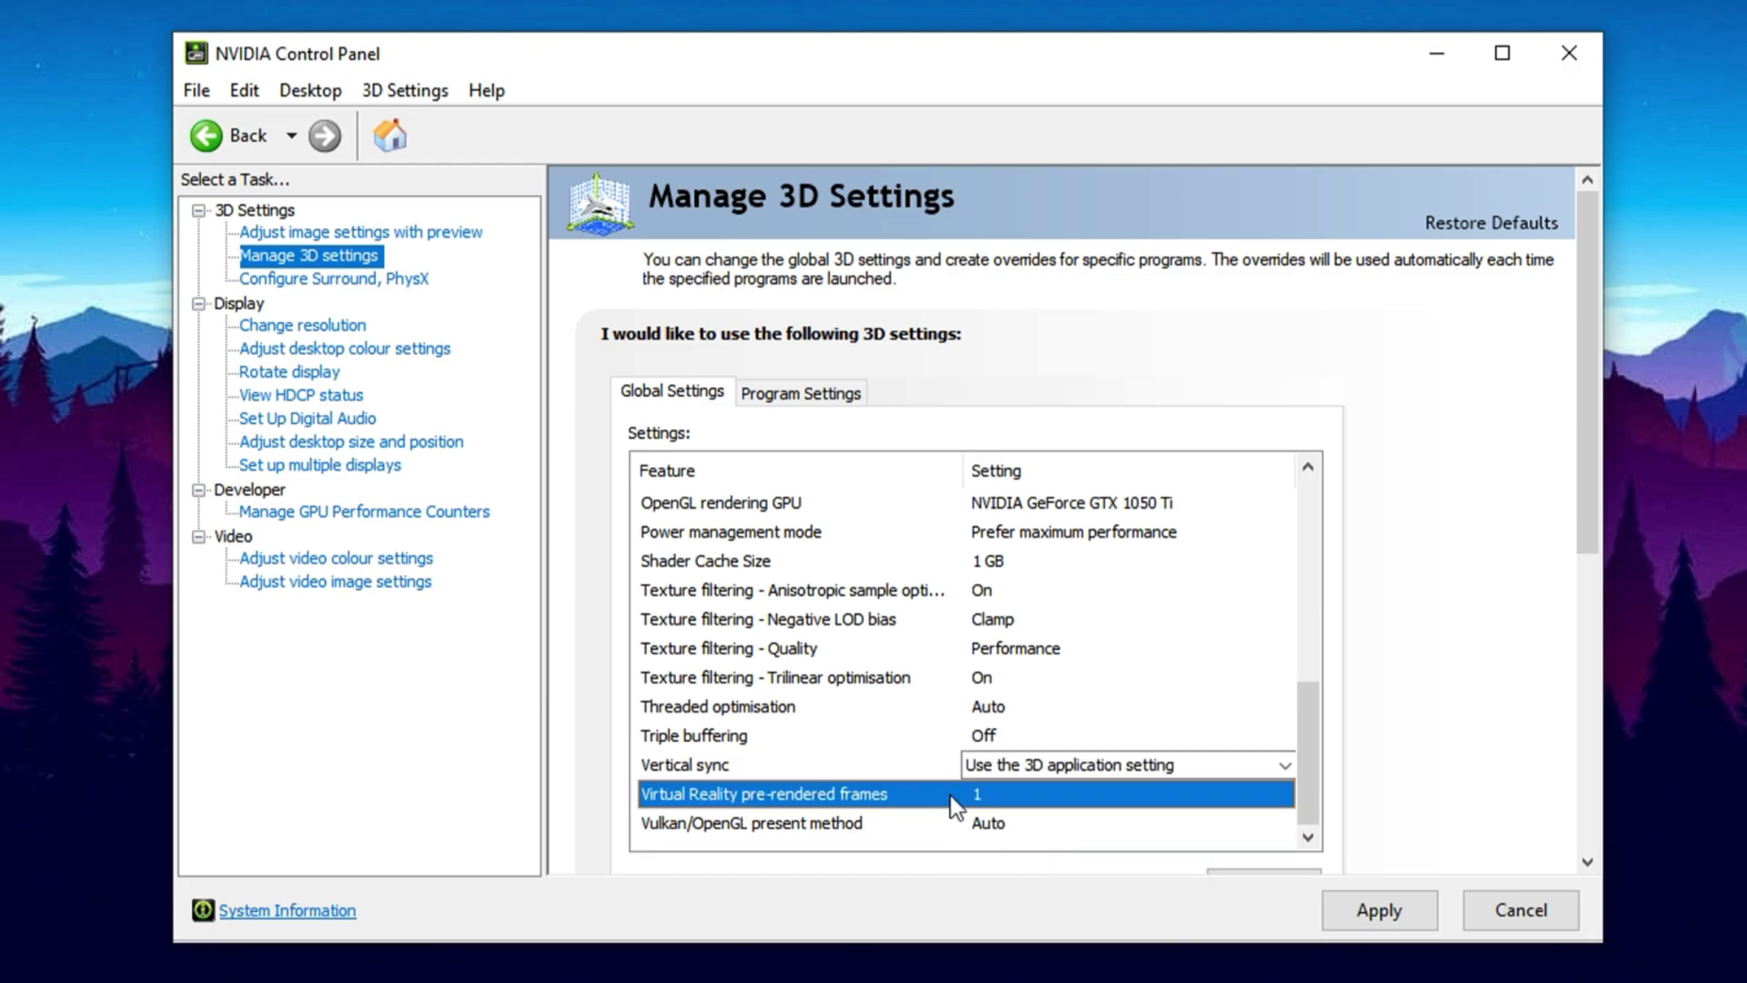
pyautogui.click(1001, 795)
pyautogui.click(1001, 795)
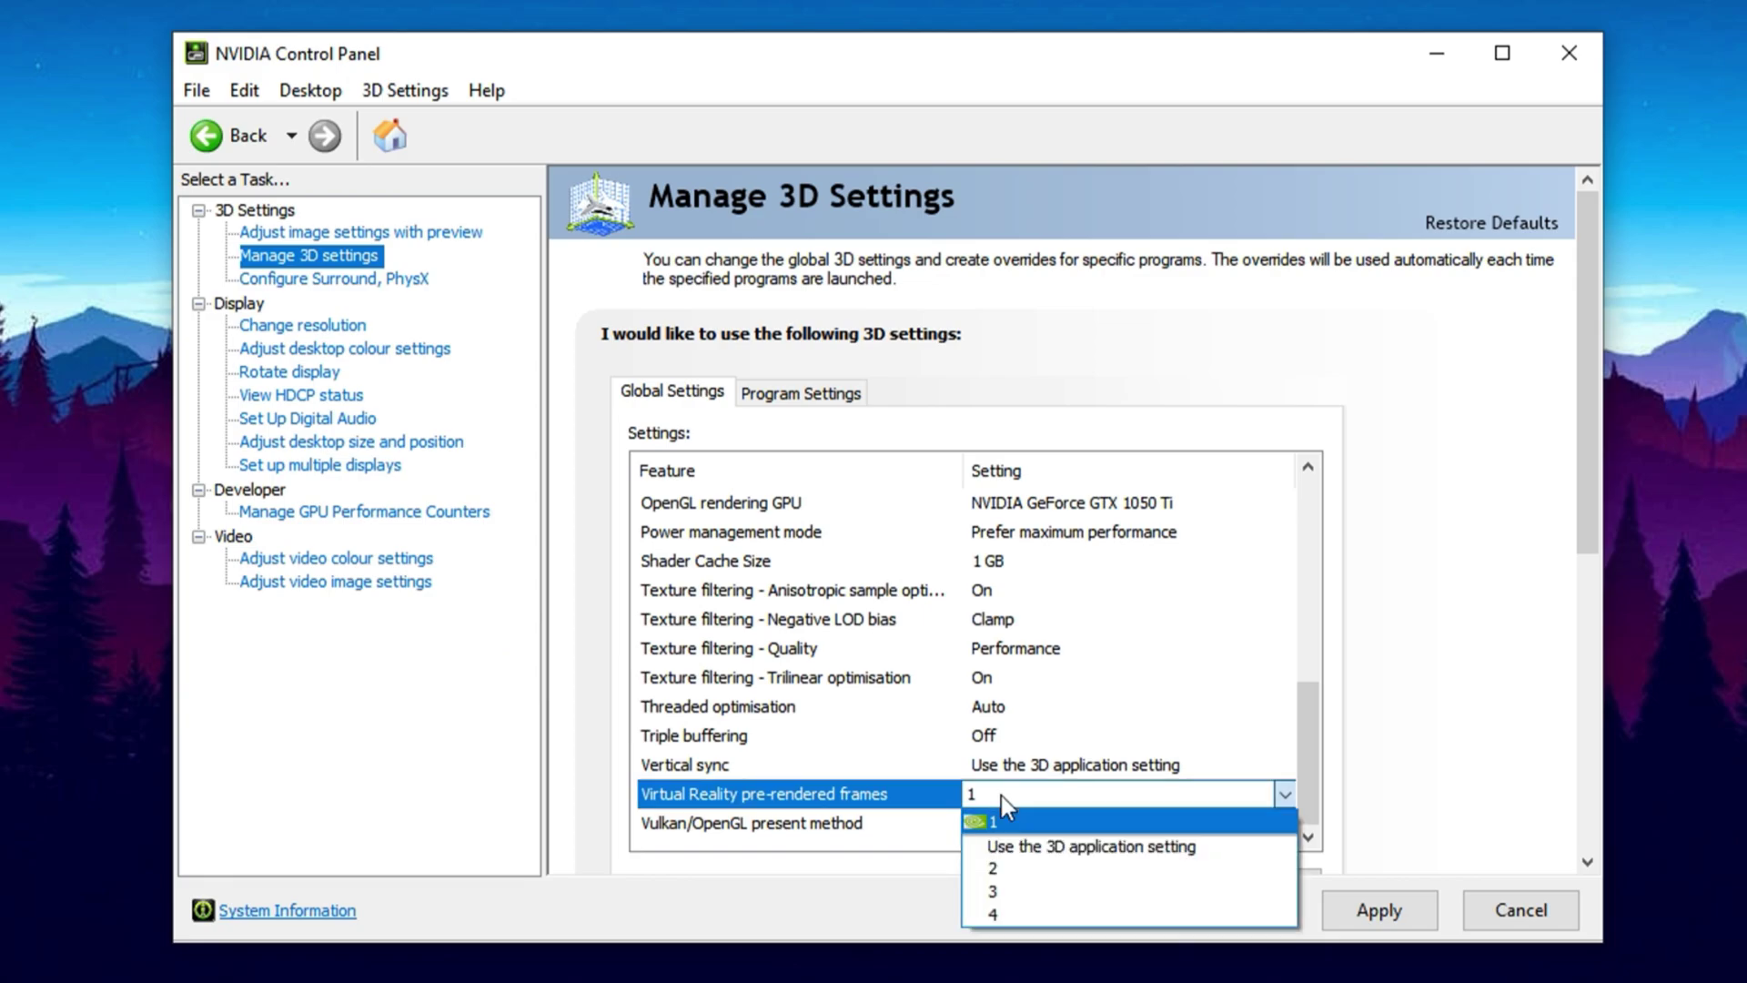
pyautogui.click(1001, 795)
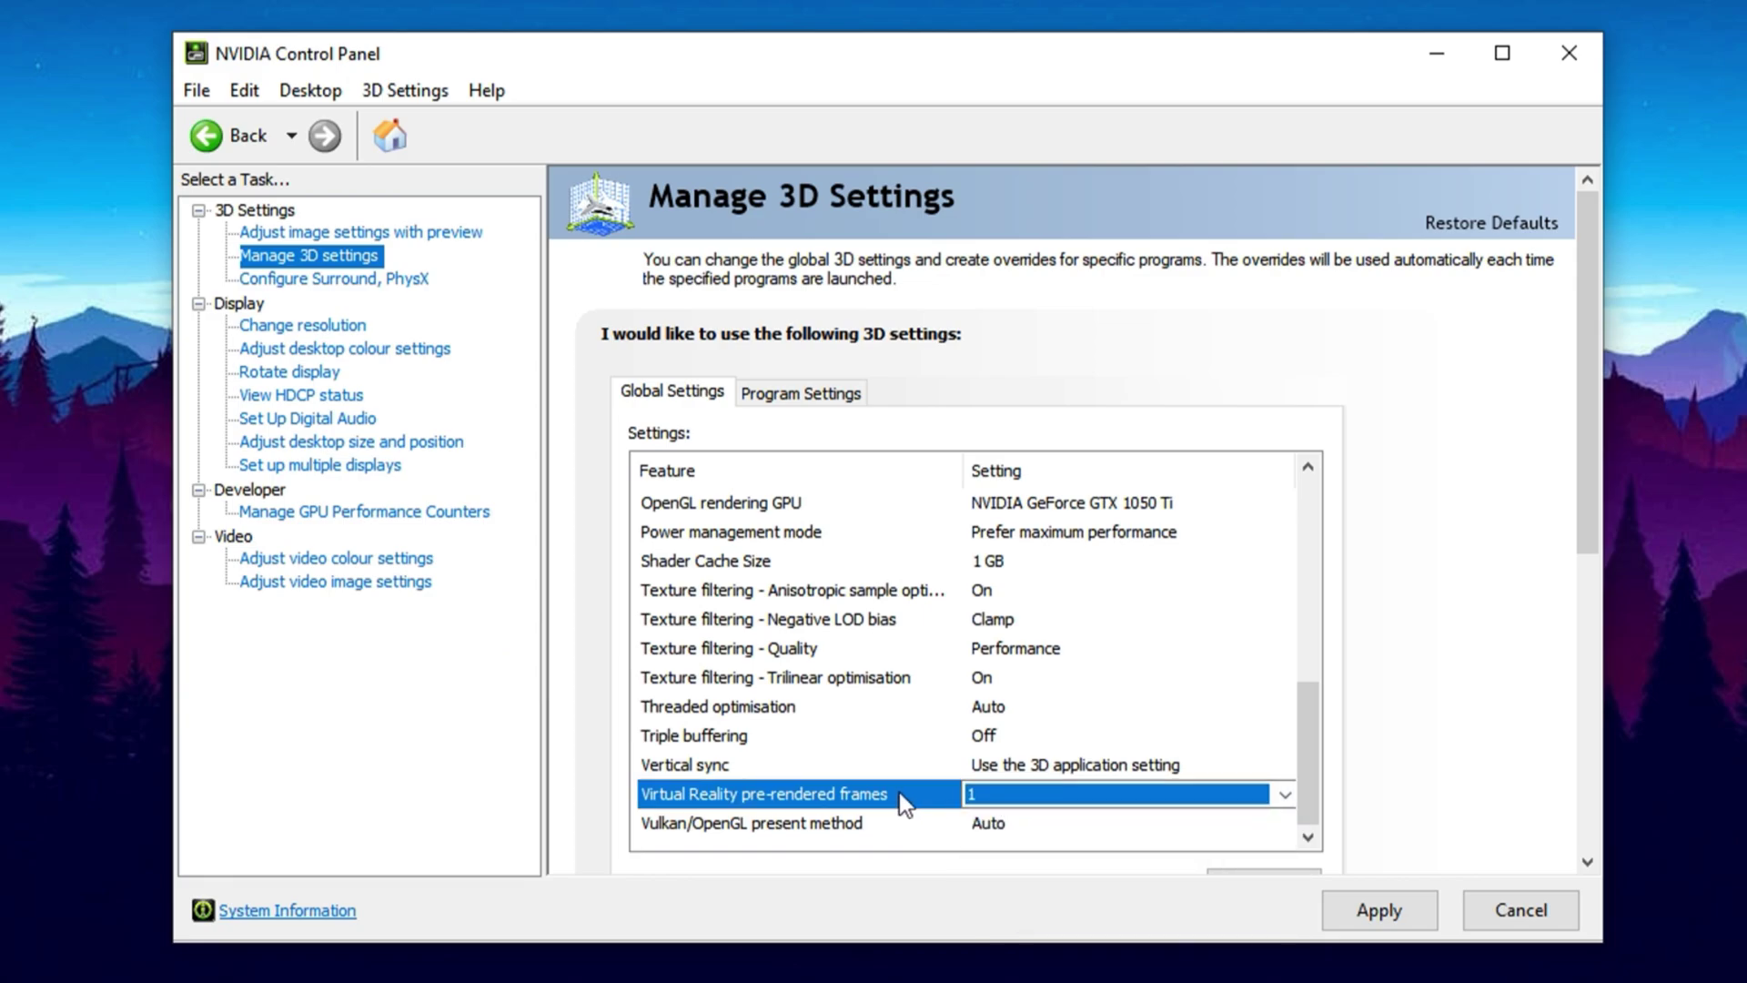
pyautogui.click(731, 824)
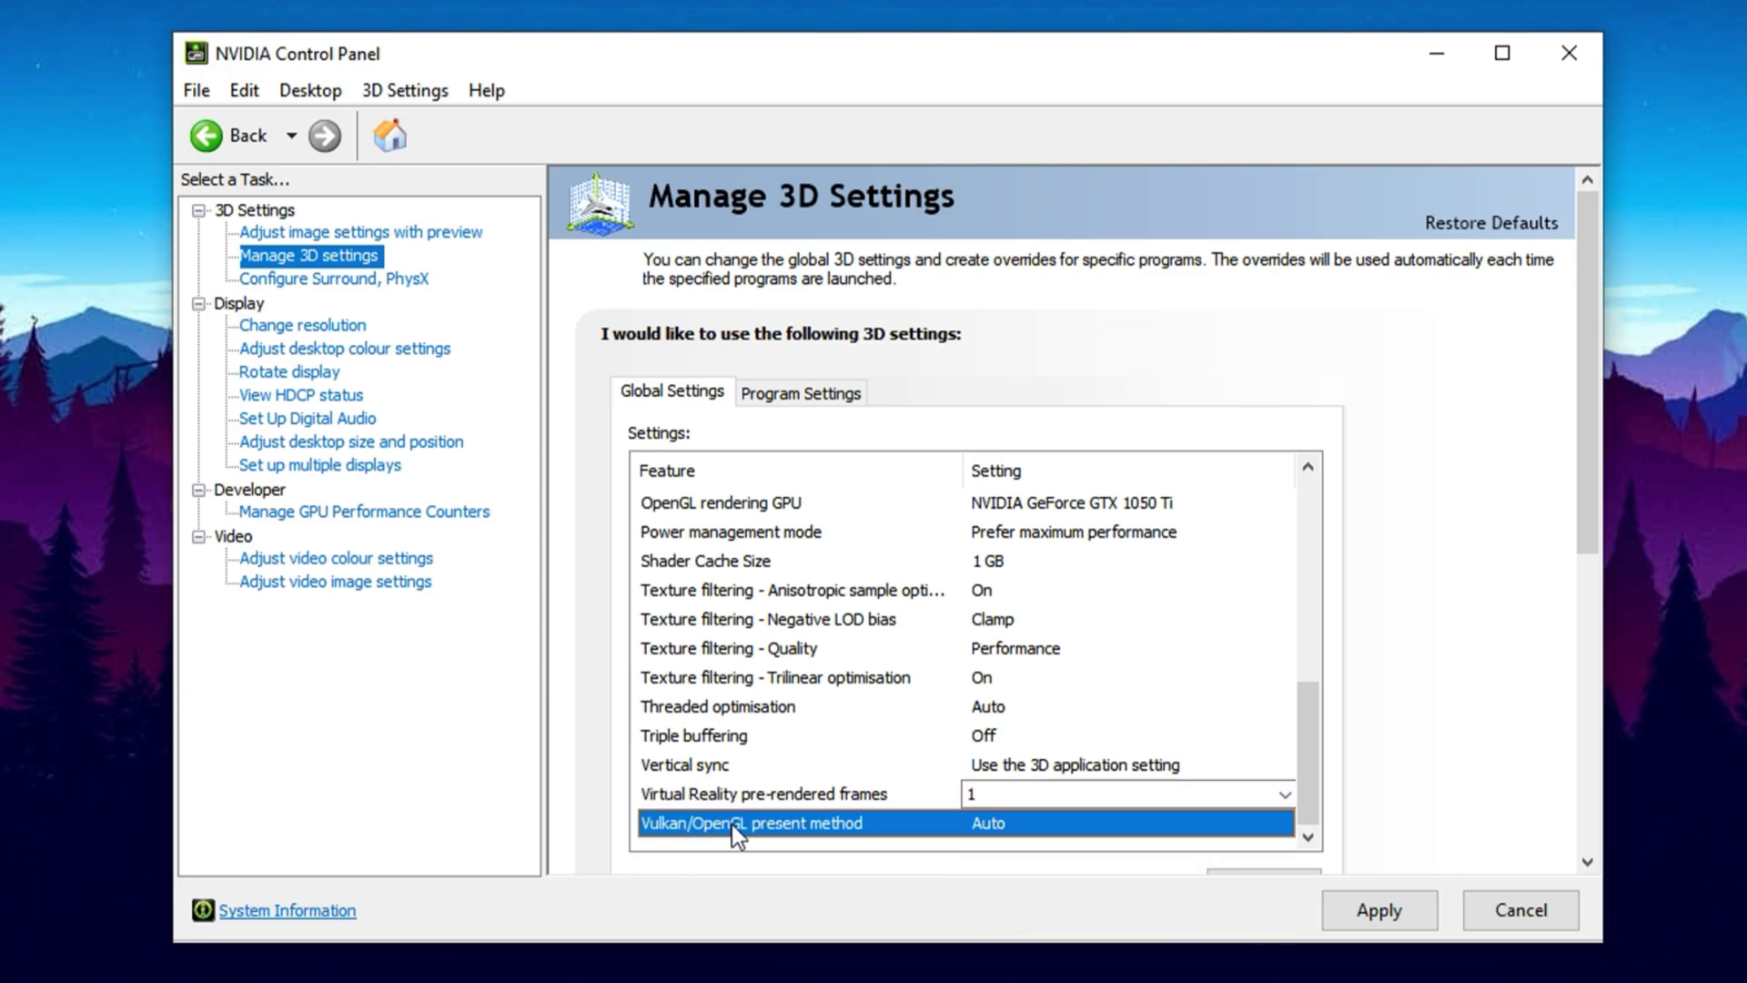
pyautogui.click(1055, 824)
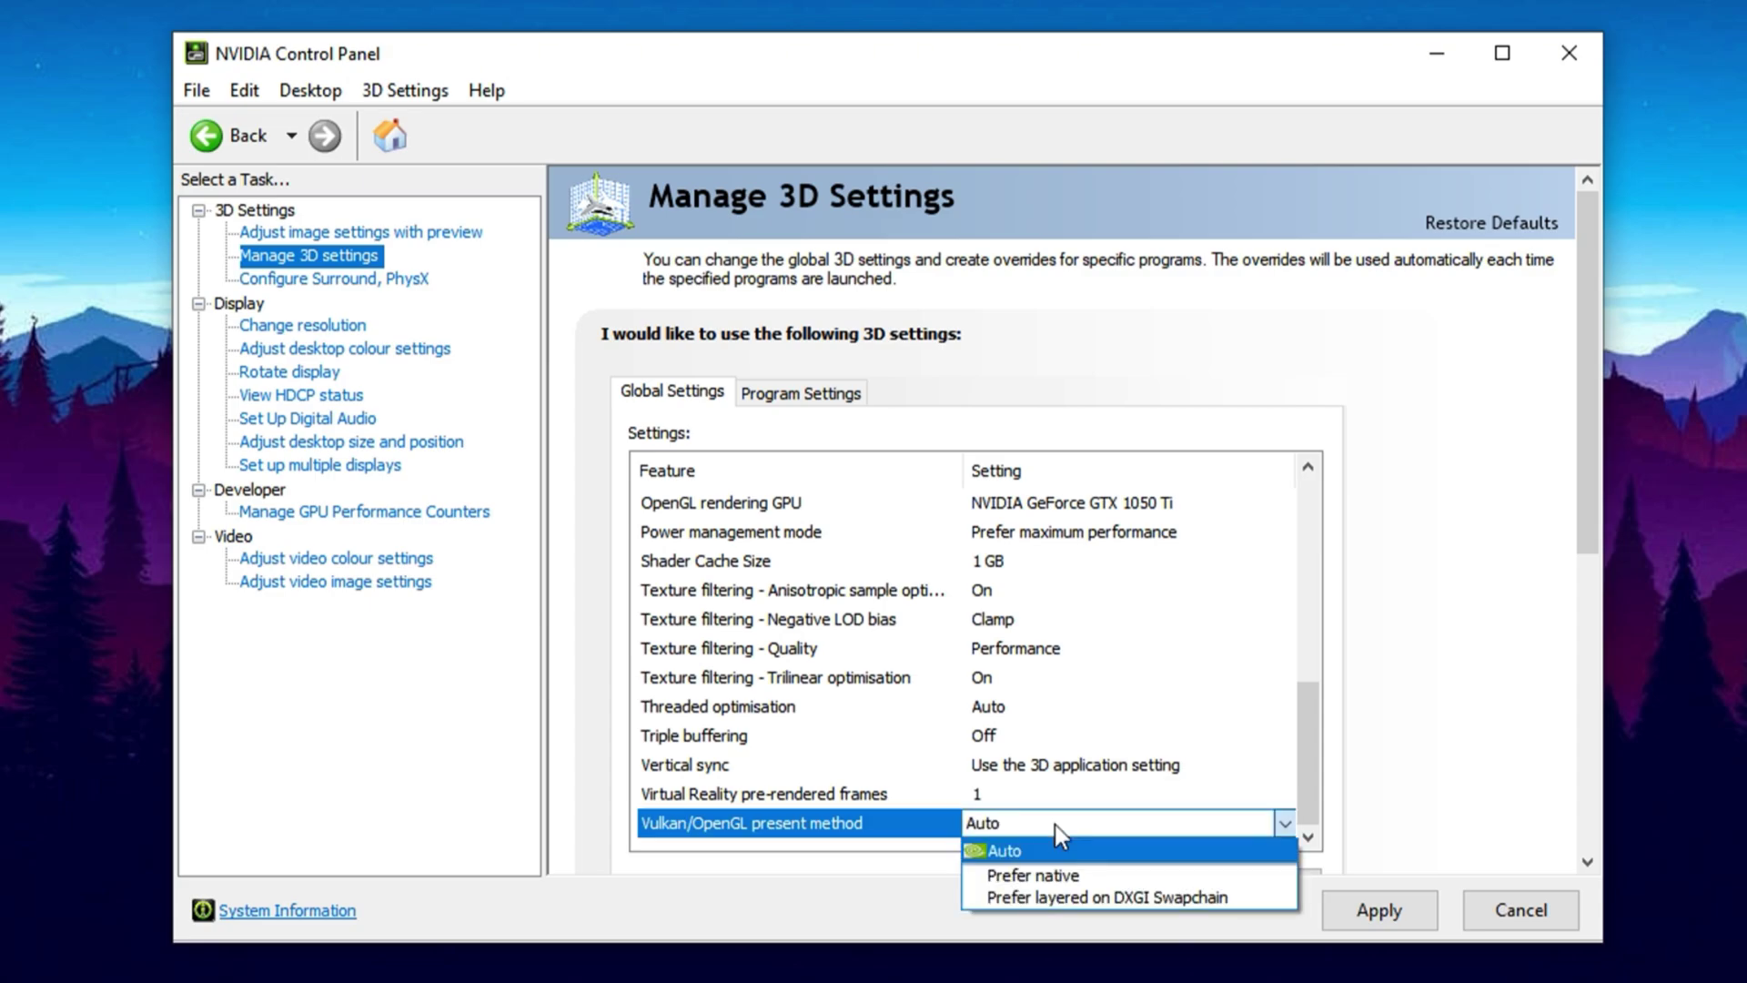
pyautogui.click(1055, 825)
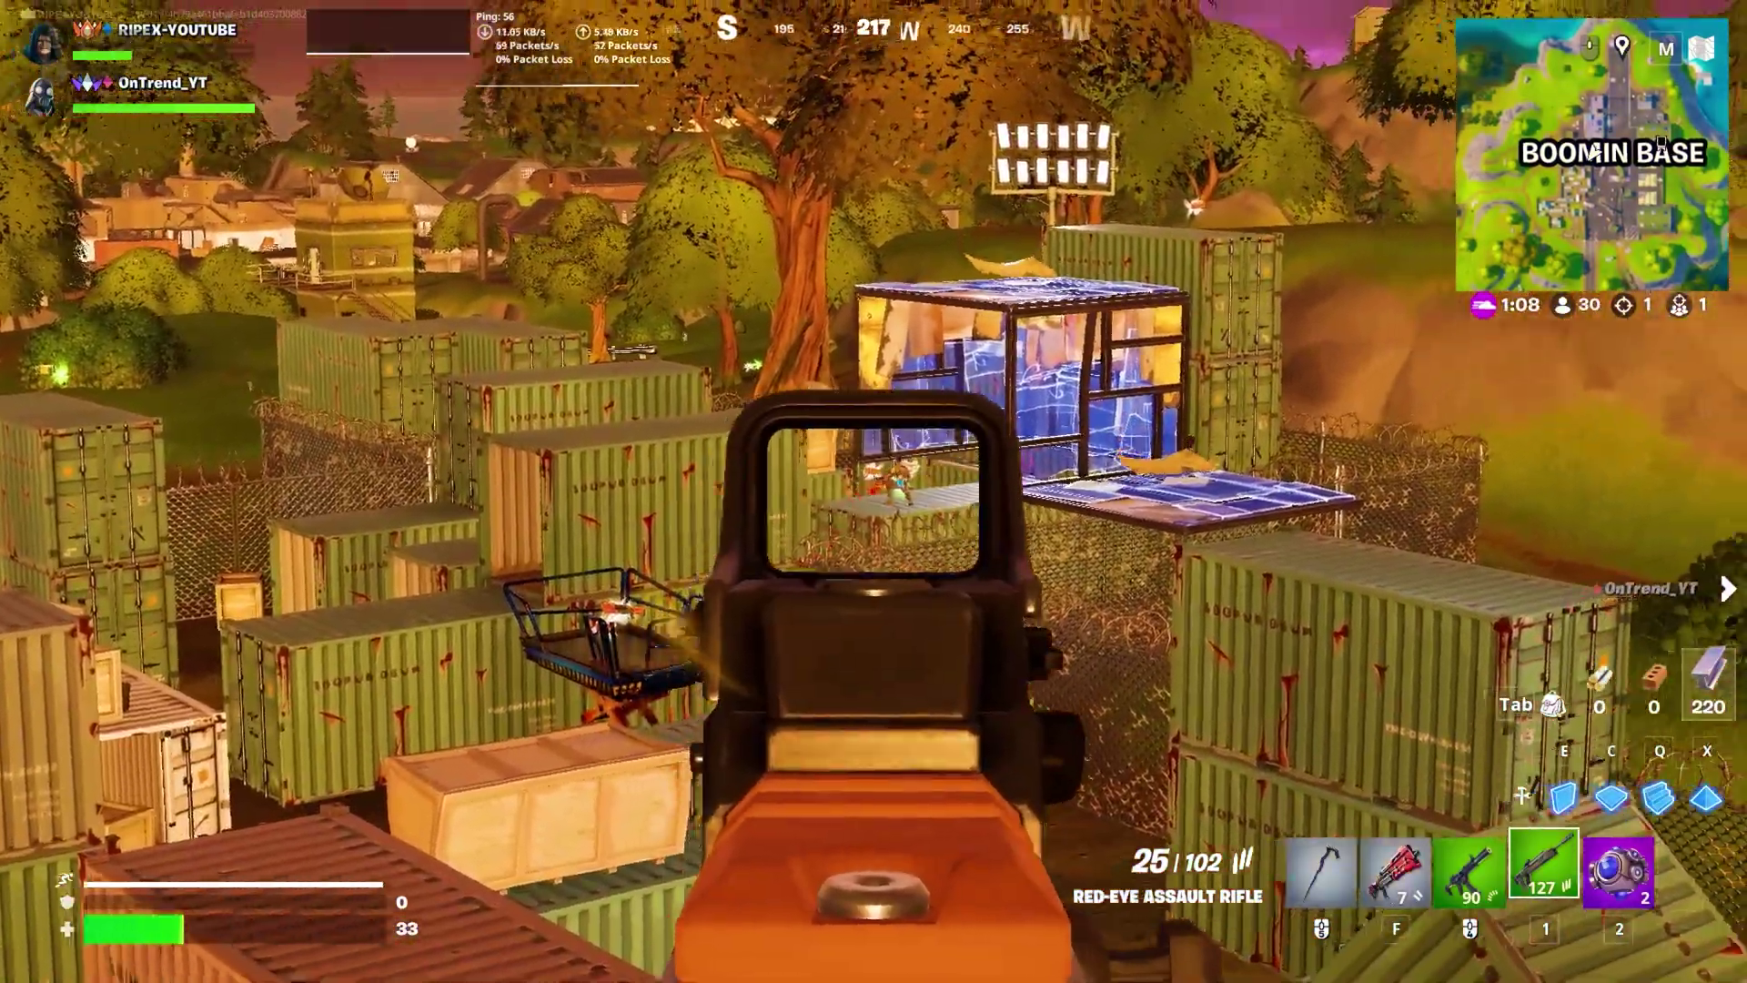
# - Fire the assault rifle at the enemy, then throw a shockwave grenade to launch forward
pyautogui.click(873, 491)
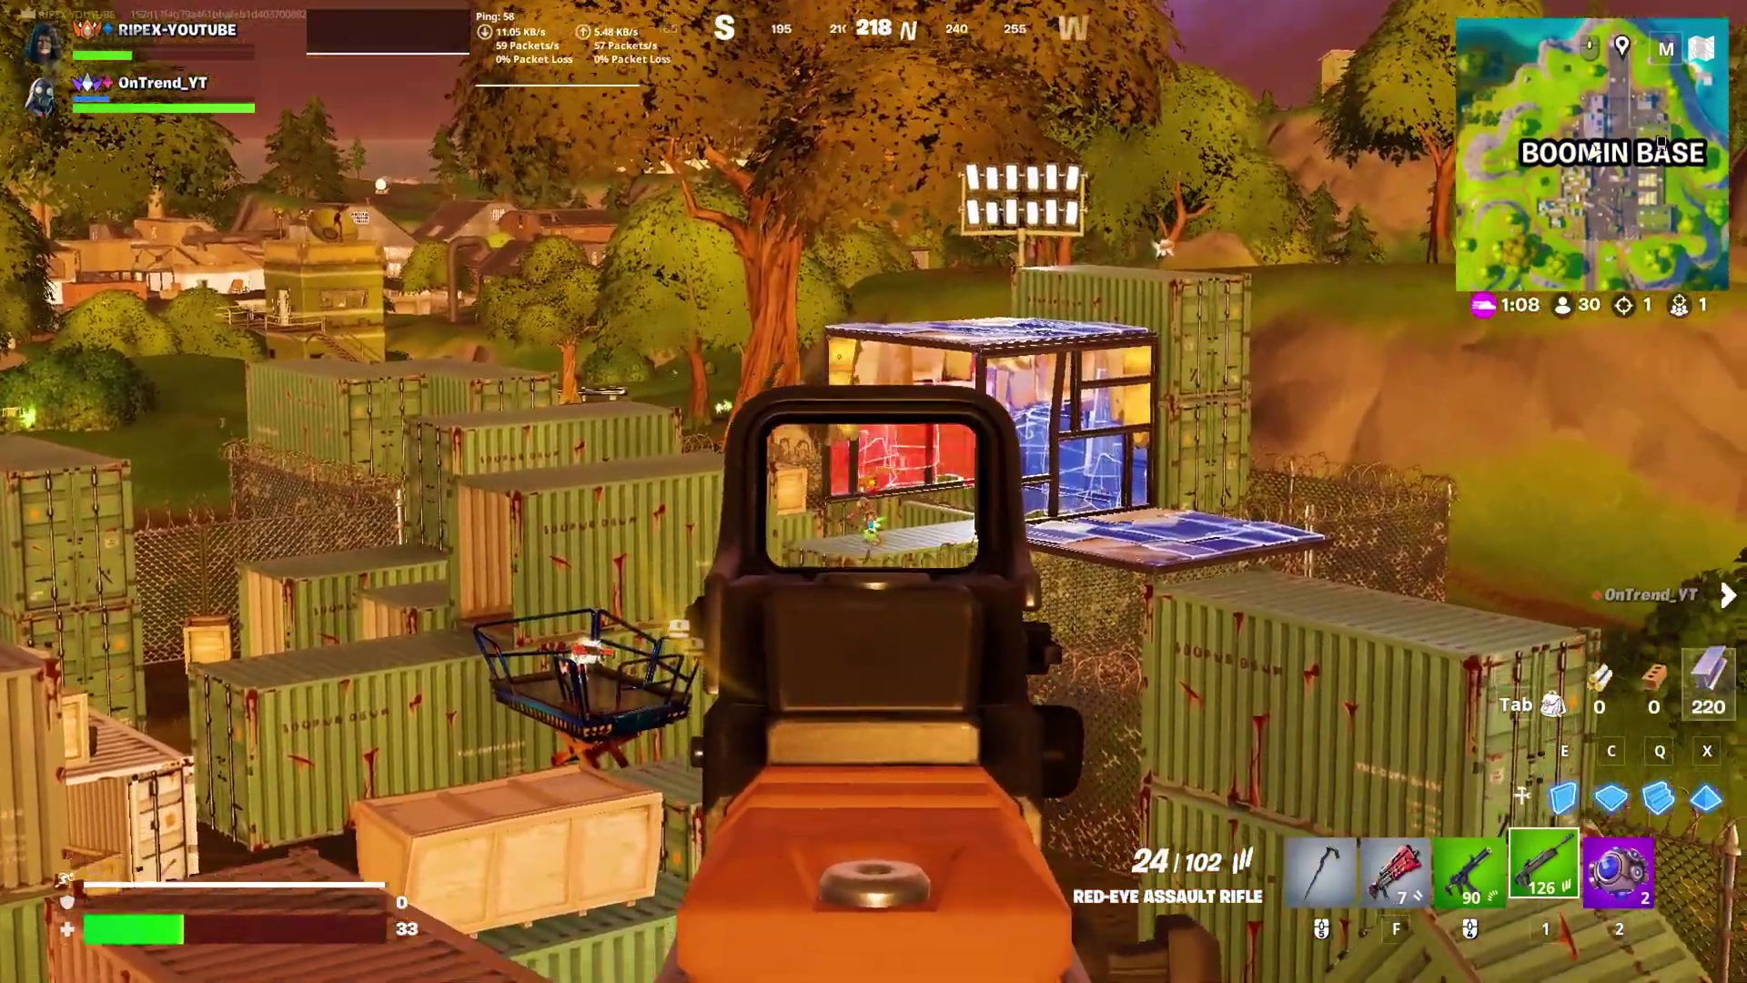
pyautogui.click(873, 492)
pyautogui.click(874, 492)
pyautogui.press('2')
pyautogui.click(874, 491)
# - Reload and fire the shotgun, build a wooden wall and swing the pickaxe at the structure
pyautogui.press('f')
pyautogui.press('r')
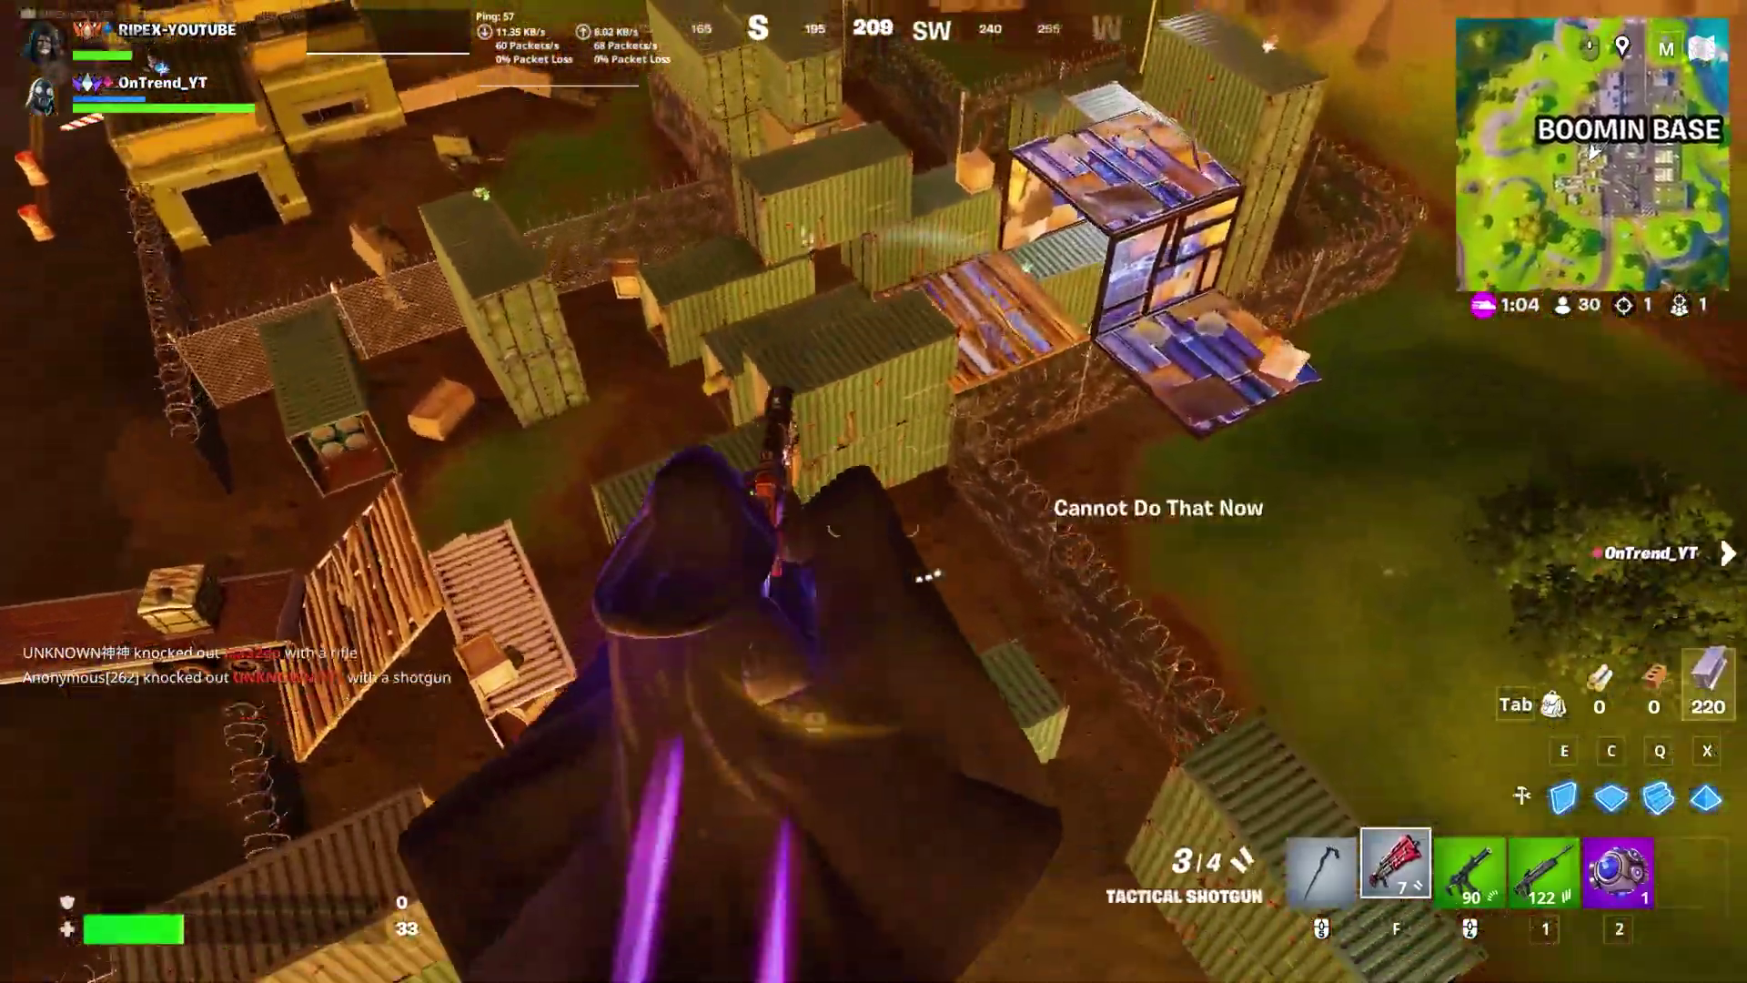
pyautogui.press('r')
pyautogui.click(873, 491)
pyautogui.press('e')
pyautogui.click(874, 491)
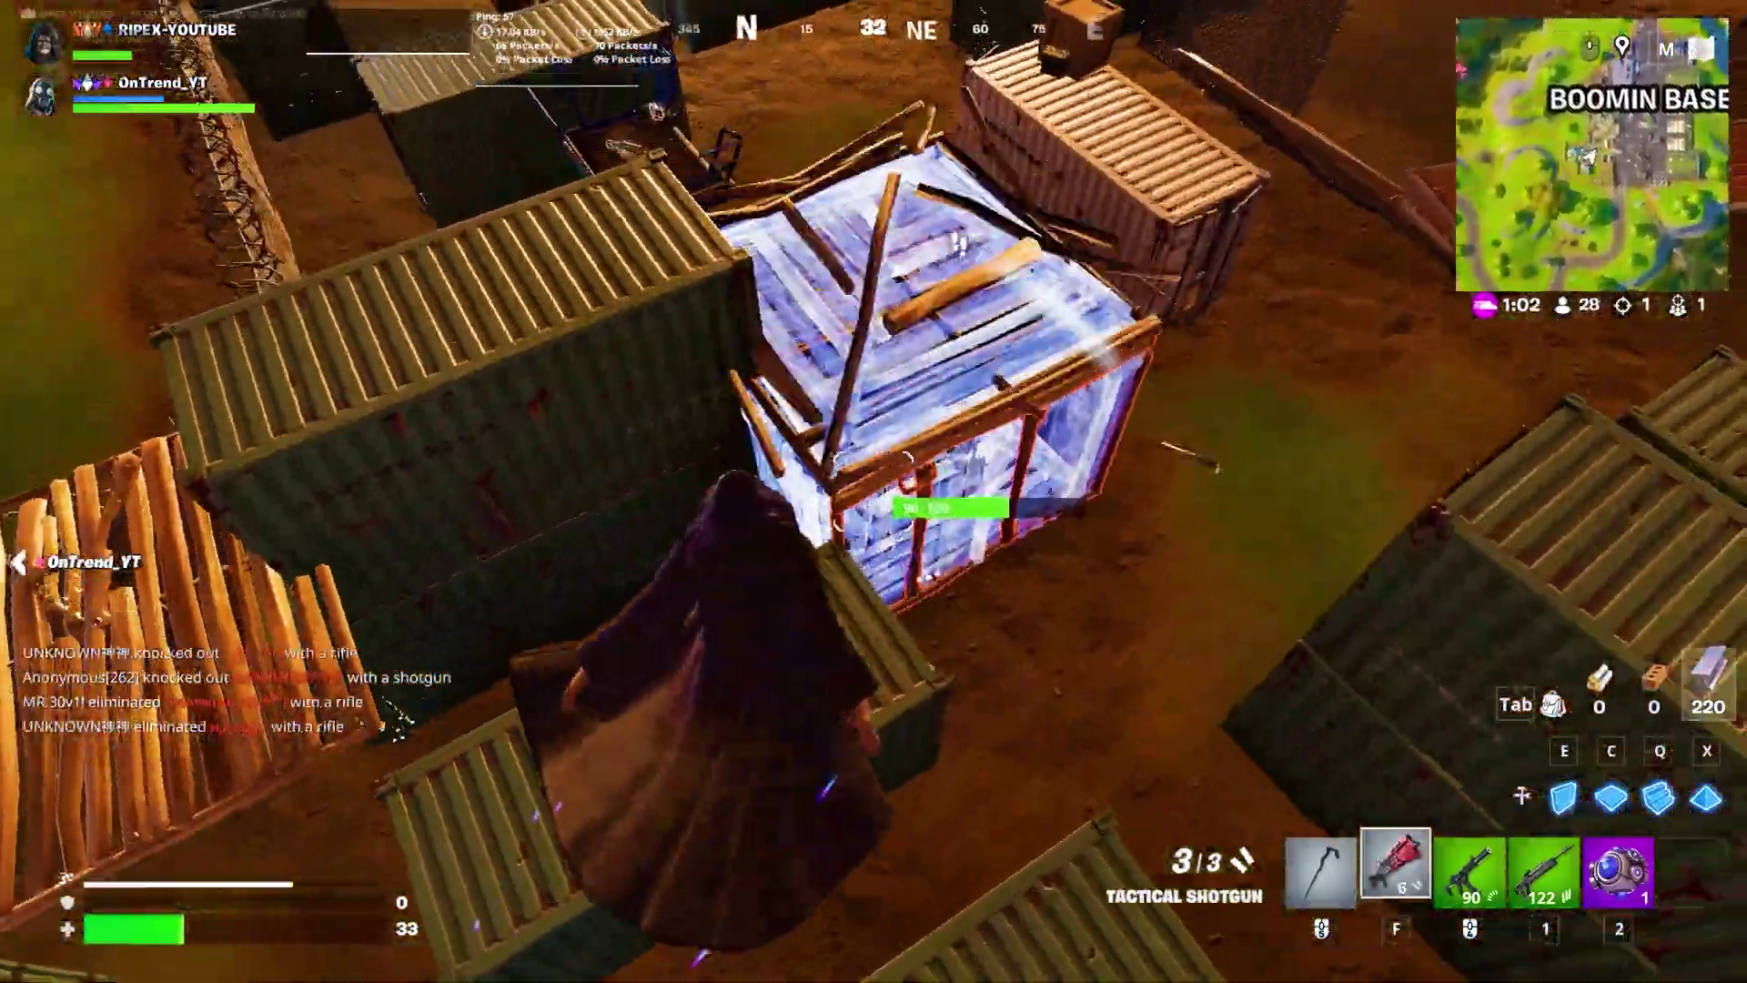
pyautogui.click(873, 491)
pyautogui.click(873, 491)
pyautogui.click(873, 491)
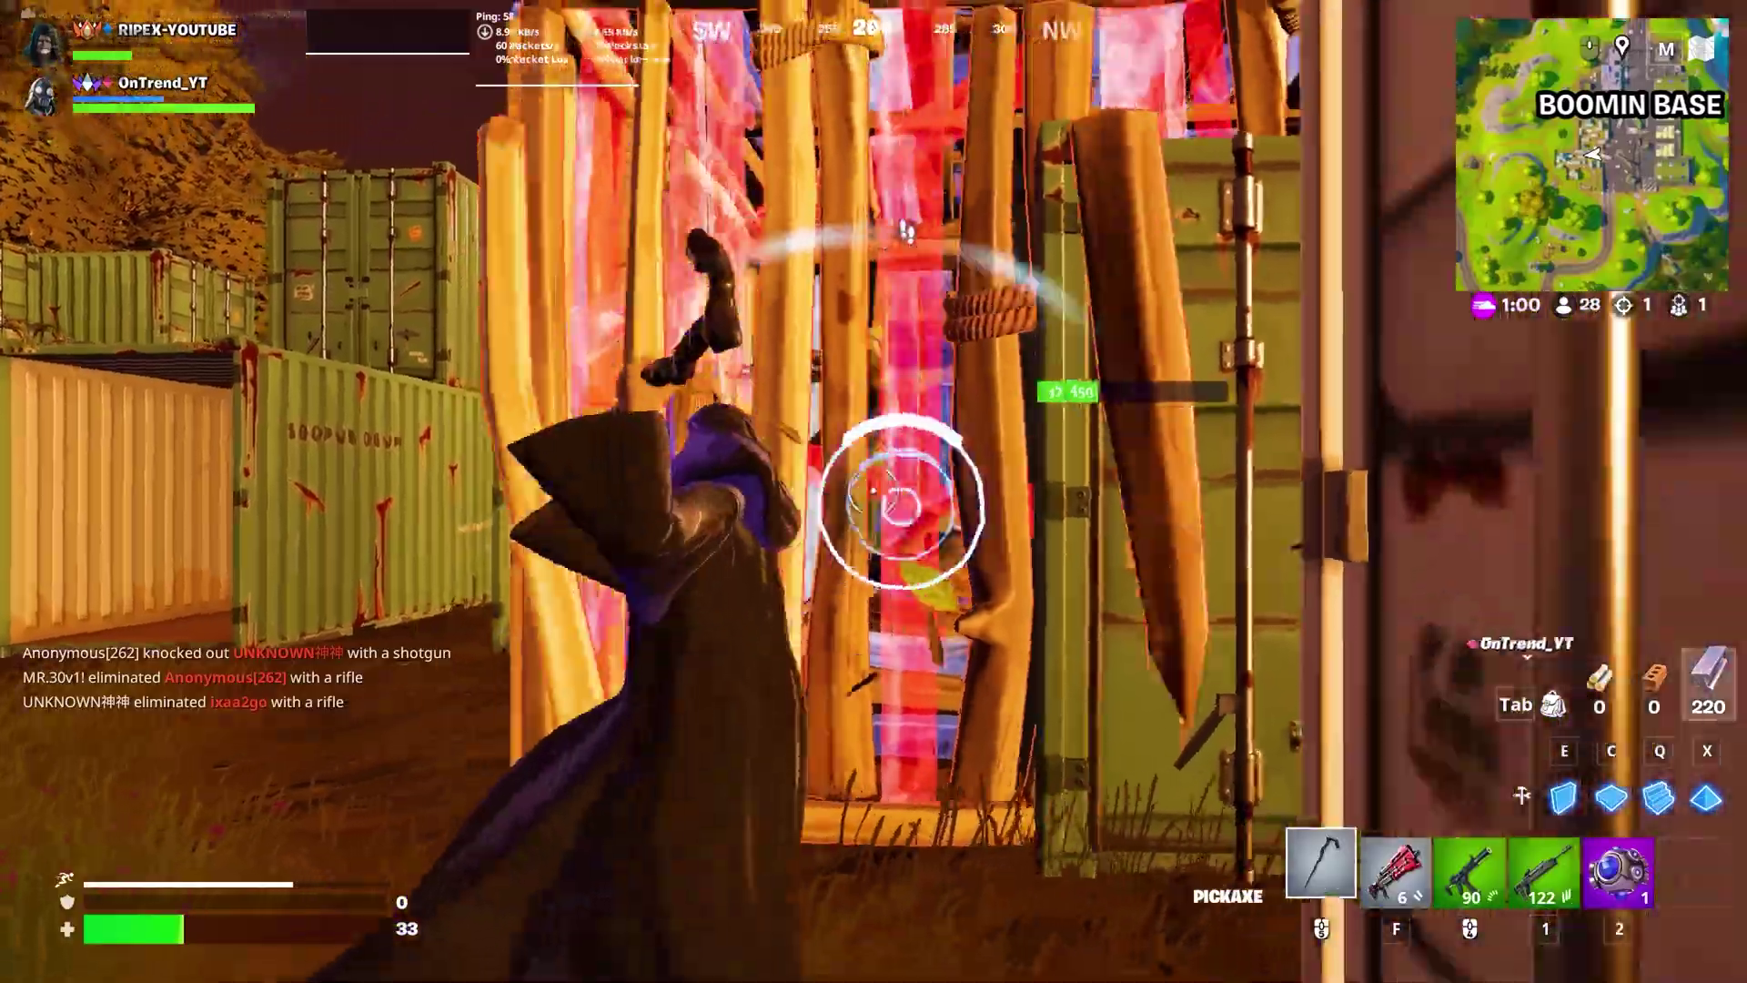
pyautogui.press('e')
pyautogui.press('f')
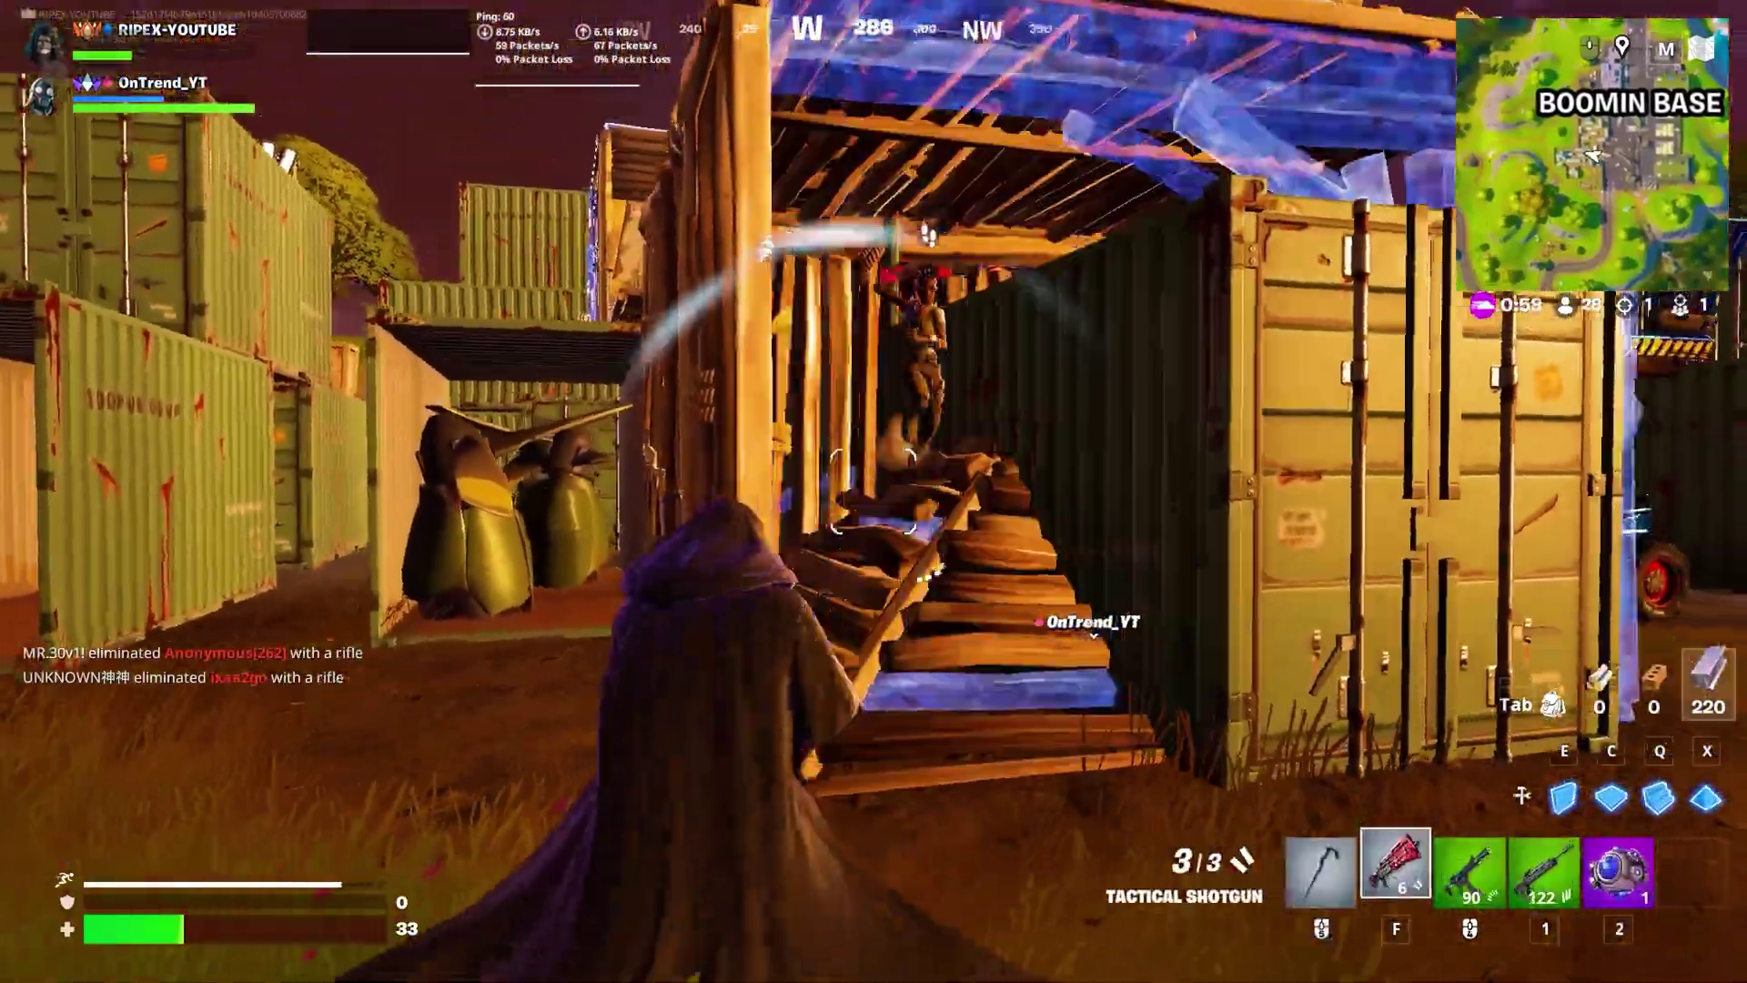